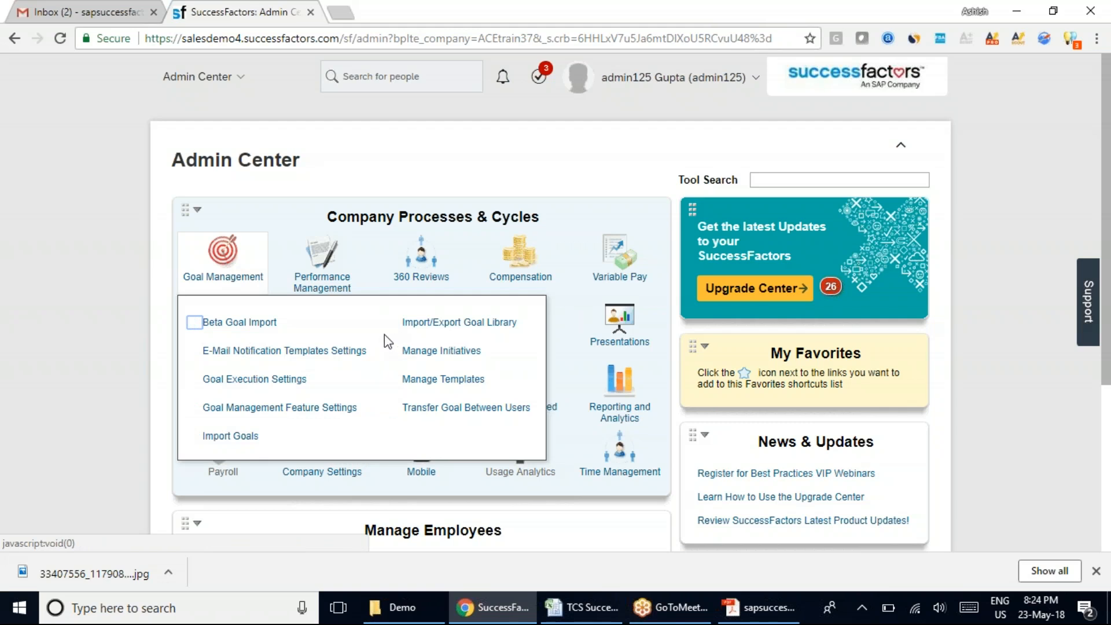
View the Learning module's information in Admin Center and open the bookmarked Administrator Login page in a new browser tab.
{"action": "left_click", "coordinate": [27, 333]}
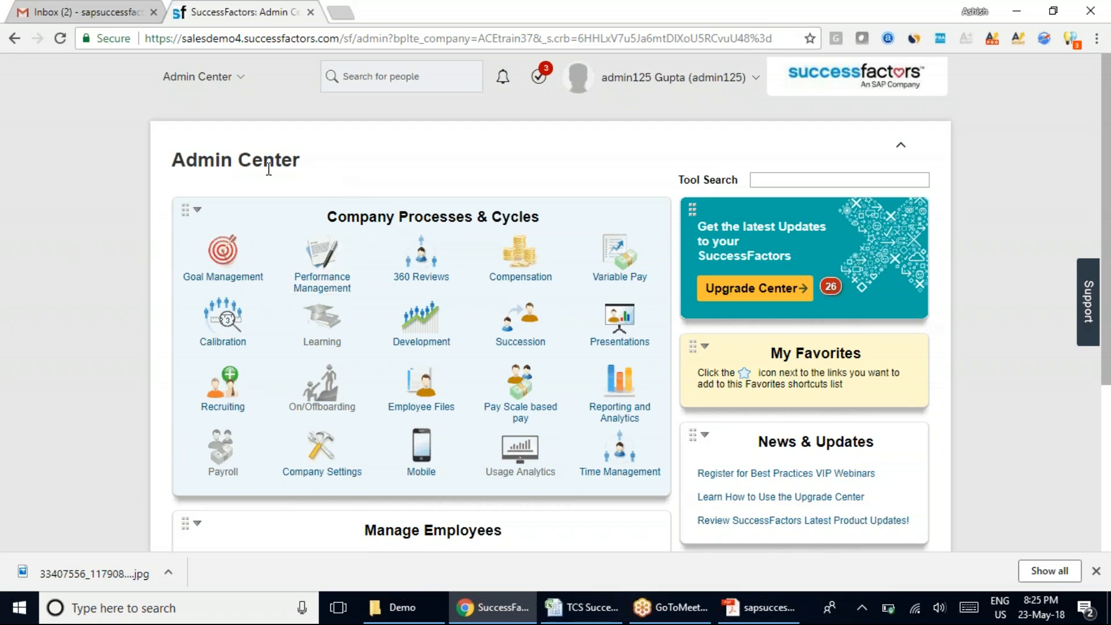
{"action": "left_click", "coordinate": [317, 328]}
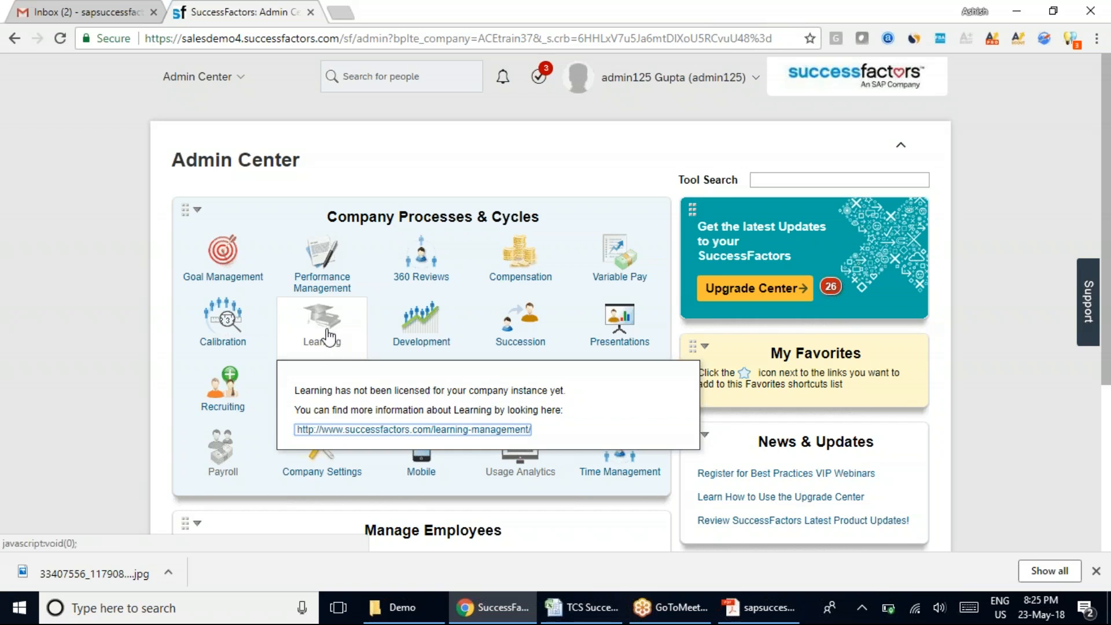
{"action": "left_click", "coordinate": [342, 2]}
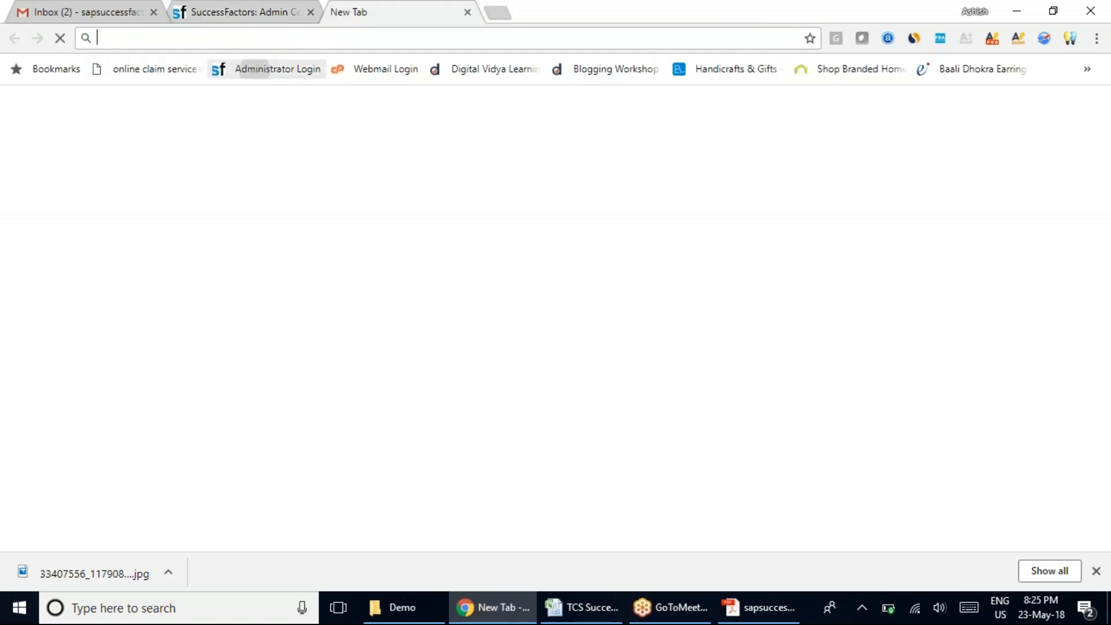
{"action": "left_click", "coordinate": [257, 70]}
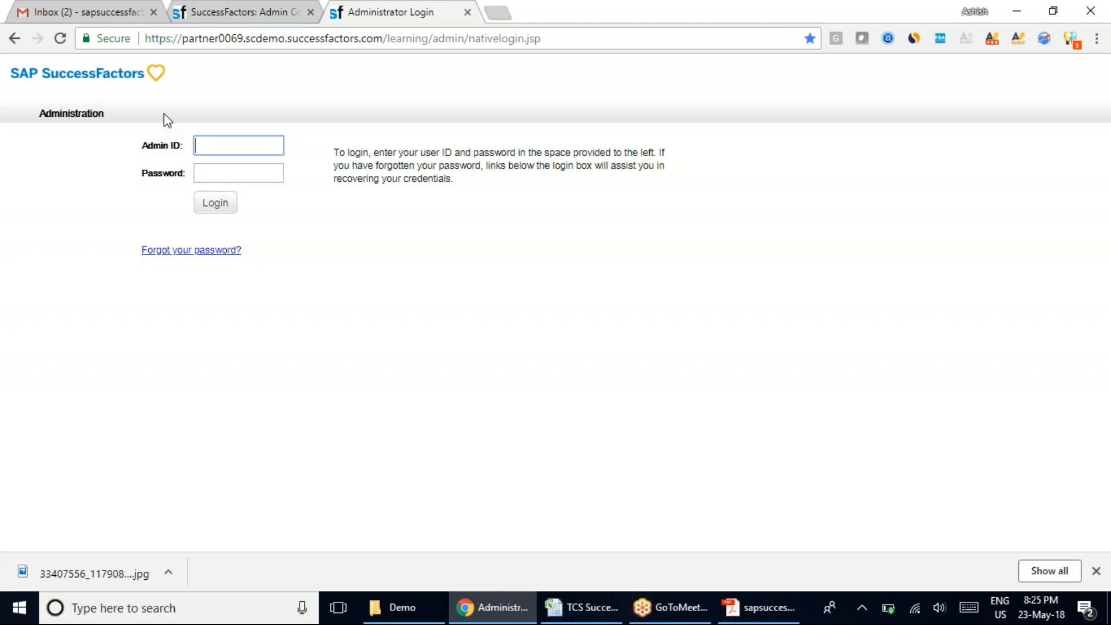
Compare the Learning entry in Admin Center with the separate Administrator Login page.
{"action": "left_click", "coordinate": [243, 12]}
{"action": "mouse_move", "coordinate": [305, 315]}
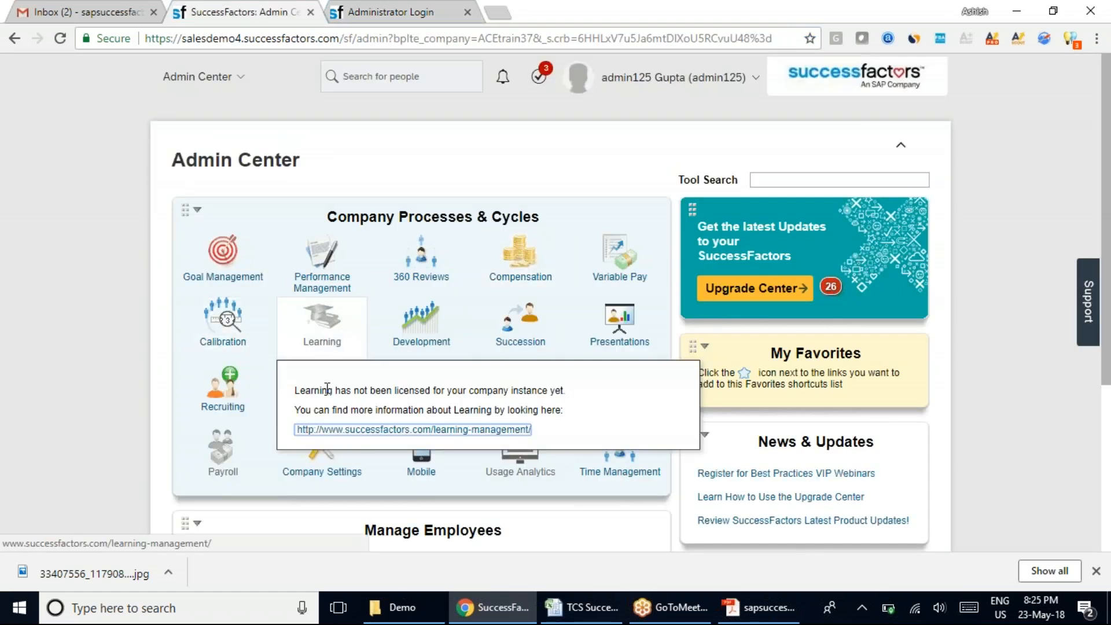
{"action": "left_click", "coordinate": [370, 9]}
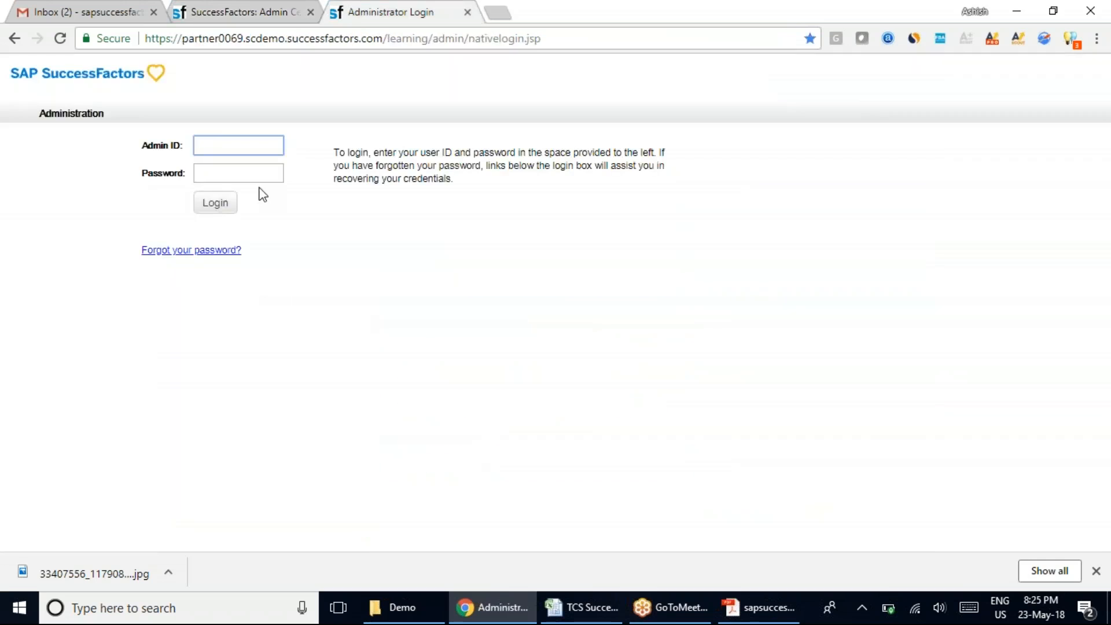
{"action": "left_click", "coordinate": [250, 149]}
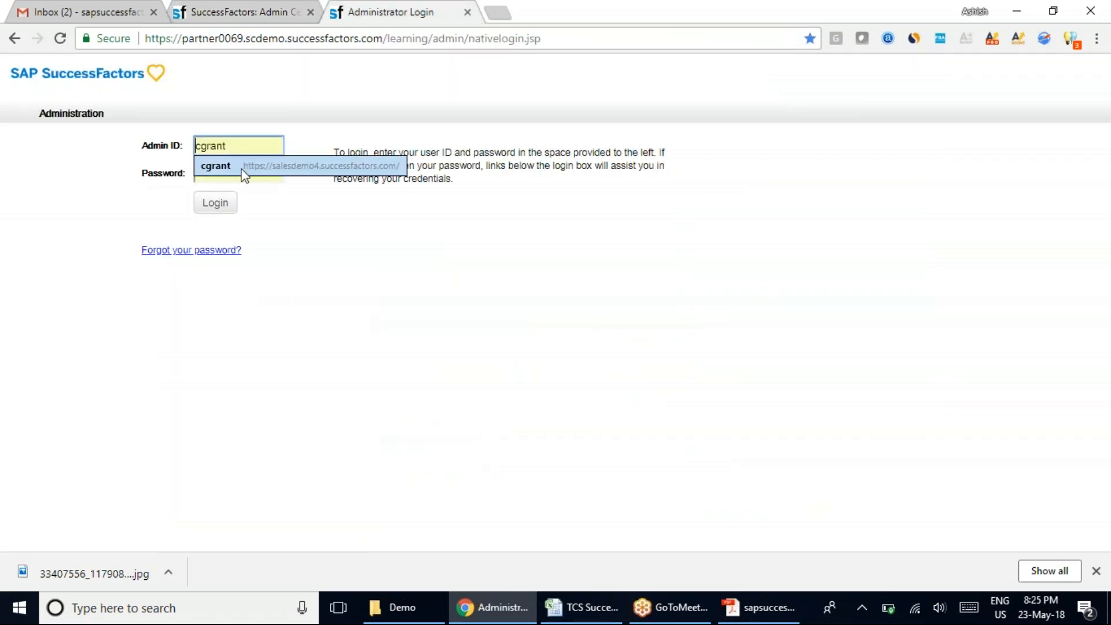
{"action": "left_click", "coordinate": [248, 12]}
{"action": "mouse_move", "coordinate": [313, 336]}
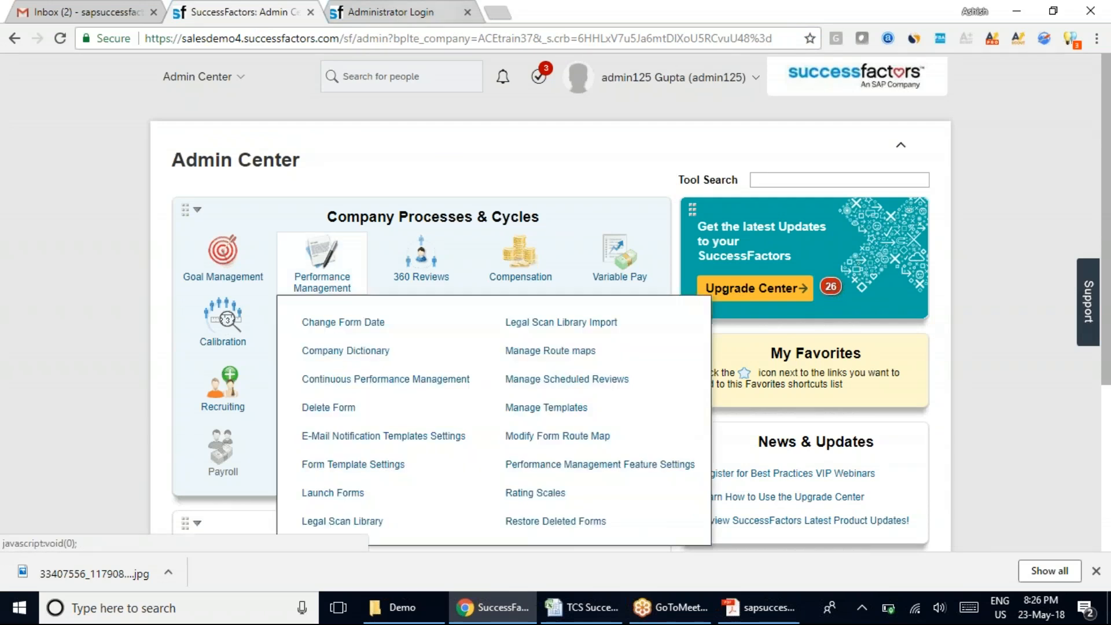
{"action": "left_click", "coordinate": [429, 10]}
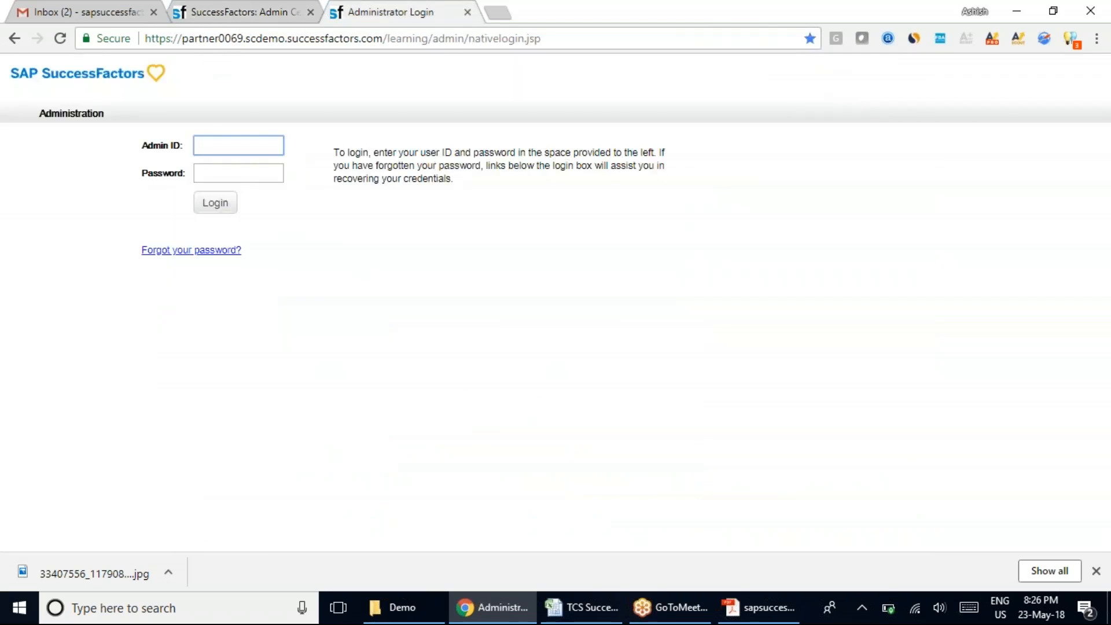
Log in to the learning administration site with the saved admin ID and its password.
{"action": "left_click", "coordinate": [213, 144]}
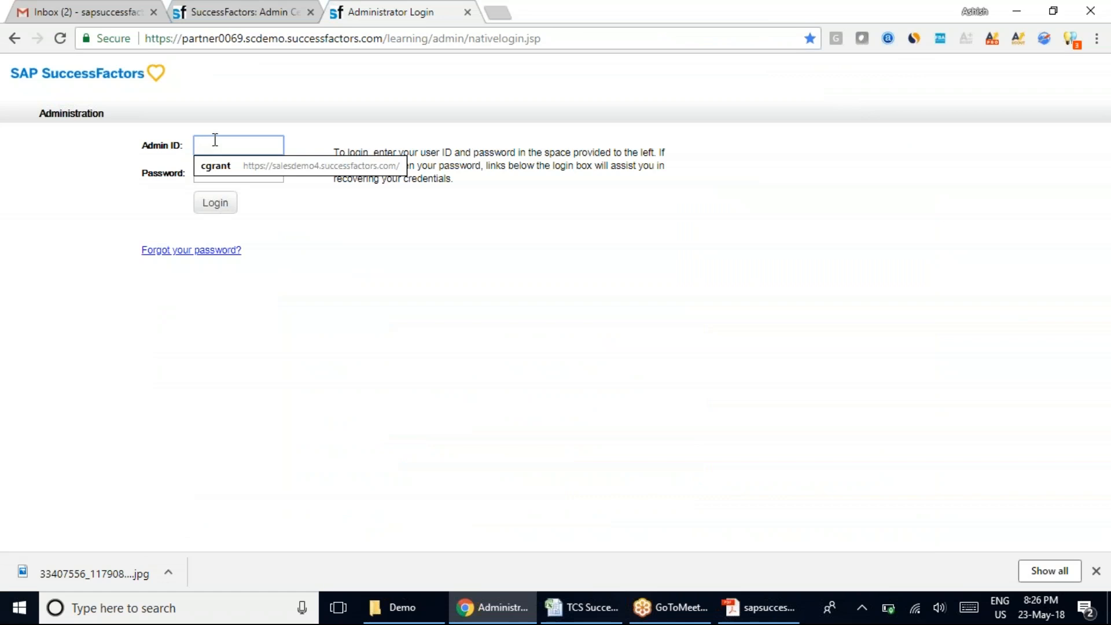
{"action": "type", "text": "A"}
{"action": "key", "text": "Down"}
{"action": "key", "text": "Return"}
{"action": "key", "text": "Tab"}
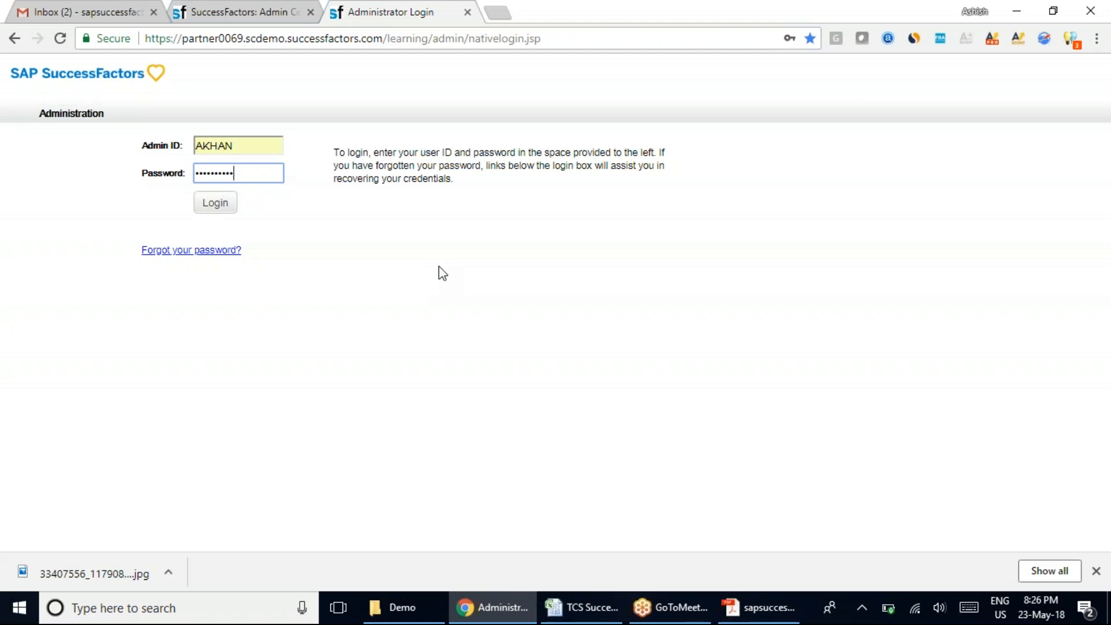
{"action": "key", "text": "Return"}
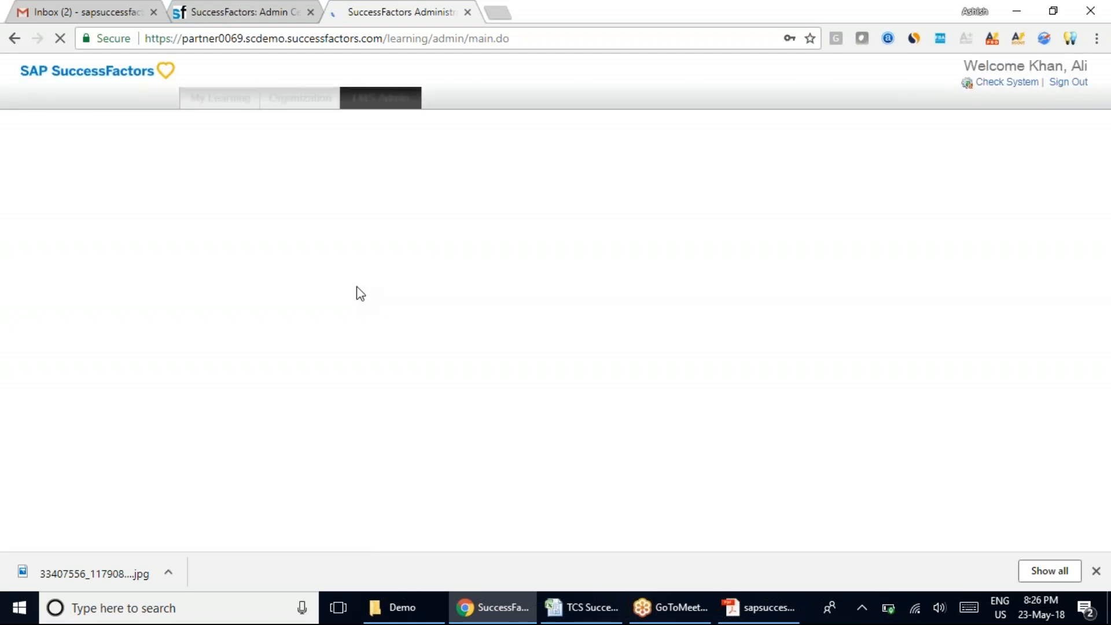
Run the system check from the learning administration page and close the Software Check Results window.
{"action": "left_click", "coordinate": [261, 12]}
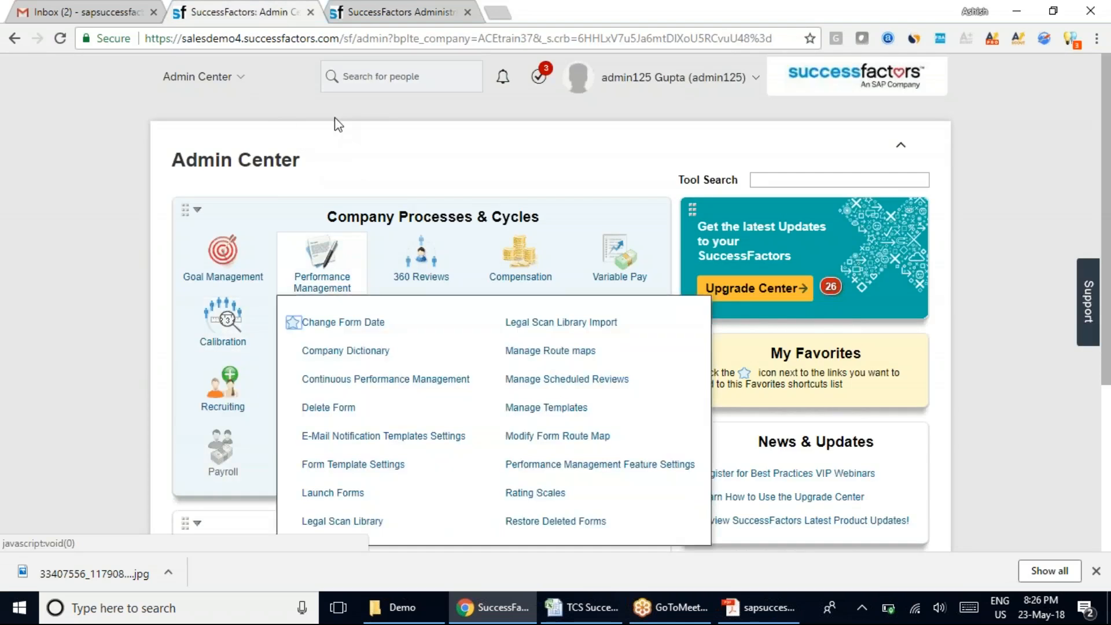
{"action": "left_click", "coordinate": [417, 8]}
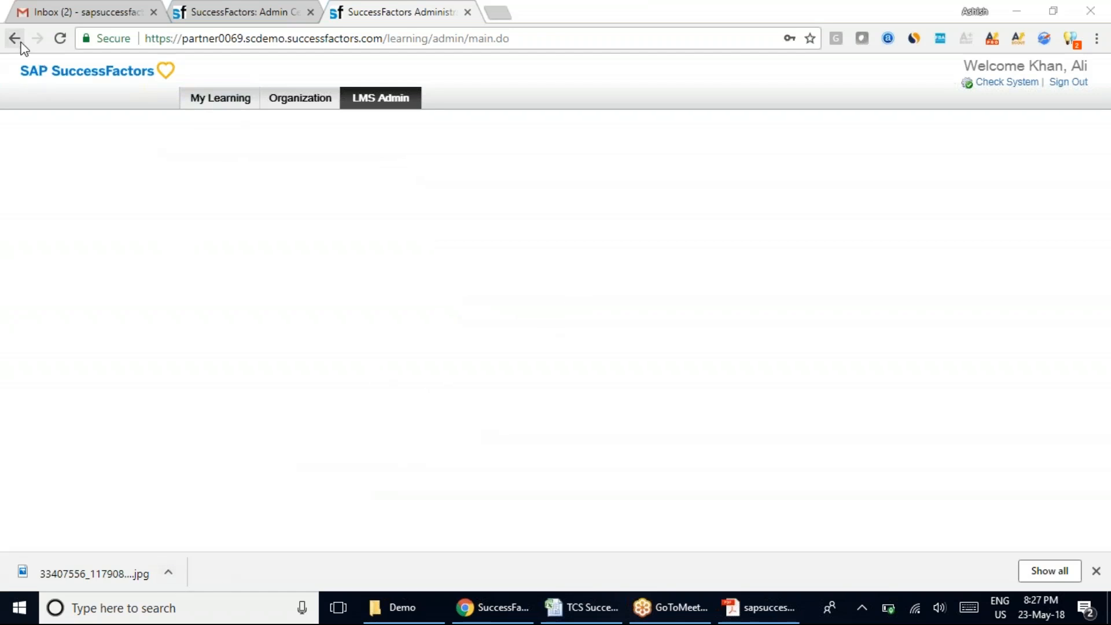
{"action": "left_click", "coordinate": [1006, 82]}
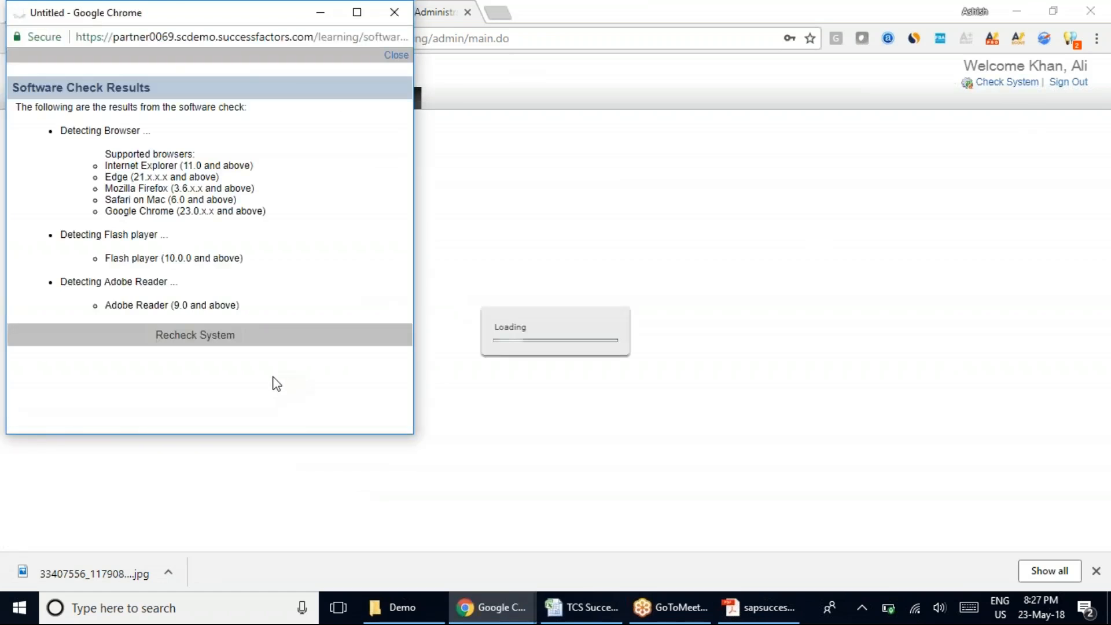
{"action": "left_click", "coordinate": [394, 12]}
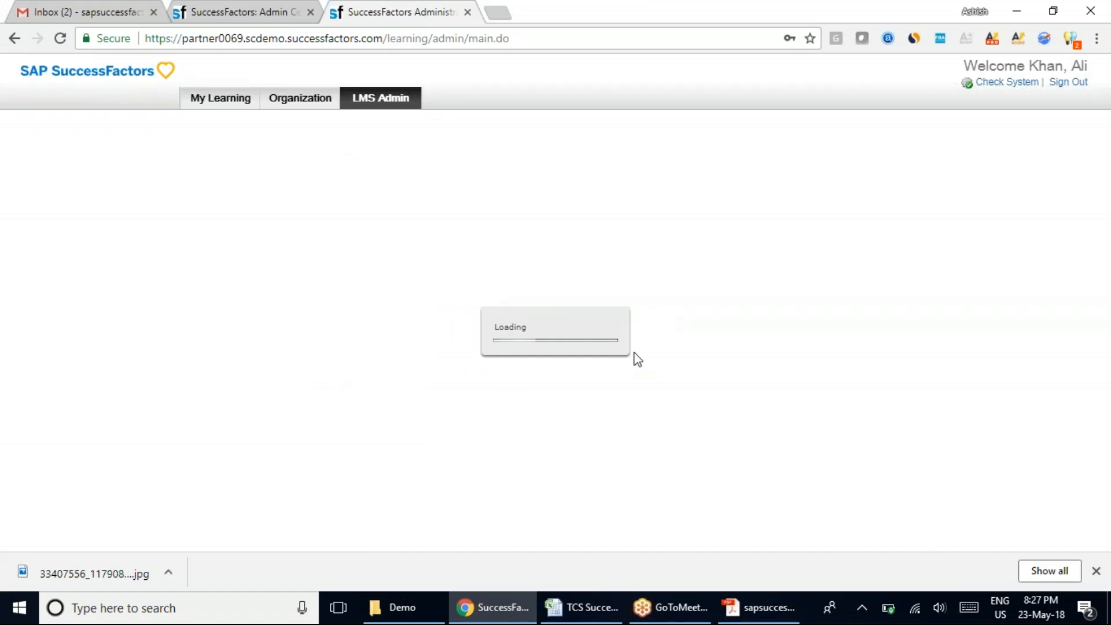
Examine the On/Offboarding, Payroll, Learning and Recruiting module entries in Admin Center and highlight the page heading.
{"action": "left_click", "coordinate": [255, 12]}
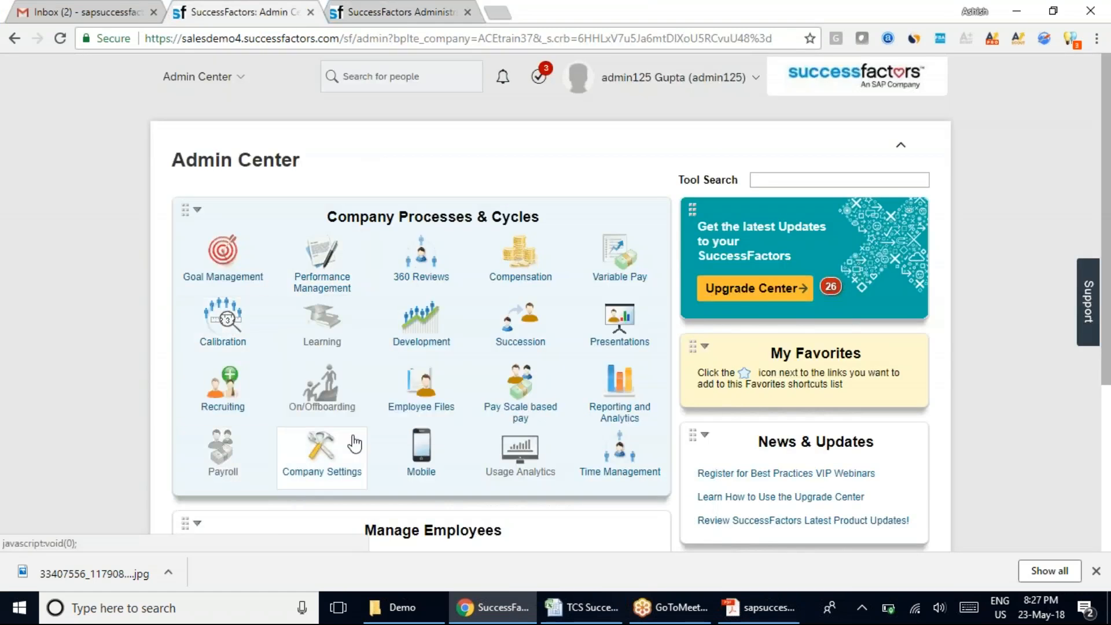
{"action": "left_click", "coordinate": [305, 399]}
{"action": "left_click", "coordinate": [223, 460]}
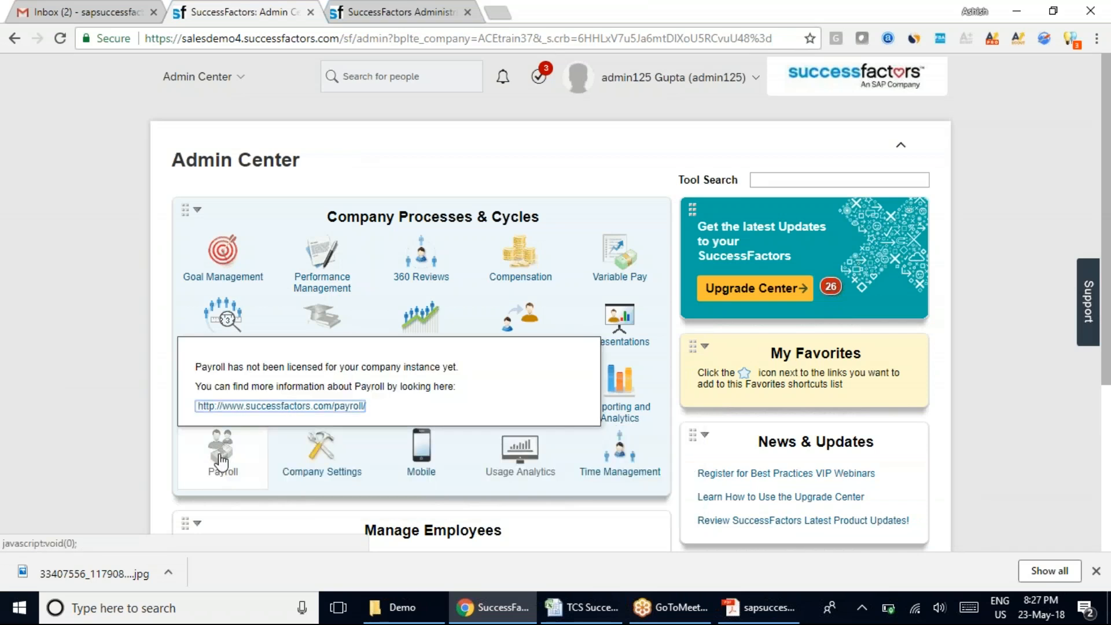
{"action": "mouse_move", "coordinate": [329, 321]}
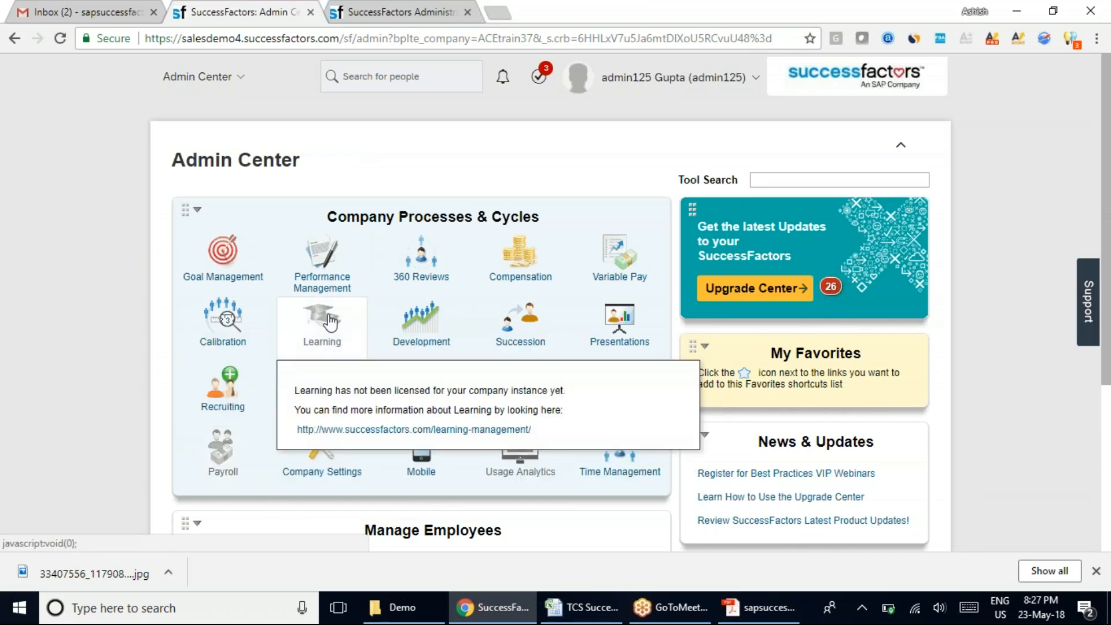
{"action": "mouse_move", "coordinate": [253, 386]}
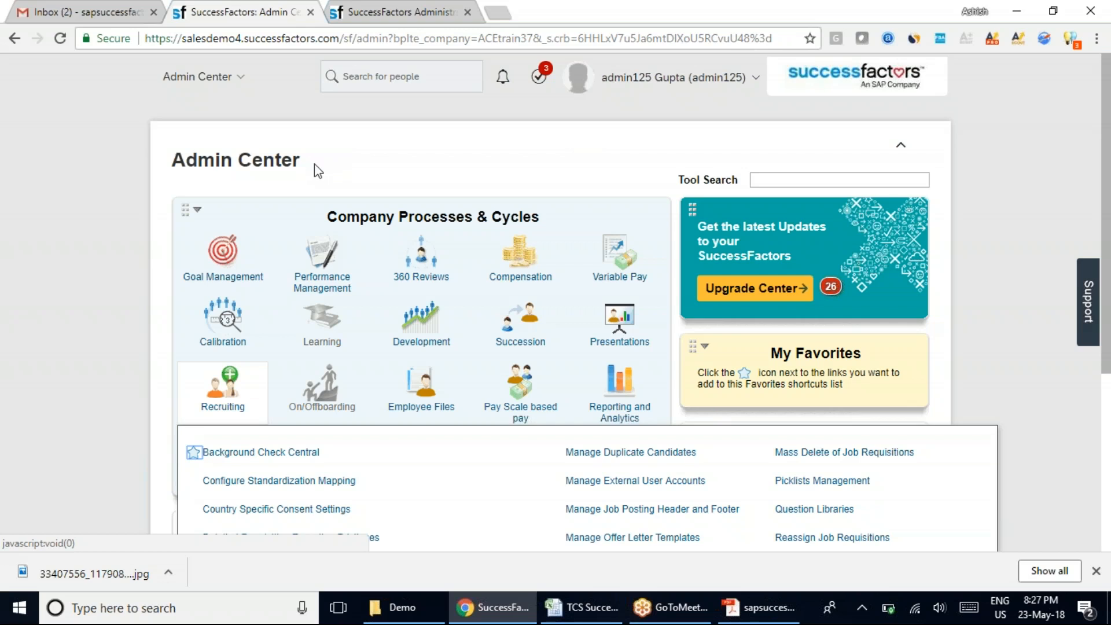
{"action": "left_click_drag", "start_coordinate": [173, 159], "coordinate": [302, 159]}
{"action": "left_click", "coordinate": [390, 11]}
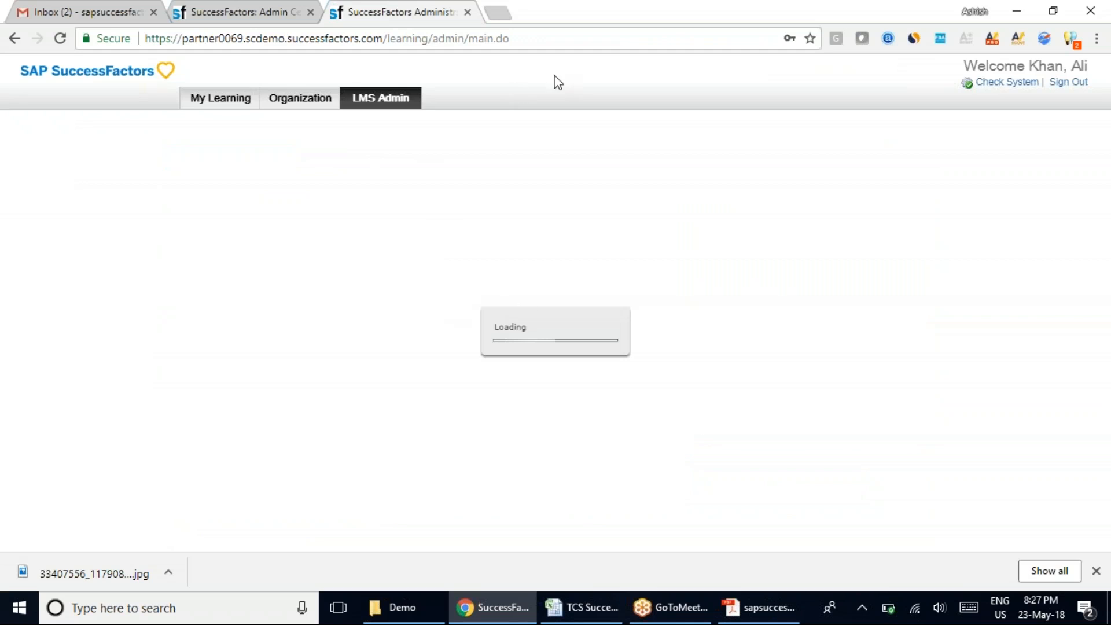
{"action": "left_click", "coordinate": [220, 7]}
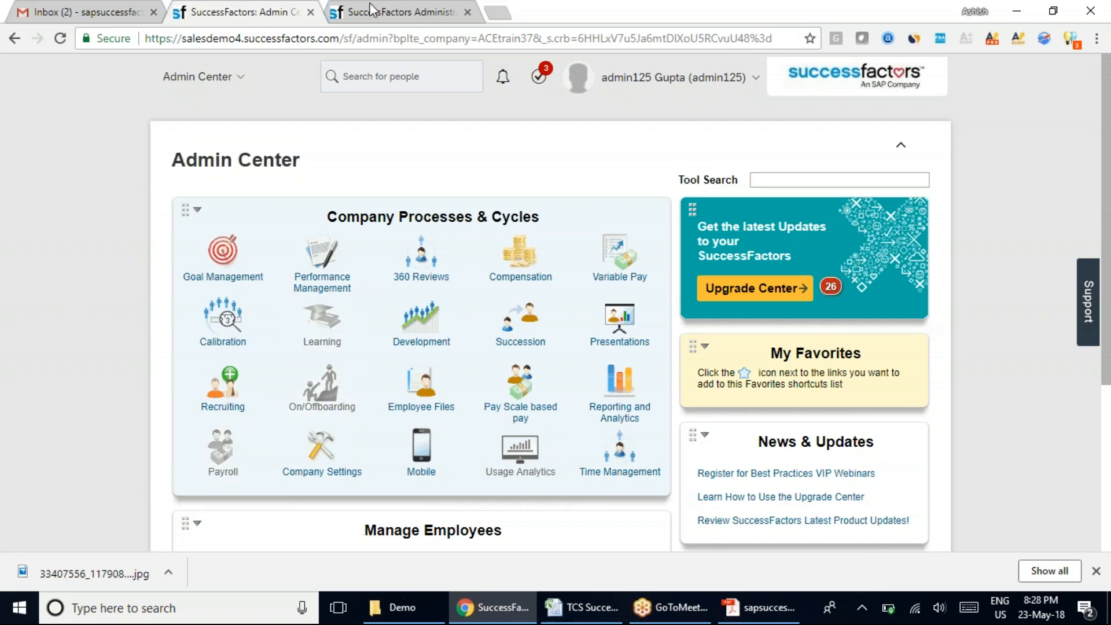
{"action": "left_click", "coordinate": [399, 12]}
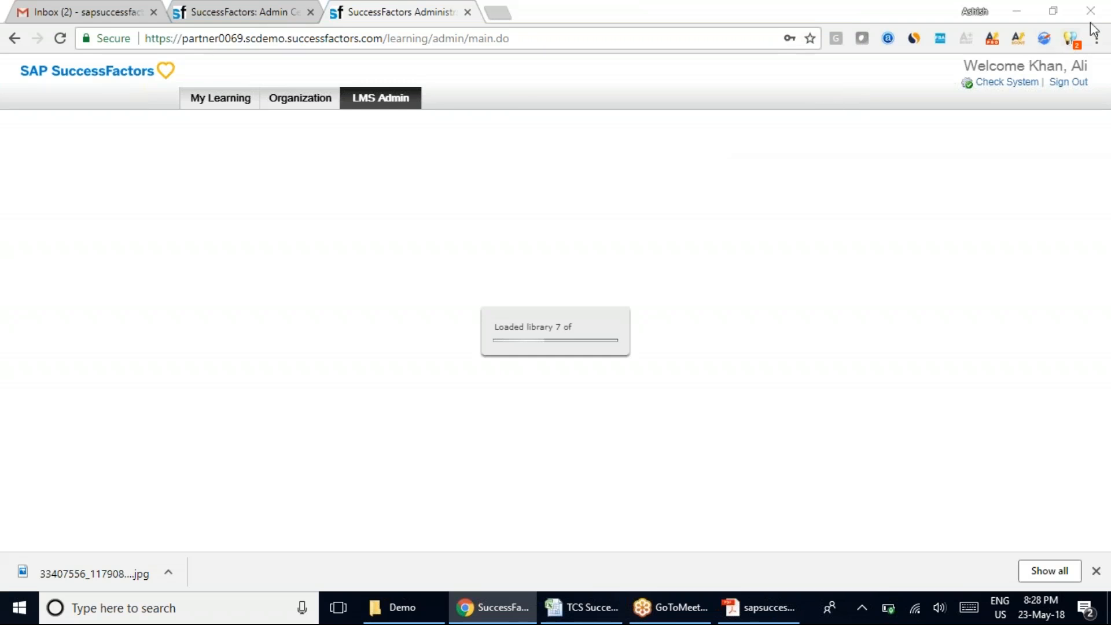
{"action": "left_click", "coordinate": [177, 9]}
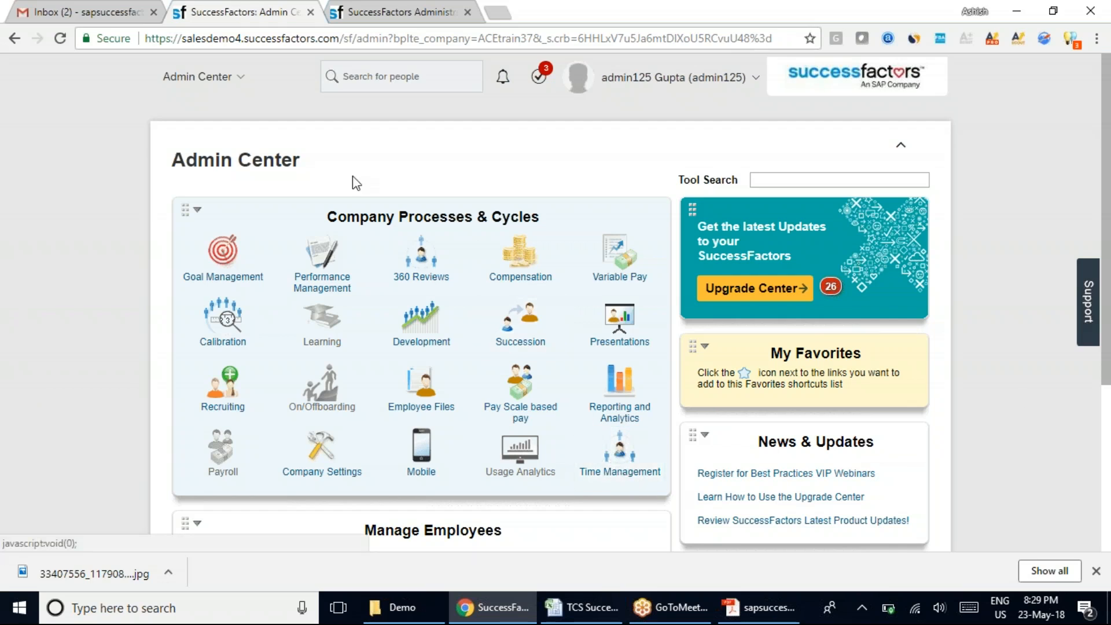
{"action": "left_click", "coordinate": [1045, 23]}
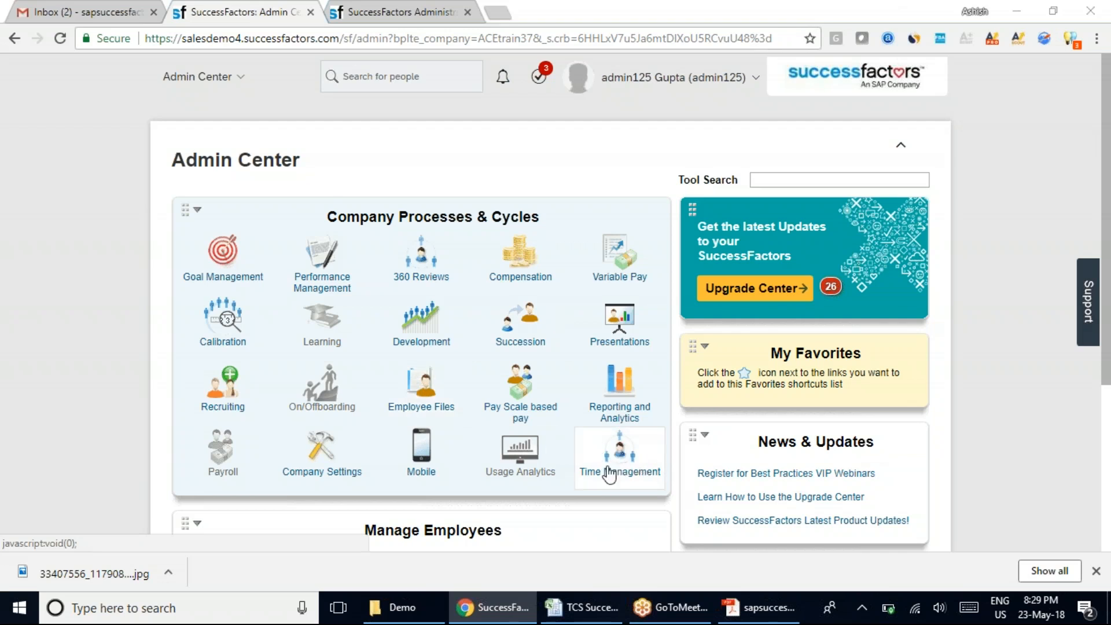
Return to the LMS Admin page, rerun the system check, review the Software Check Results and close them.
{"action": "left_click", "coordinate": [420, 8]}
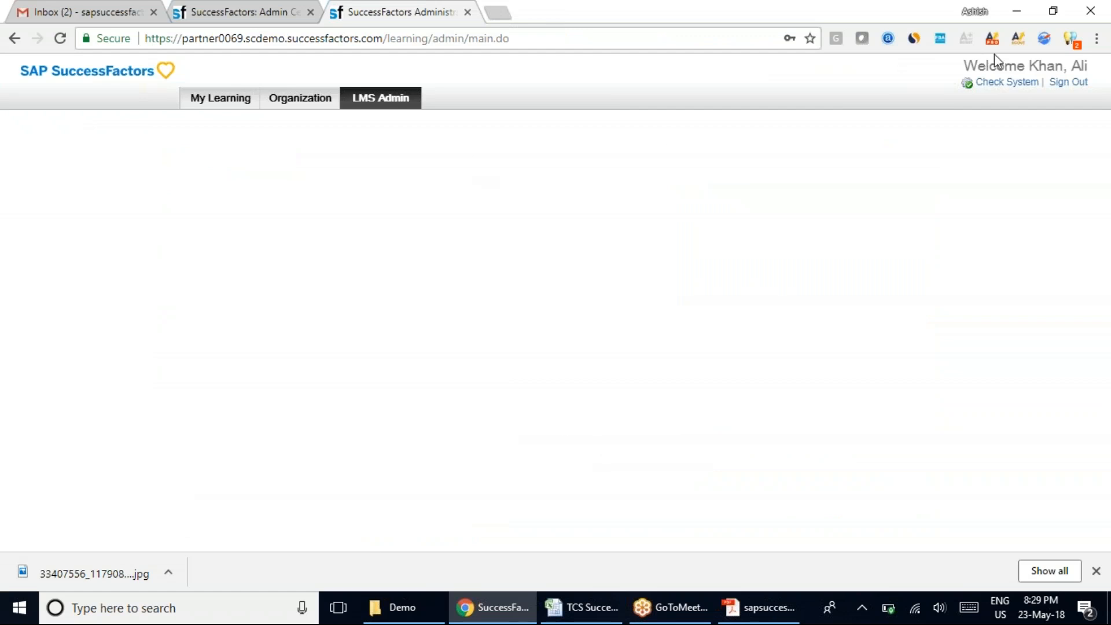
{"action": "left_click", "coordinate": [1007, 82]}
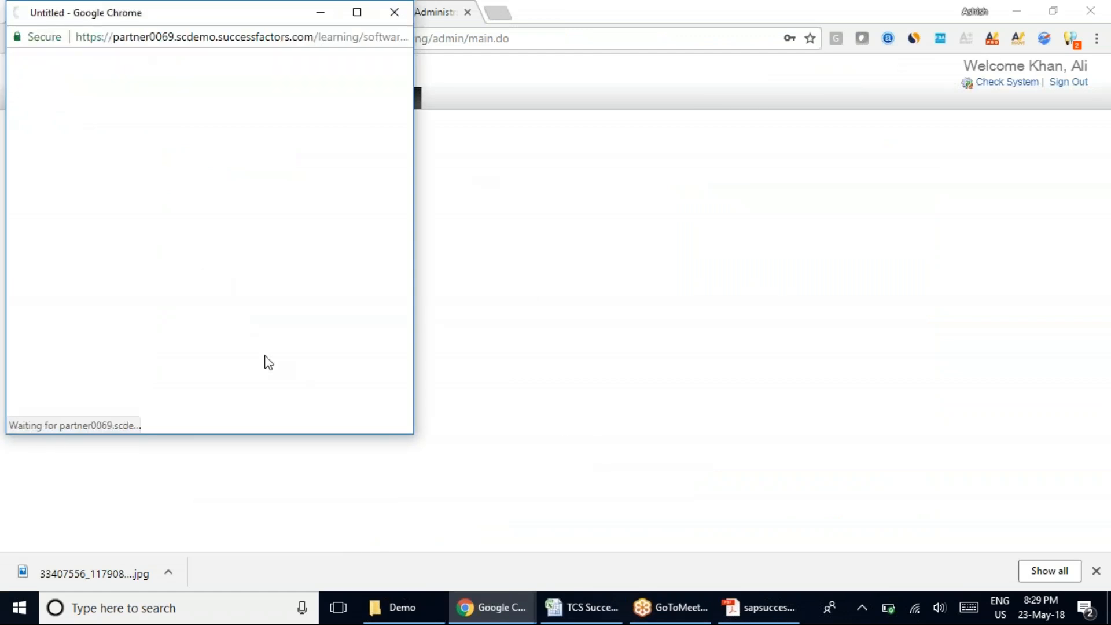
{"action": "left_click_drag", "start_coordinate": [131, 23], "coordinate": [195, 127]}
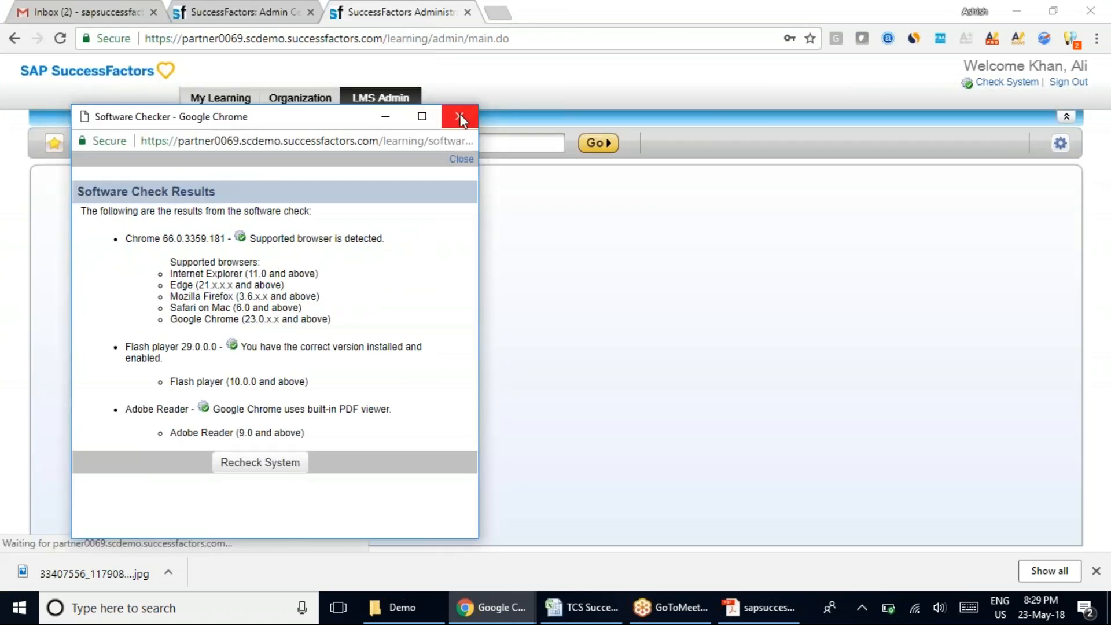
{"action": "left_click", "coordinate": [460, 116]}
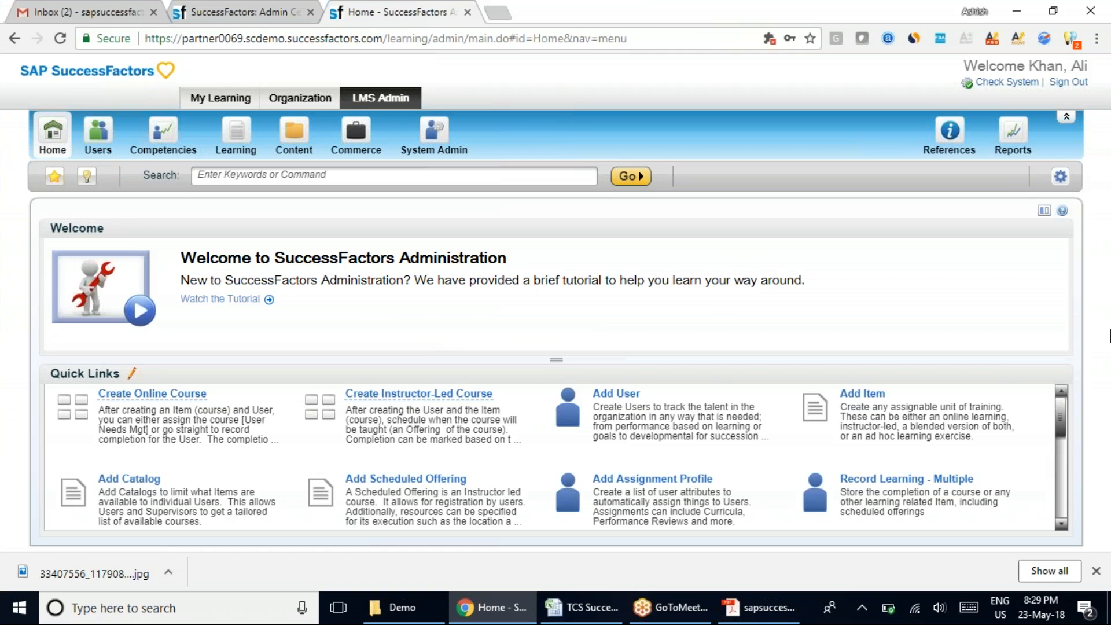
Look over the Quick Links on the LMS Admin home page, sign out and close its browser tab.
{"action": "left_click", "coordinate": [1067, 489]}
{"action": "left_click_drag", "start_coordinate": [1064, 484], "coordinate": [1061, 404]}
{"action": "left_click", "coordinate": [1061, 84]}
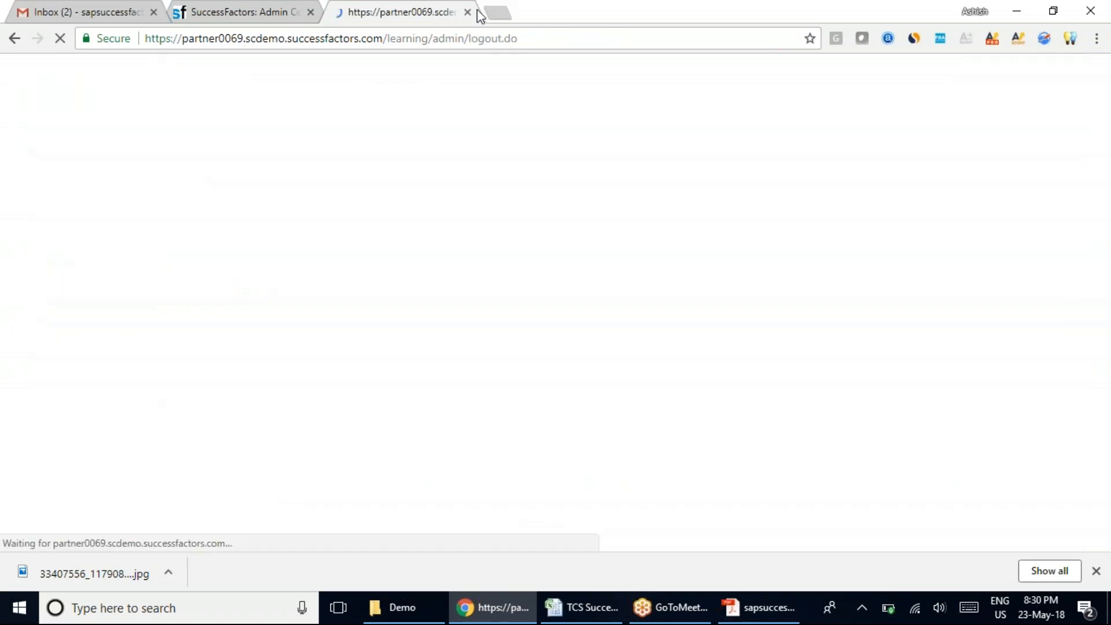
{"action": "left_click", "coordinate": [466, 12]}
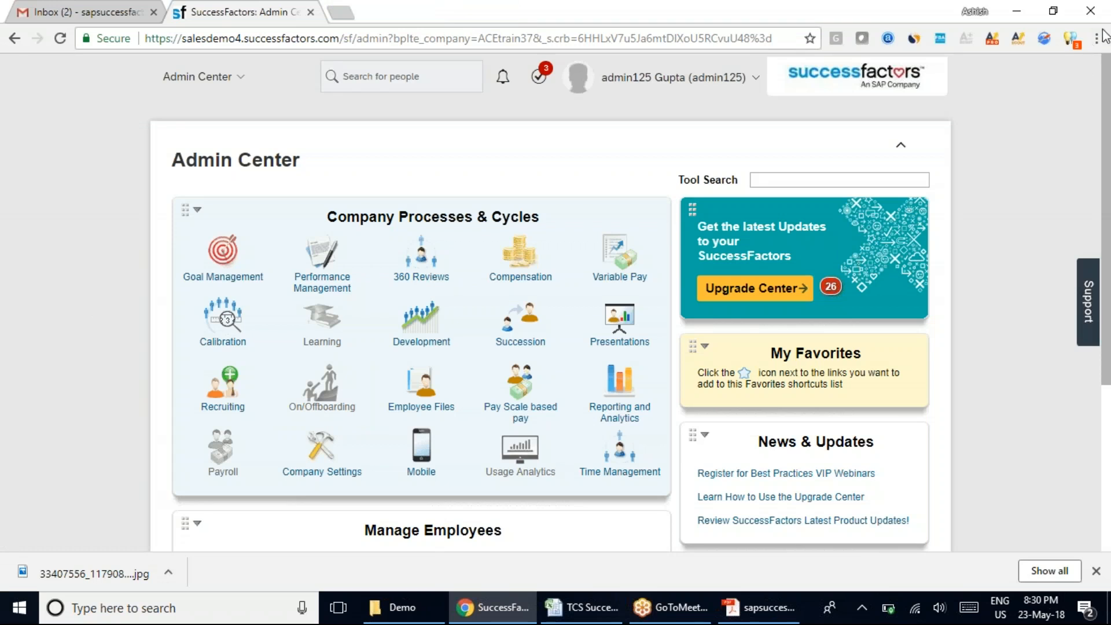
Switch to the TCS Successfactor Batch.xlsx workbook in Excel and select the Topics cell under RBP.
{"action": "left_click", "coordinate": [581, 607]}
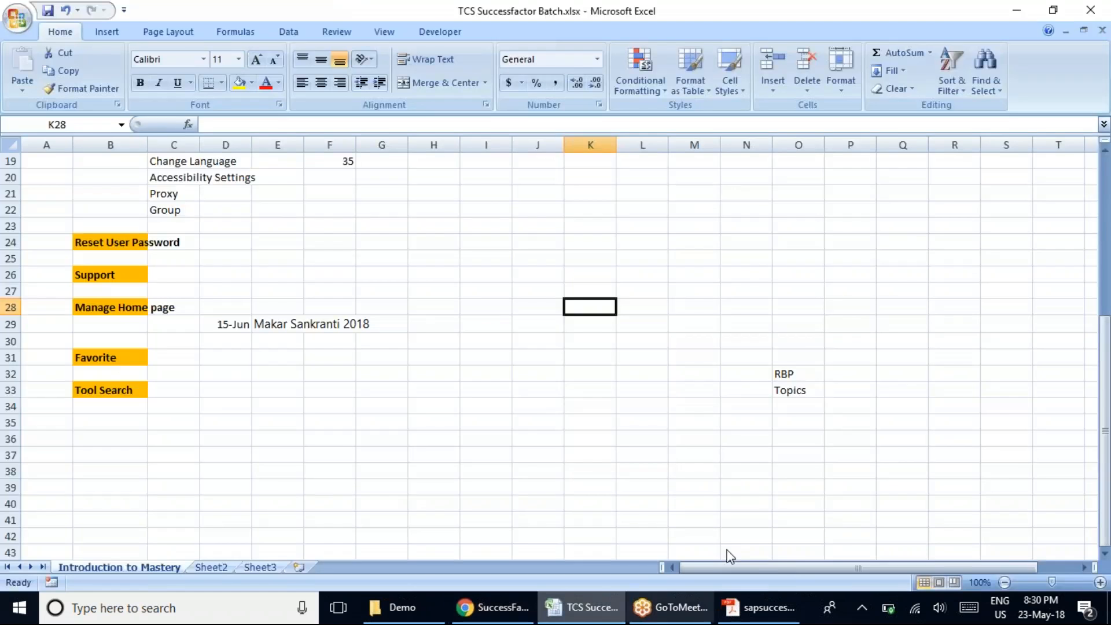
{"action": "left_click", "coordinate": [792, 388]}
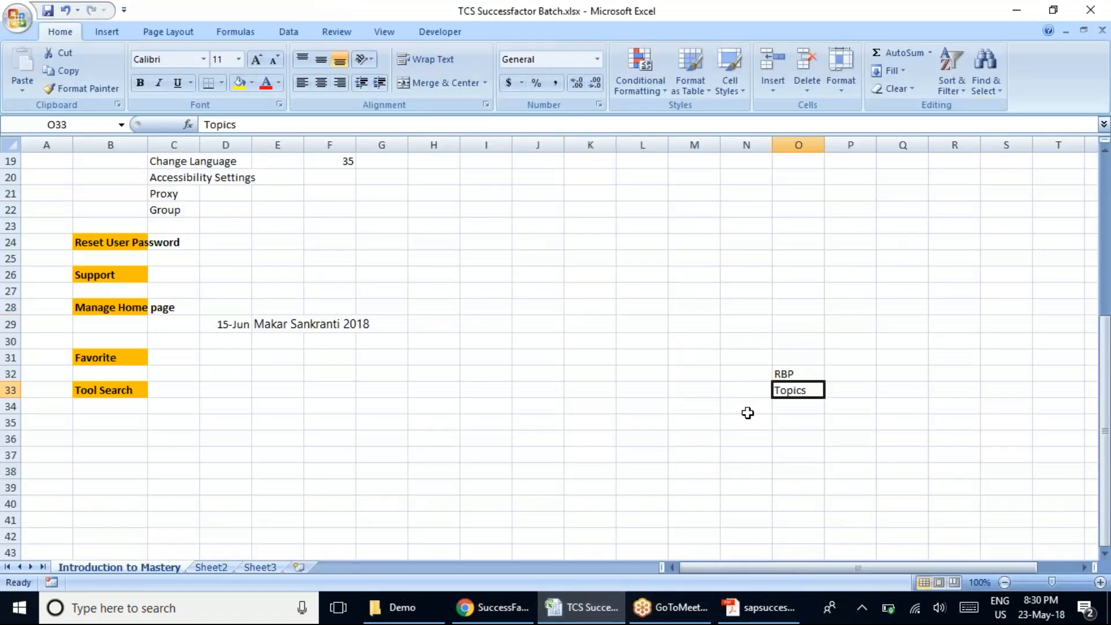
Switch to Adobe Acrobat Reader, keep its documents open and bring up Sap successfactor V1.pdf.
{"action": "left_click", "coordinate": [761, 618]}
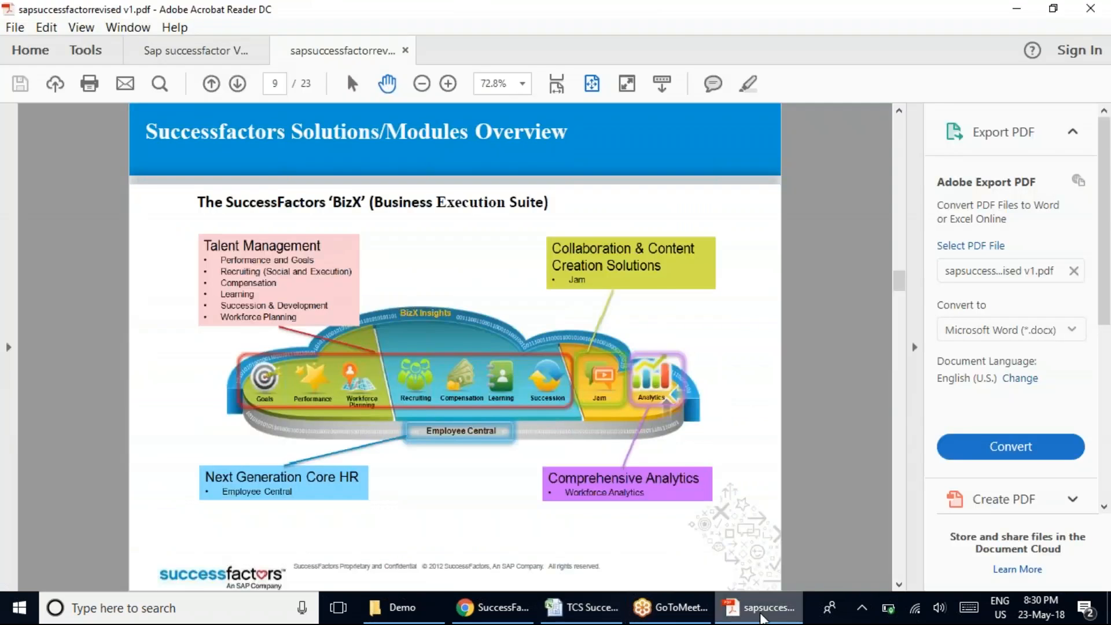
{"action": "left_click", "coordinate": [1081, 14]}
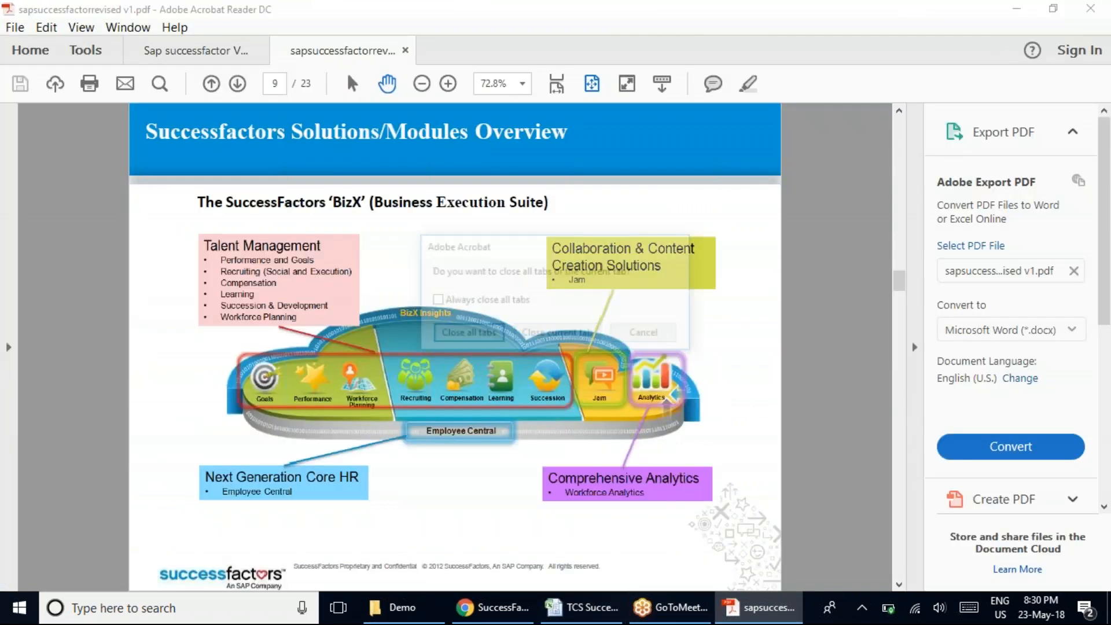
{"action": "left_click", "coordinate": [653, 337]}
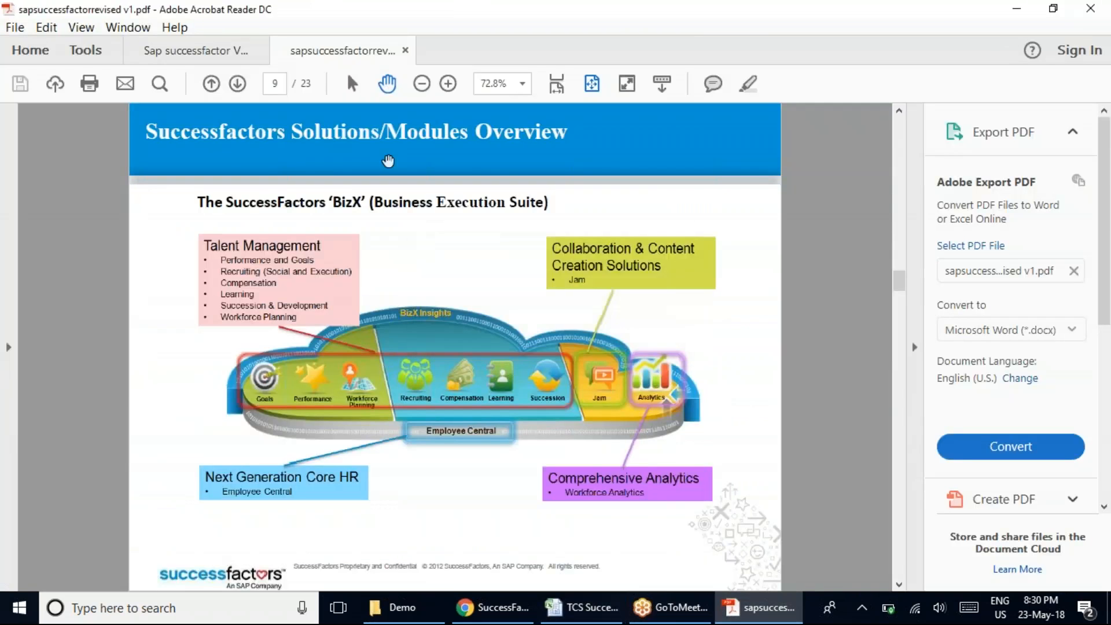
{"action": "left_click", "coordinate": [178, 49]}
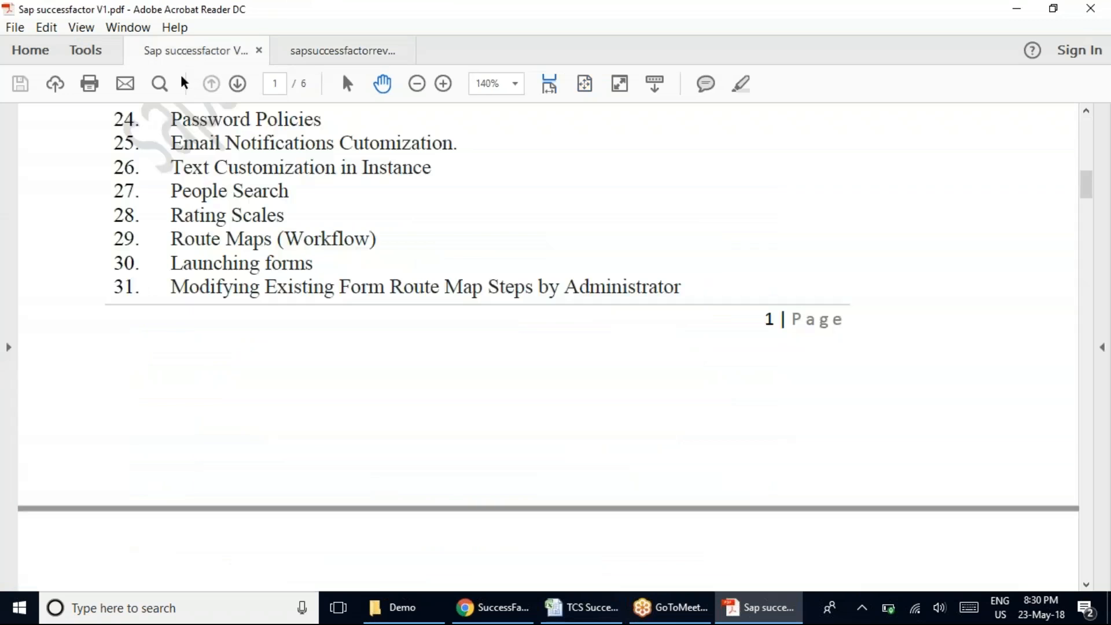
Examine the Introduction to Mastery and Analytics & Reporting topic lists in the course outline, then return to sapsuccessfactorrevised v1.pdf.
{"action": "scroll", "coordinate": [313, 289], "scroll_direction": "up", "scroll_amount": 5}
{"action": "scroll", "coordinate": [320, 316], "scroll_direction": "up", "scroll_amount": 4}
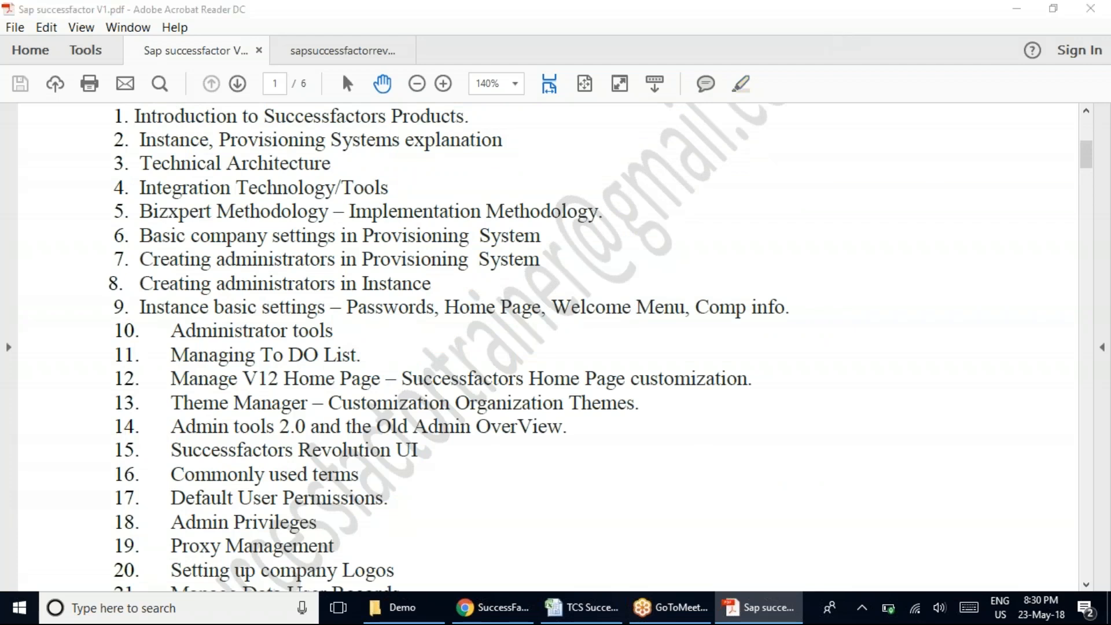
{"action": "scroll", "coordinate": [331, 280], "scroll_direction": "up", "scroll_amount": 5}
{"action": "scroll", "coordinate": [331, 279], "scroll_direction": "down", "scroll_amount": 10}
{"action": "scroll", "coordinate": [331, 280], "scroll_direction": "down", "scroll_amount": 10}
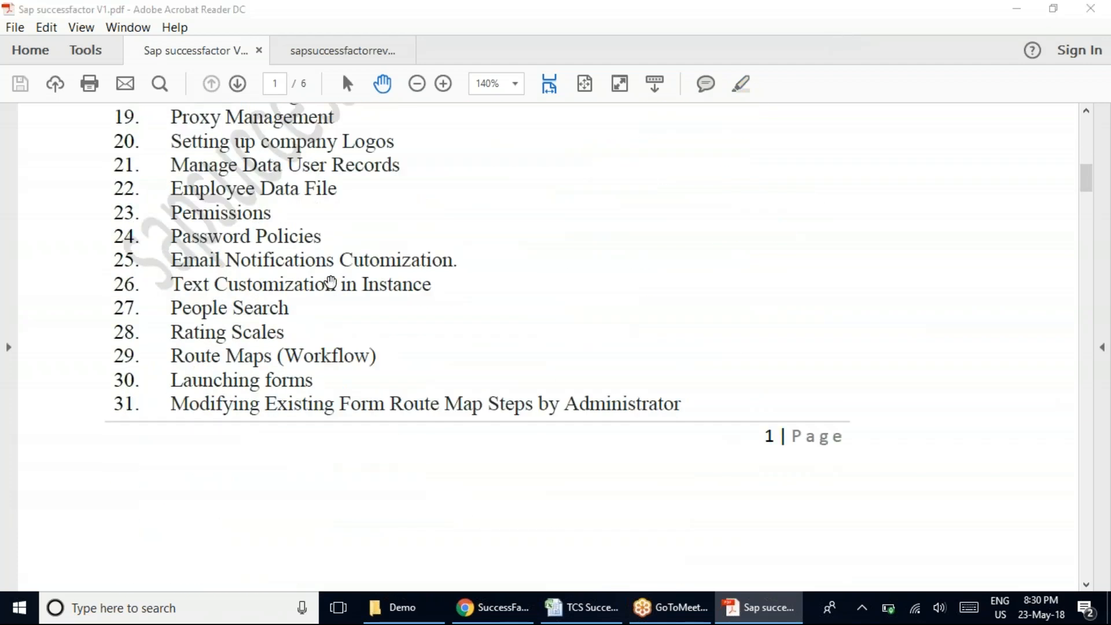
{"action": "scroll", "coordinate": [331, 280], "scroll_direction": "up", "scroll_amount": 10}
{"action": "scroll", "coordinate": [331, 305], "scroll_direction": "up", "scroll_amount": 8}
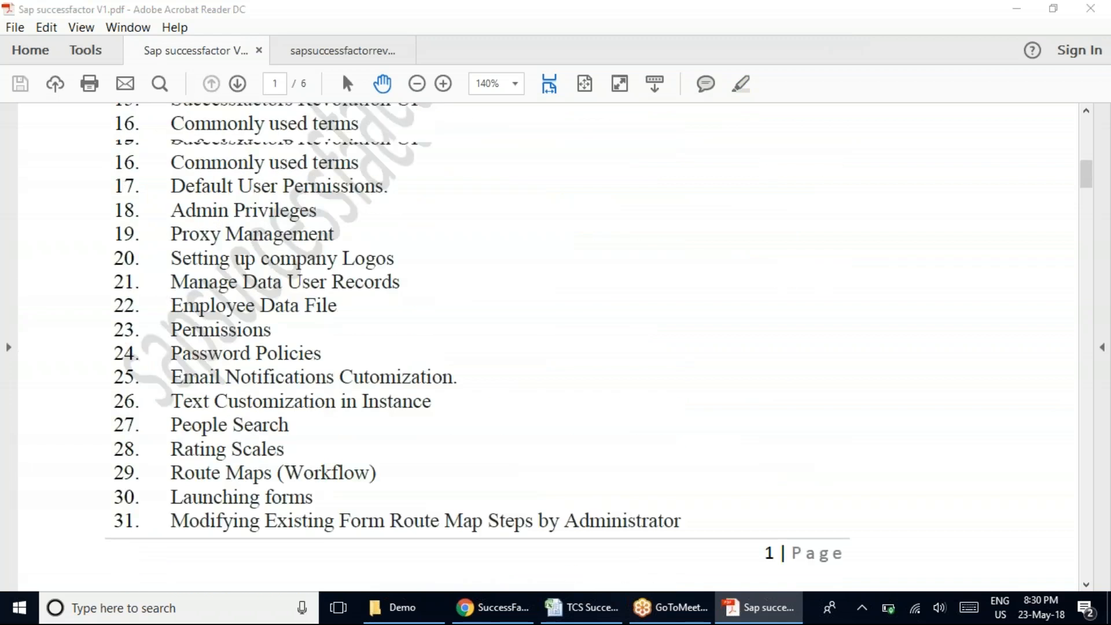
{"action": "scroll", "coordinate": [331, 305], "scroll_direction": "down", "scroll_amount": 8}
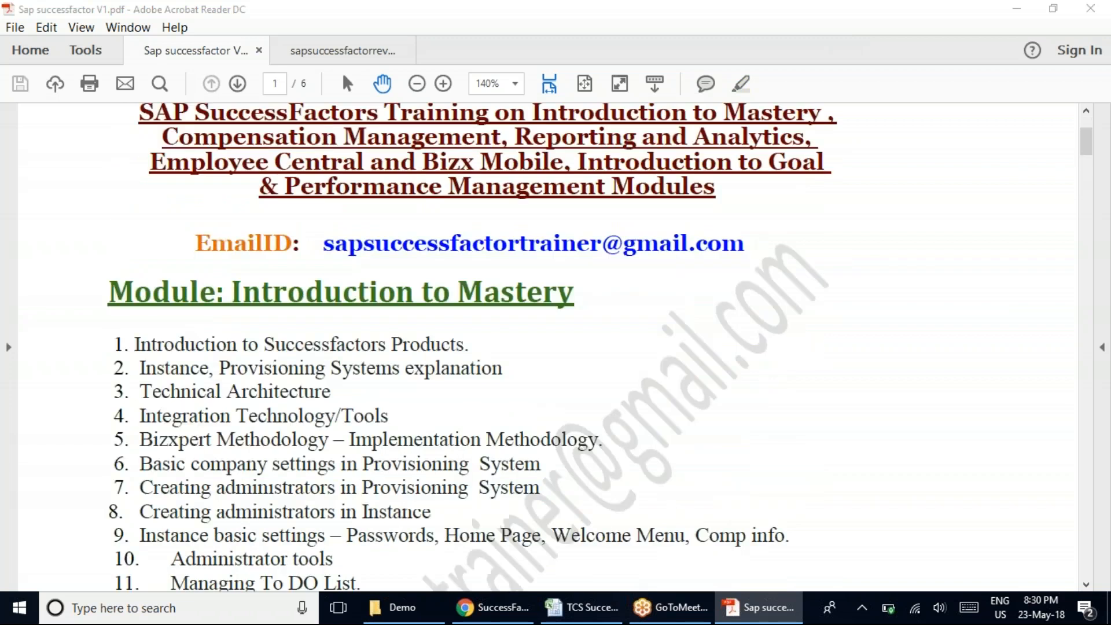
{"action": "scroll", "coordinate": [548, 346], "scroll_direction": "down", "scroll_amount": 10}
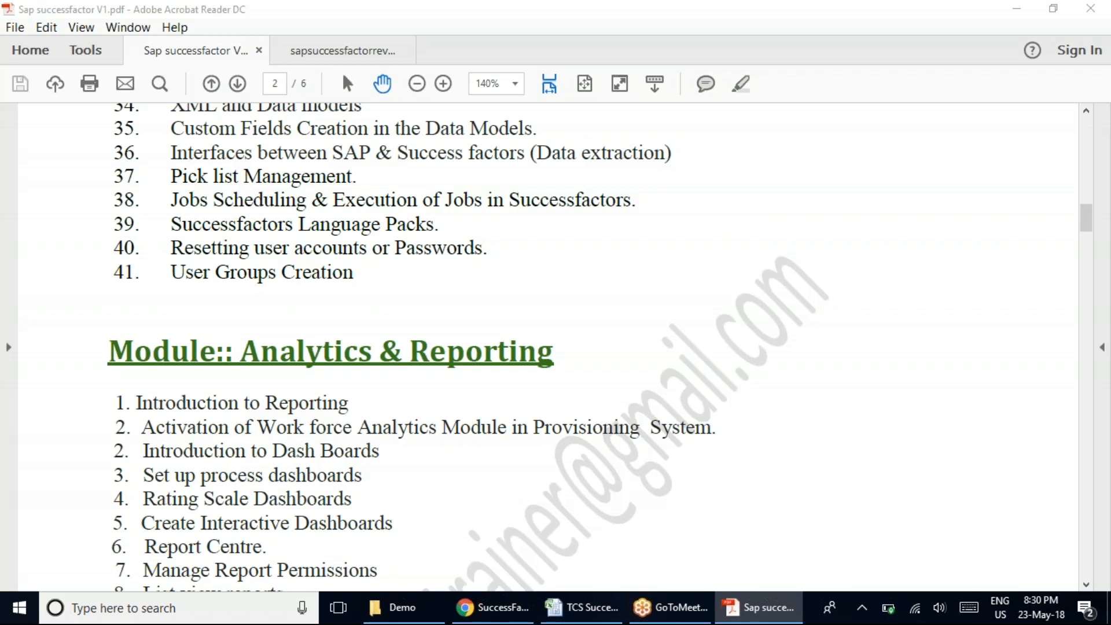
{"action": "scroll", "coordinate": [548, 346], "scroll_direction": "up", "scroll_amount": 9}
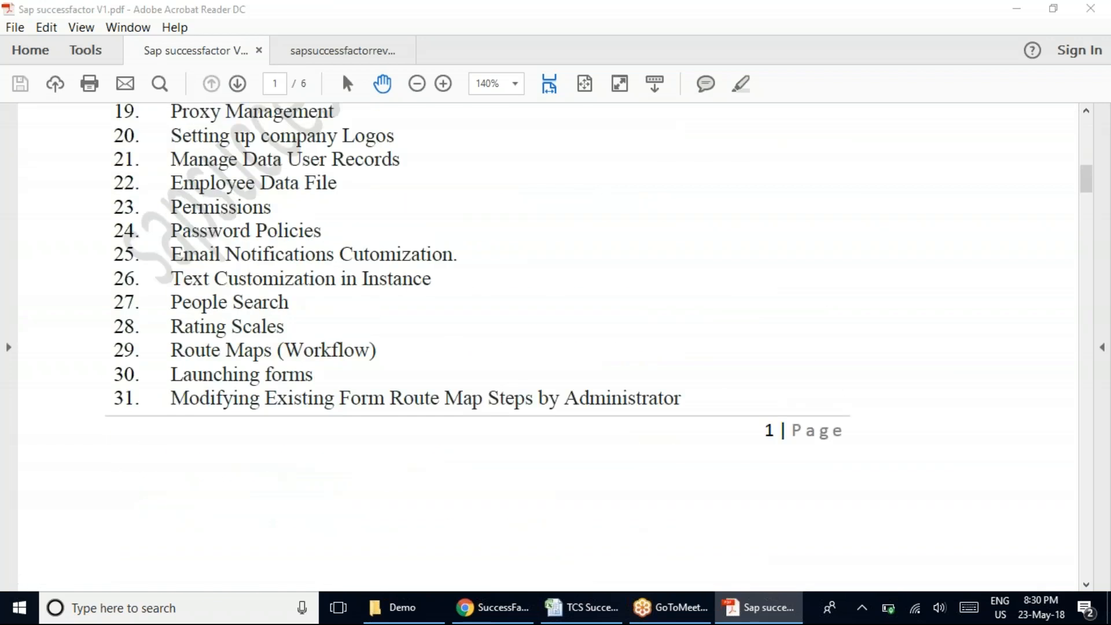
{"action": "scroll", "coordinate": [549, 346], "scroll_direction": "up", "scroll_amount": 3}
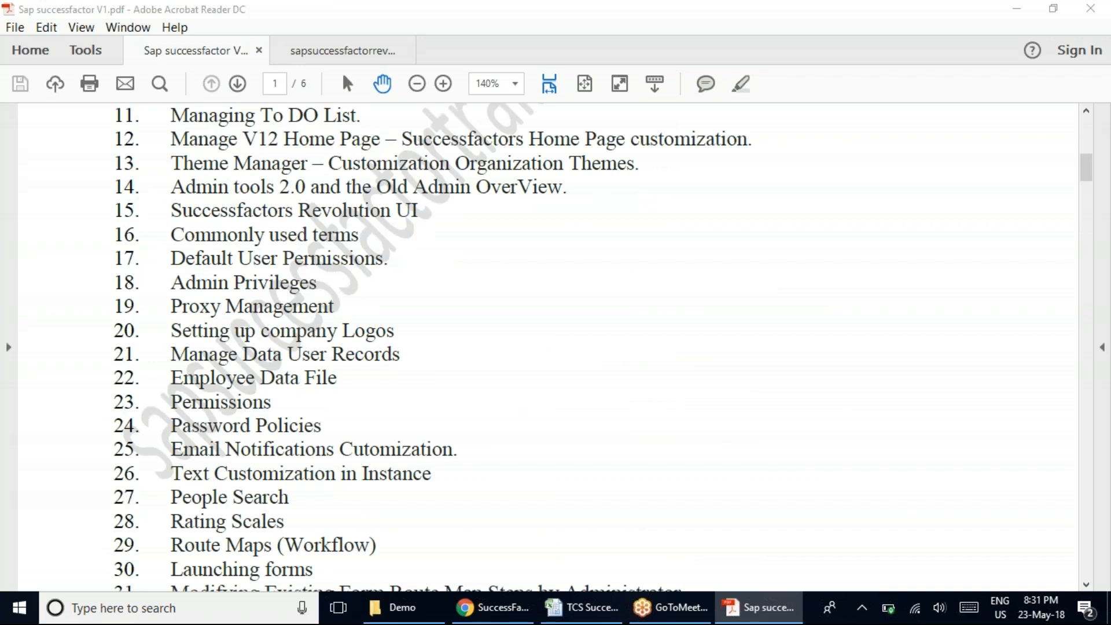
{"action": "scroll", "coordinate": [548, 346], "scroll_direction": "up", "scroll_amount": 3}
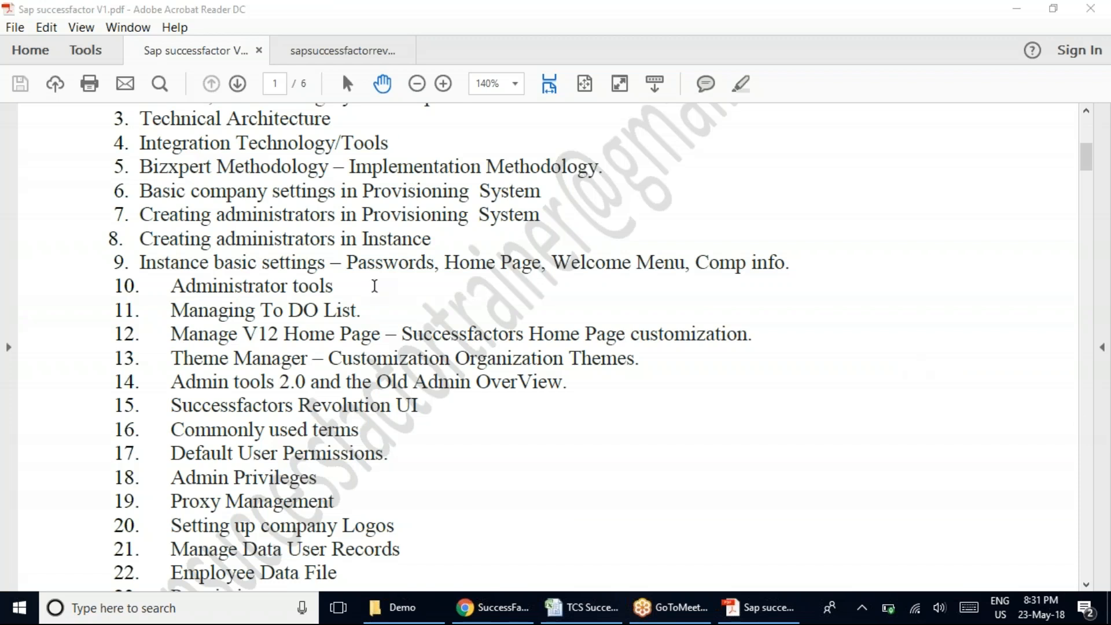
{"action": "scroll", "coordinate": [373, 292], "scroll_direction": "down", "scroll_amount": 5}
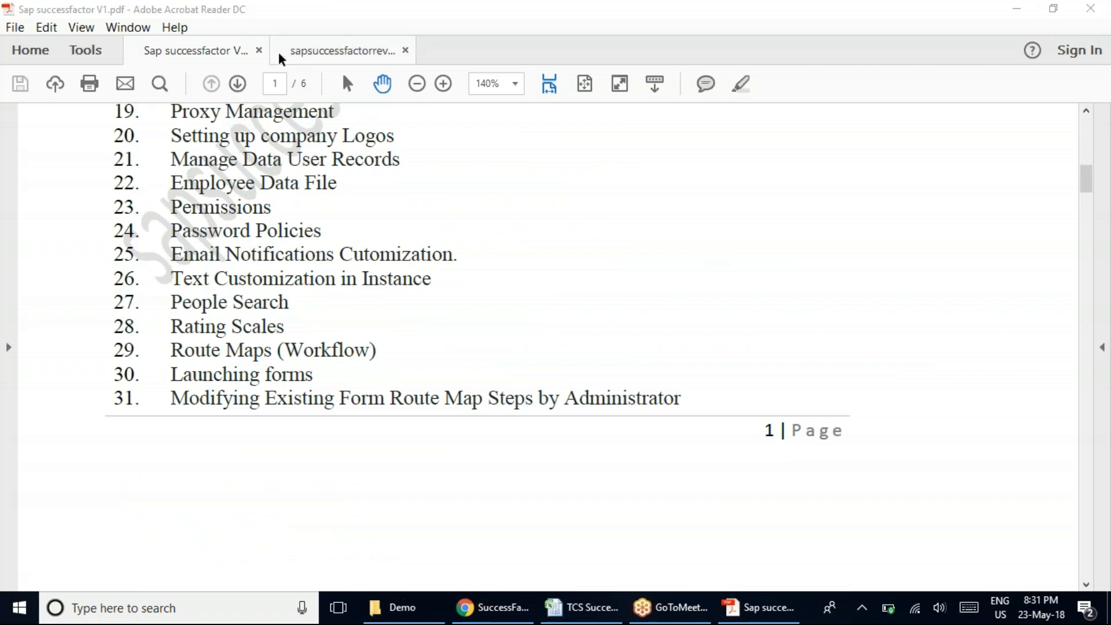
{"action": "left_click", "coordinate": [370, 52]}
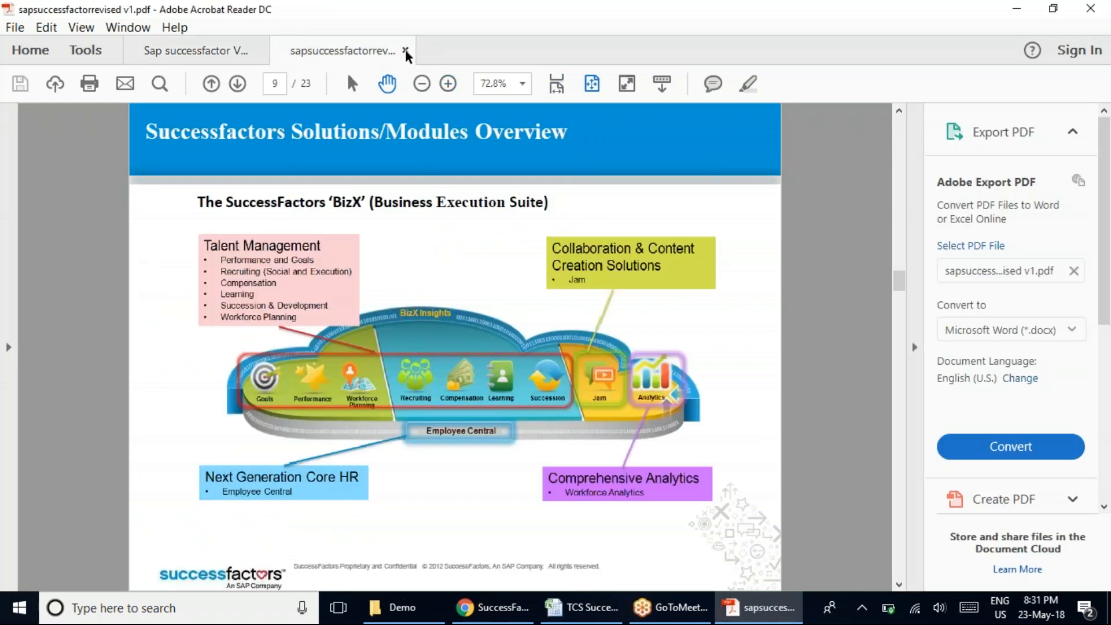
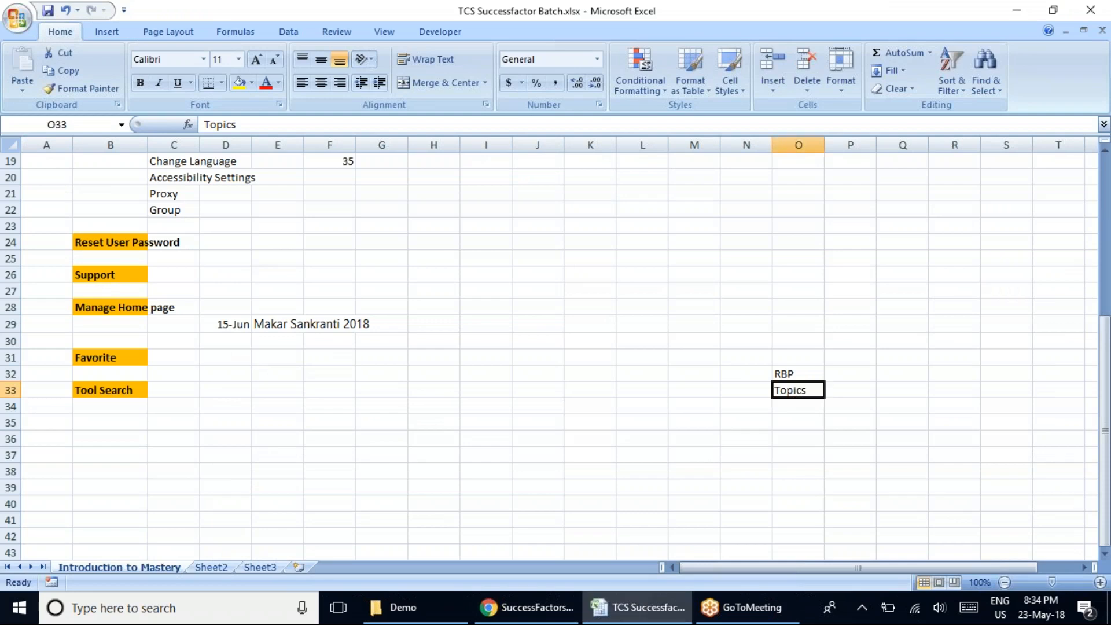
Clear the Topics entry in cell O33 below RBP and save the workbook.
{"action": "key", "text": "Delete"}
{"action": "key", "text": "ctrl+s"}
{"action": "left_click", "coordinate": [1086, 241]}
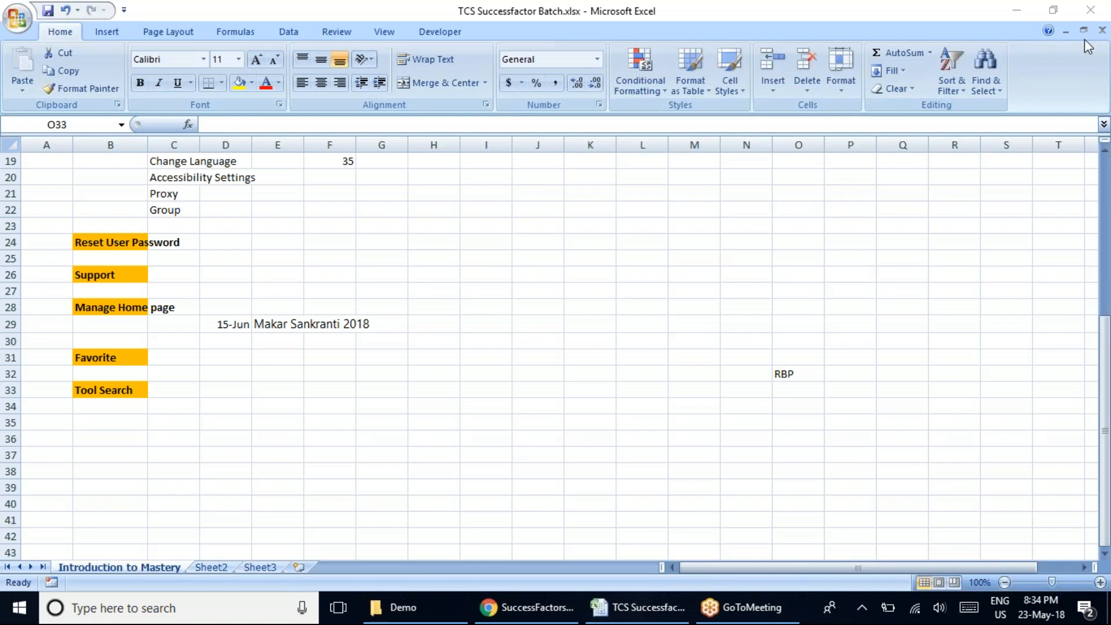
Switch to Chrome to view the lower part of the Admin Center page, then return to the Excel workbook.
{"action": "left_click", "coordinate": [526, 606]}
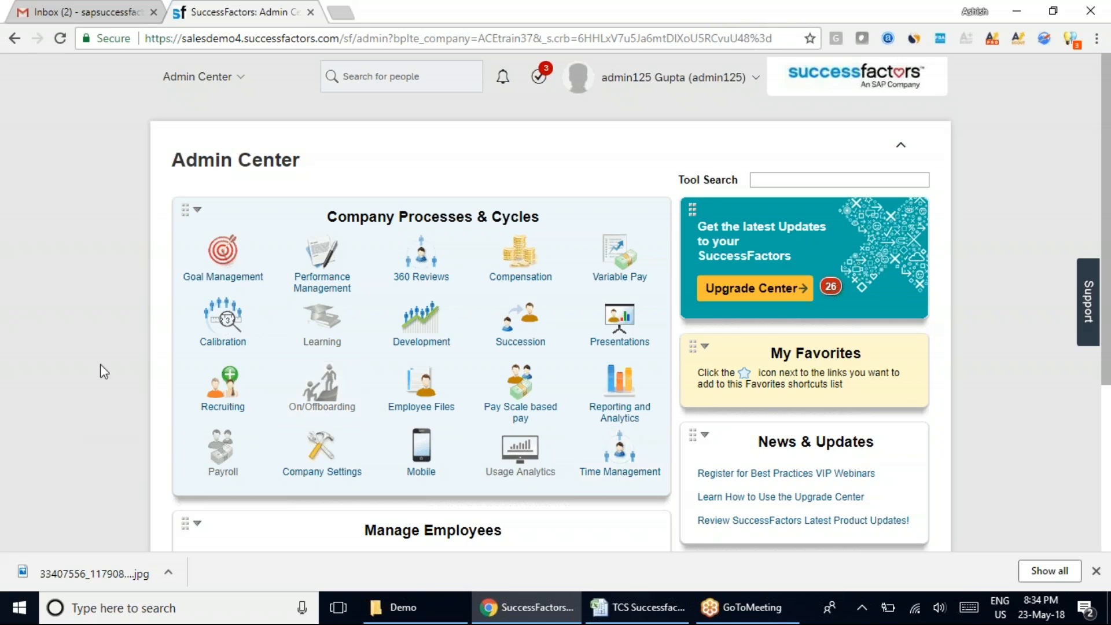
{"action": "scroll", "coordinate": [96, 357], "scroll_direction": "down", "scroll_amount": 4}
{"action": "left_click", "coordinate": [648, 614]}
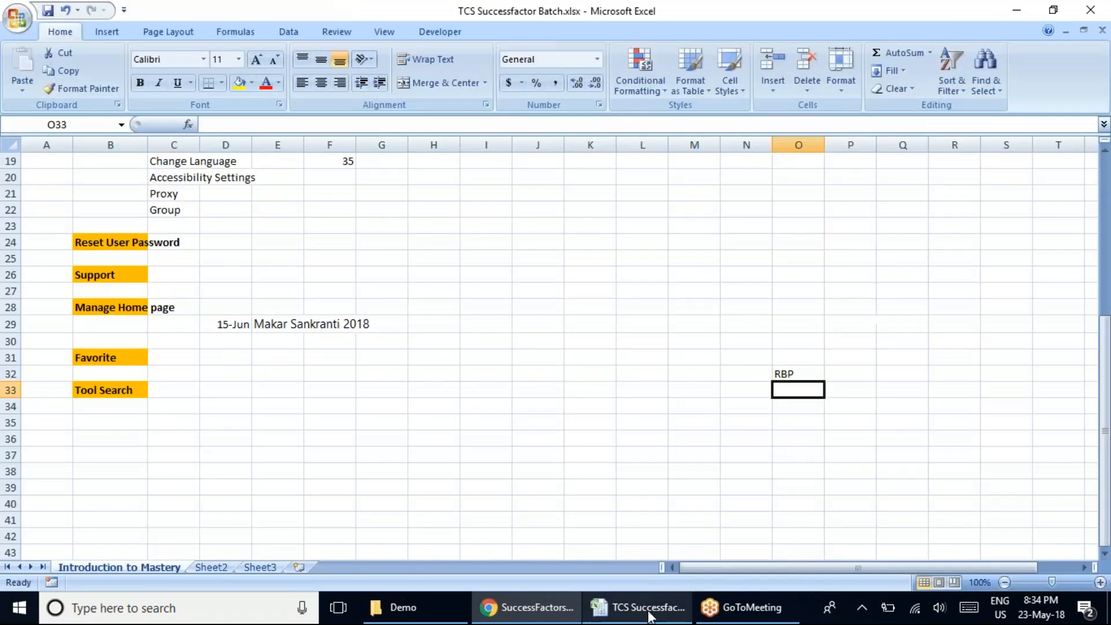
Move the RBP entry from O32 to B35 and format it bold with an orange fill like the headings above.
{"action": "left_click", "coordinate": [790, 377]}
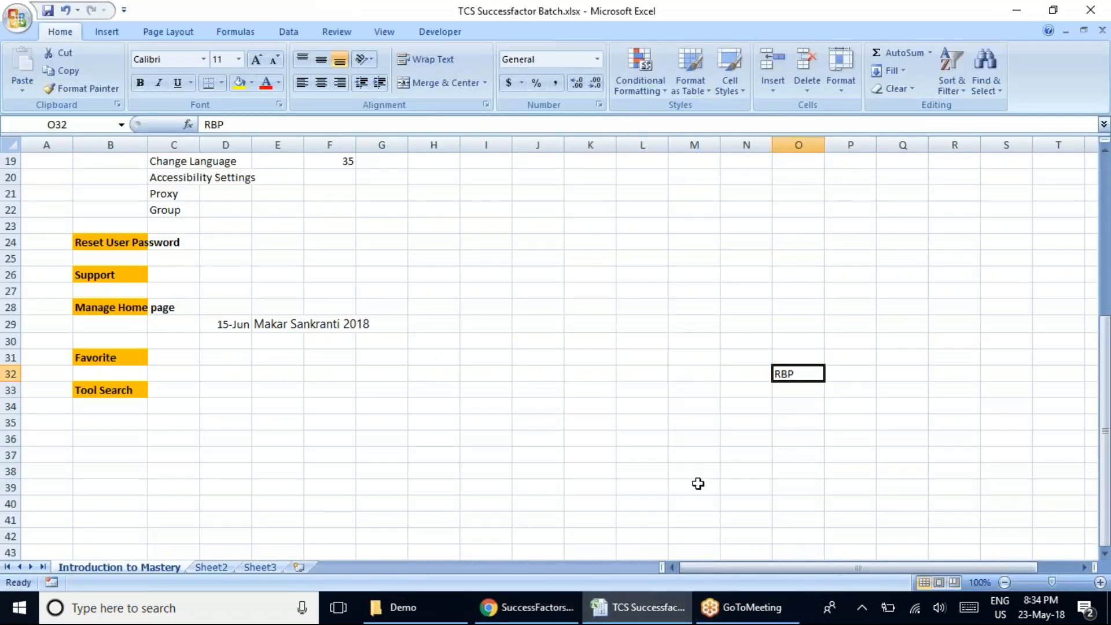
{"action": "key", "text": "ctrl+c"}
{"action": "left_click", "coordinate": [106, 422]}
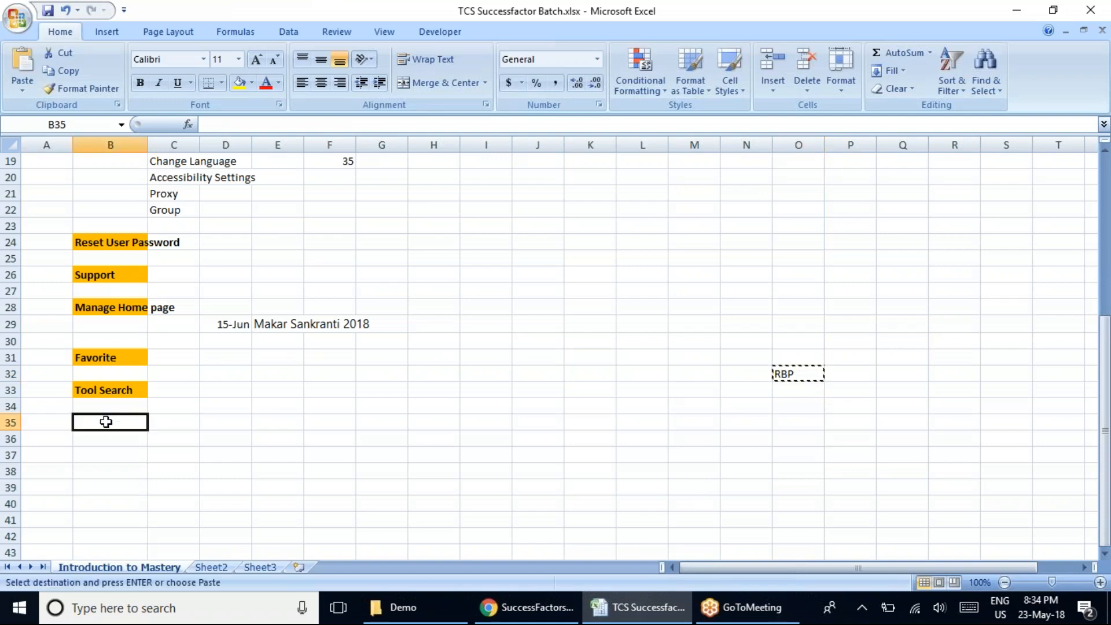
{"action": "key", "text": "Return"}
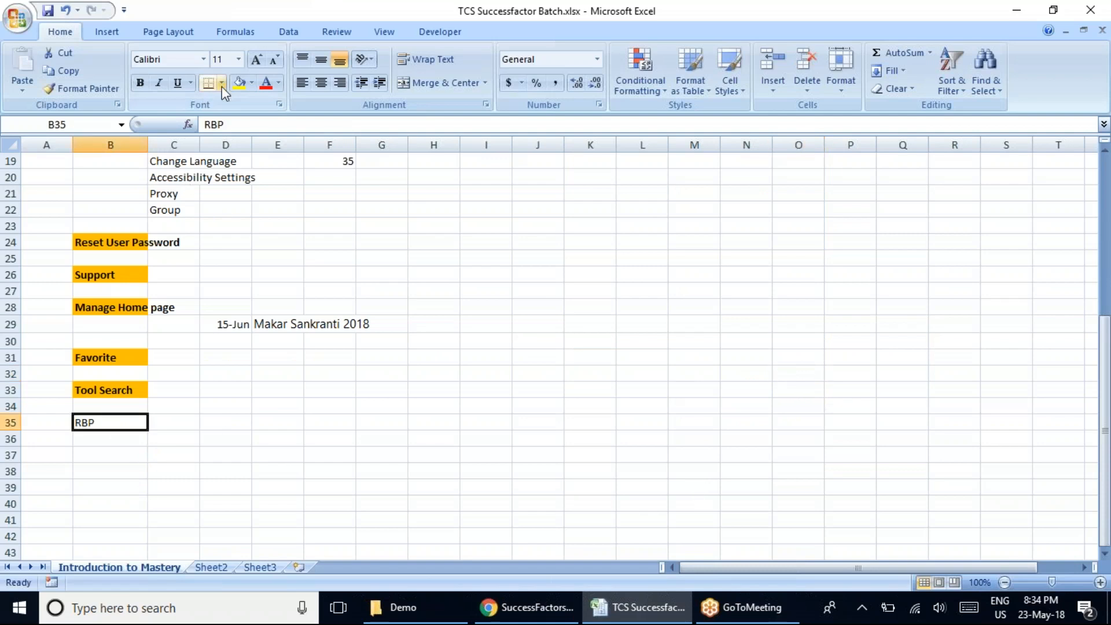
{"action": "left_click", "coordinate": [252, 83]}
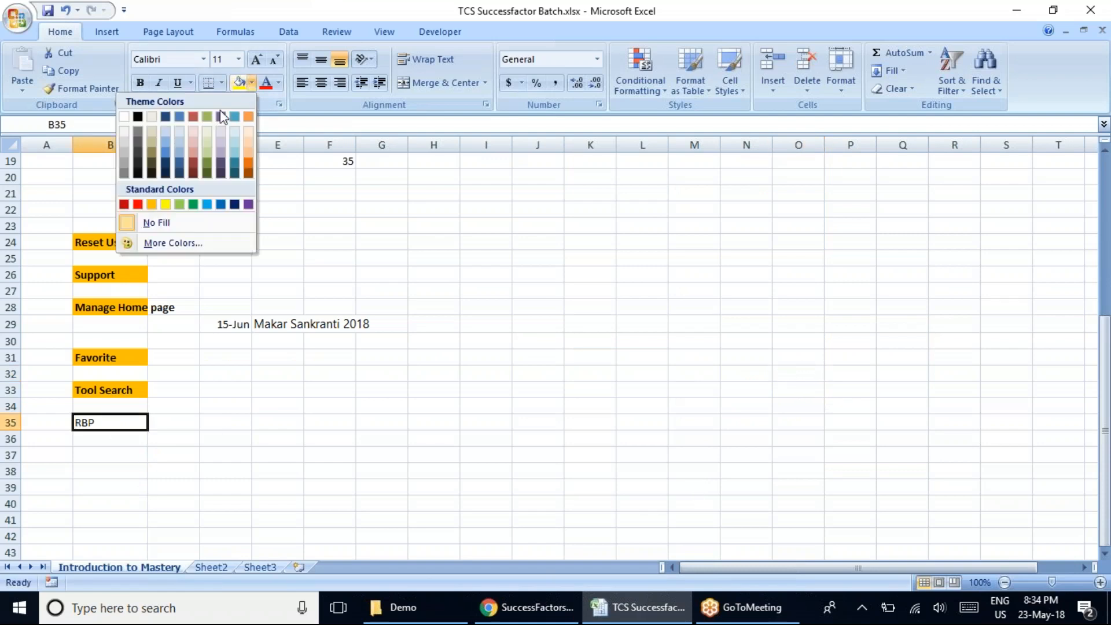
{"action": "left_click", "coordinate": [152, 204]}
{"action": "left_click", "coordinate": [140, 84]}
Enter "Role Based Permission" in cell C36 under the RBP heading.
{"action": "left_click", "coordinate": [166, 437]}
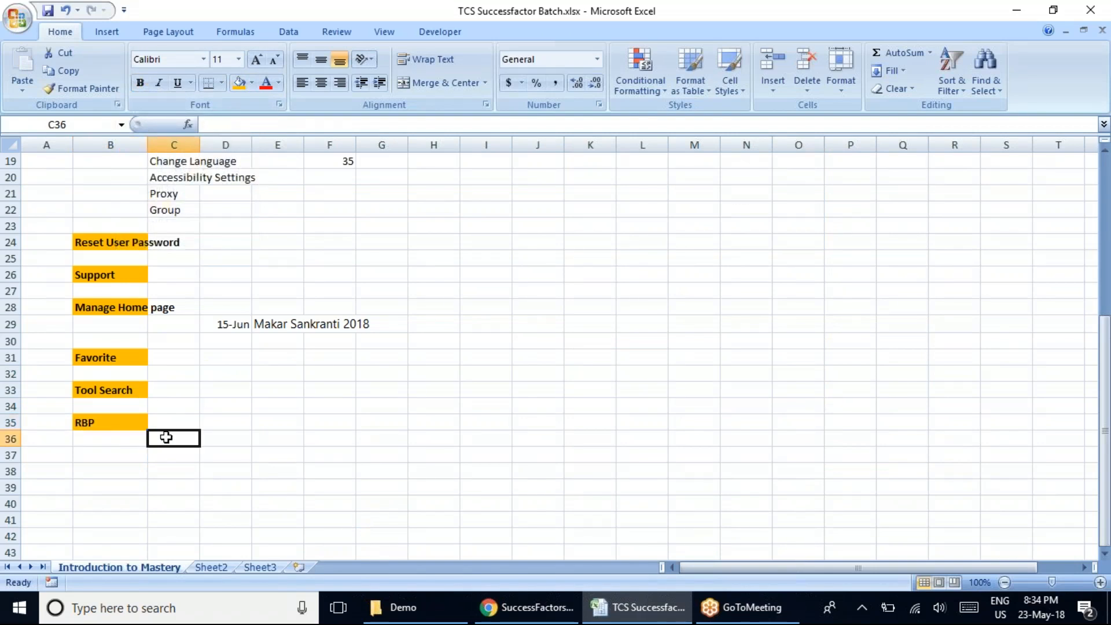
{"action": "type", "text": "Ro"}
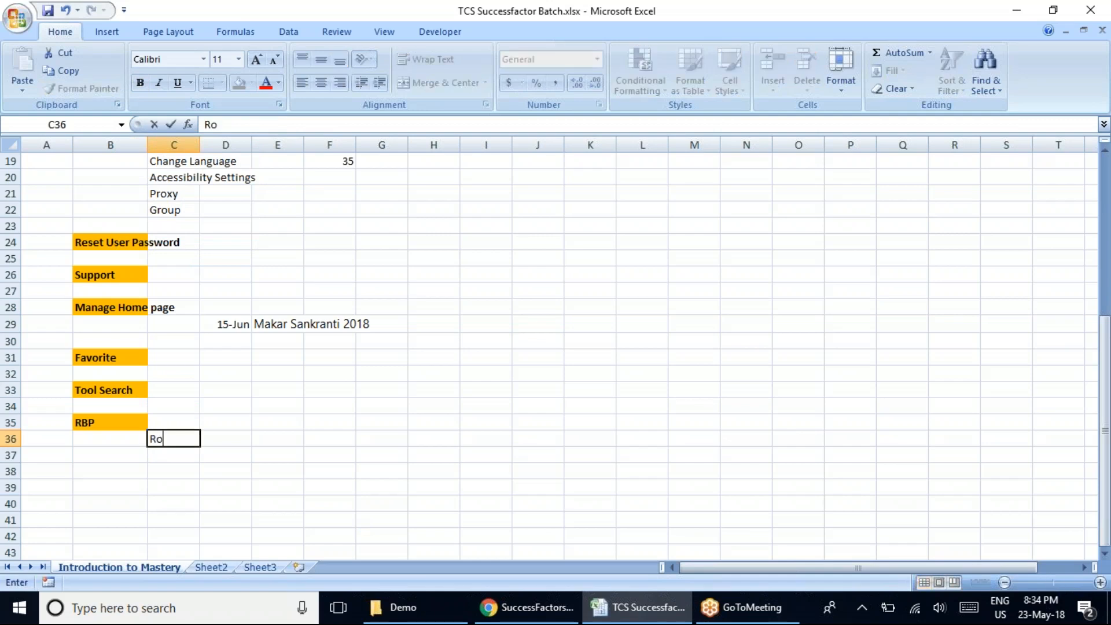
{"action": "type", "text": "le Based Permission"}
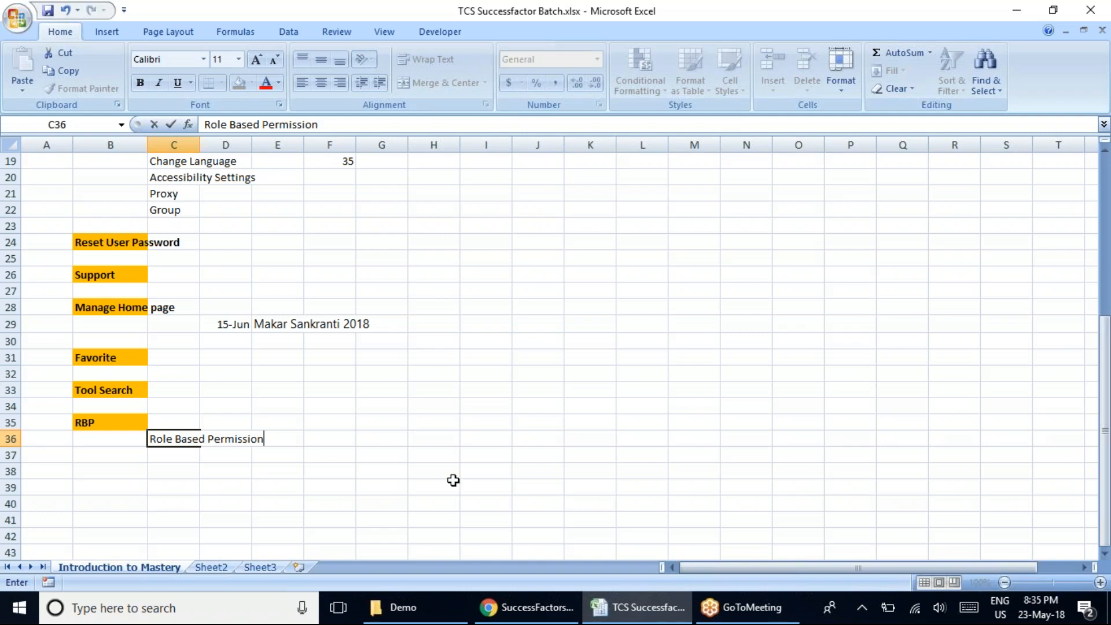
{"action": "left_click", "coordinate": [431, 434]}
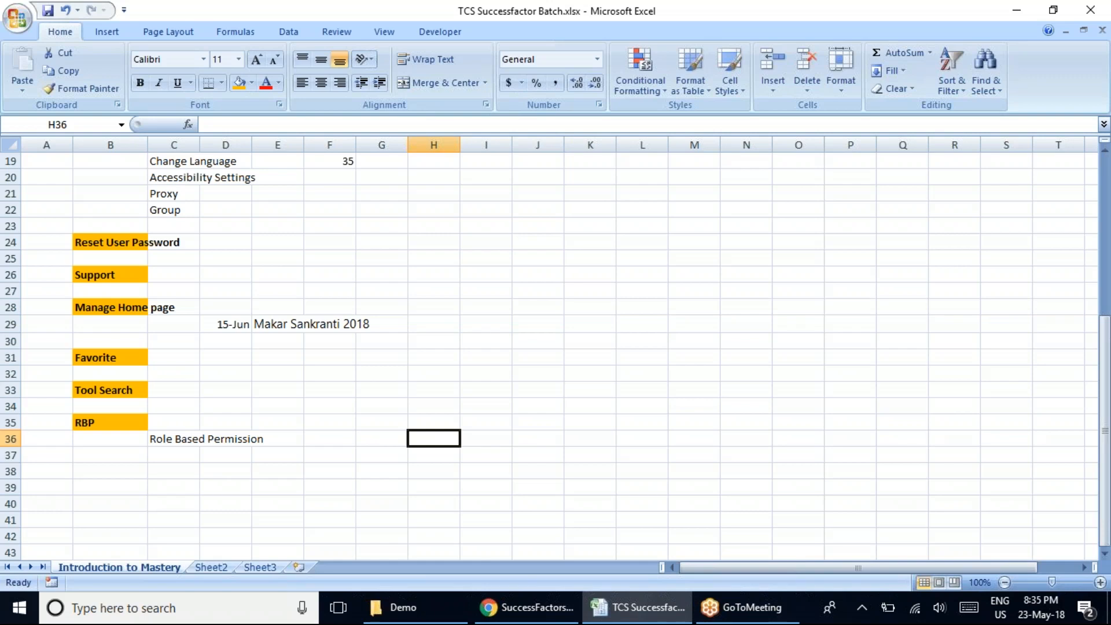
{"action": "type", "text": "Dec 200"}
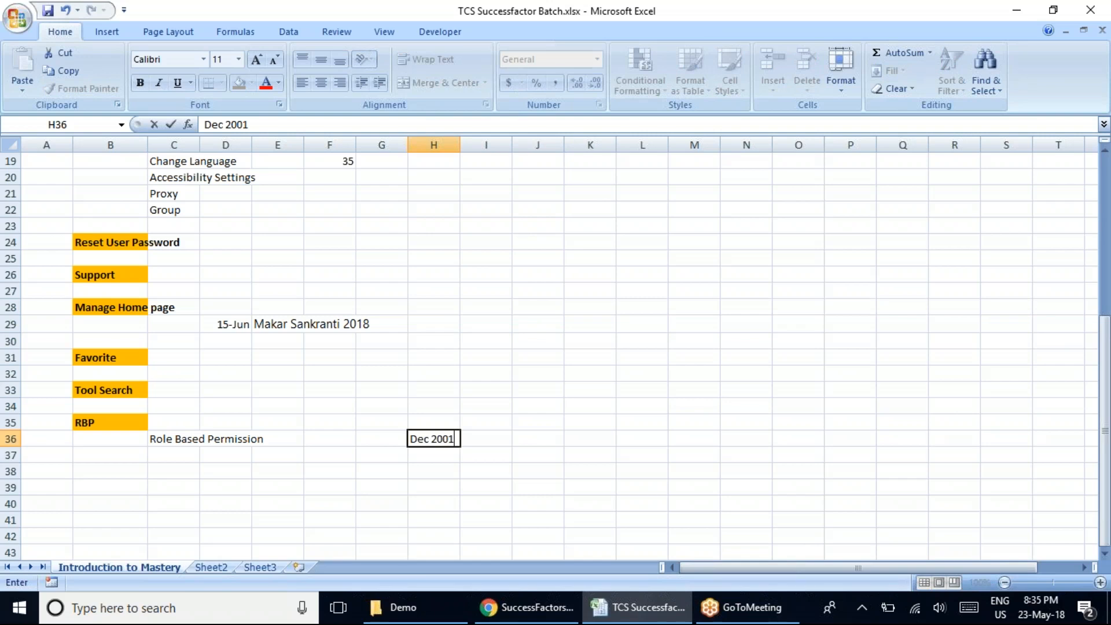
{"action": "key", "text": "BackSpace"}
{"action": "type", "text": "11"}
{"action": "key", "text": "Return"}
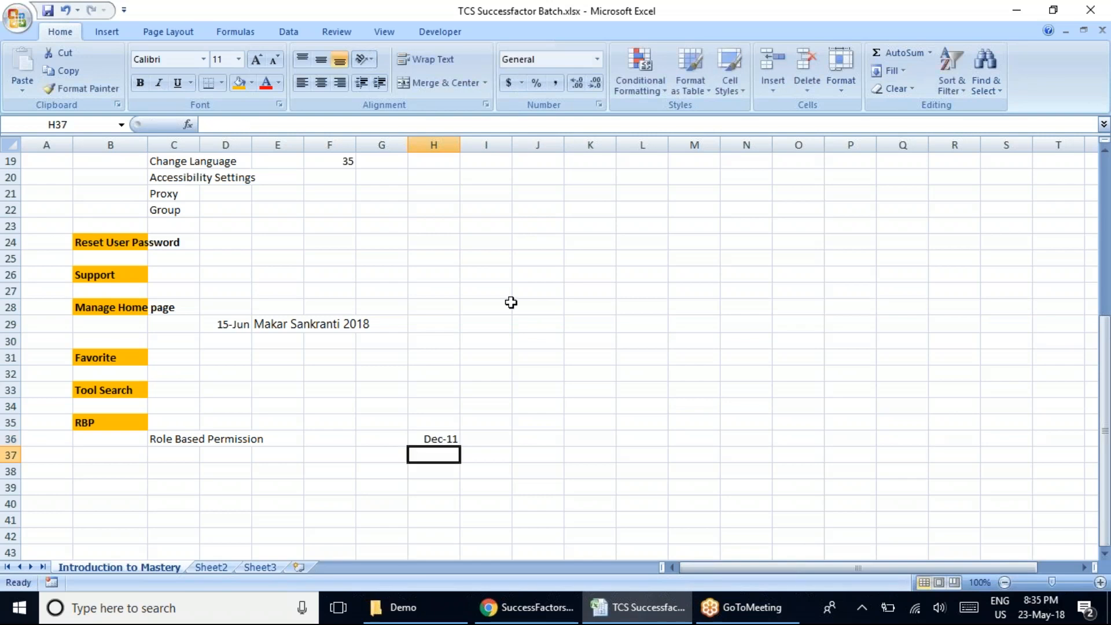
{"action": "type", "text": "Dec 2018"}
{"action": "key", "text": "Tab"}
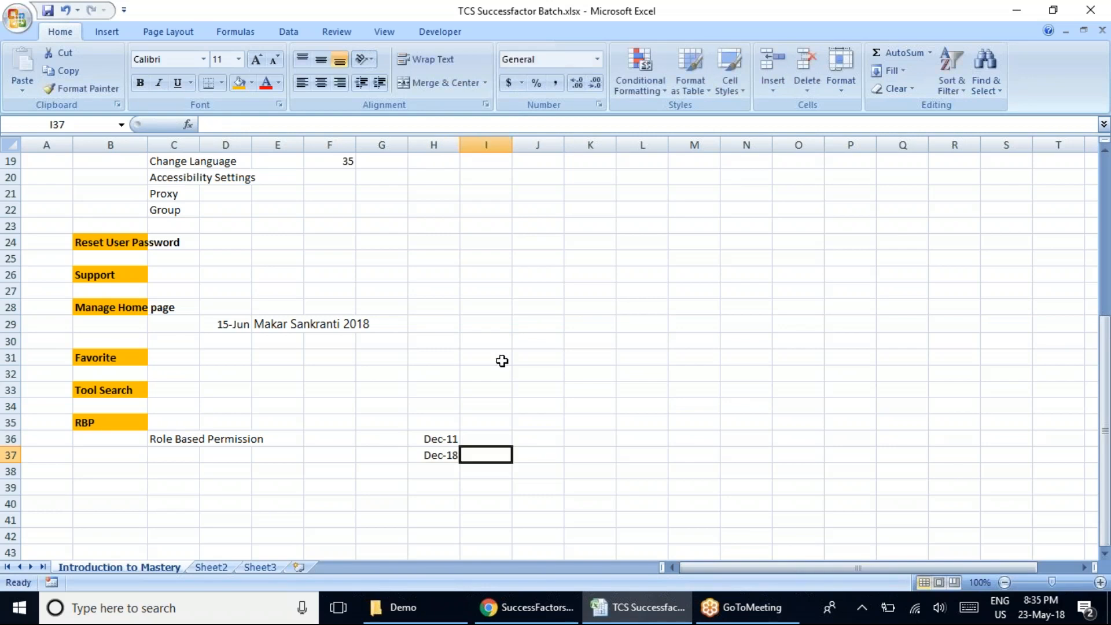
{"action": "left_click", "coordinate": [441, 439]}
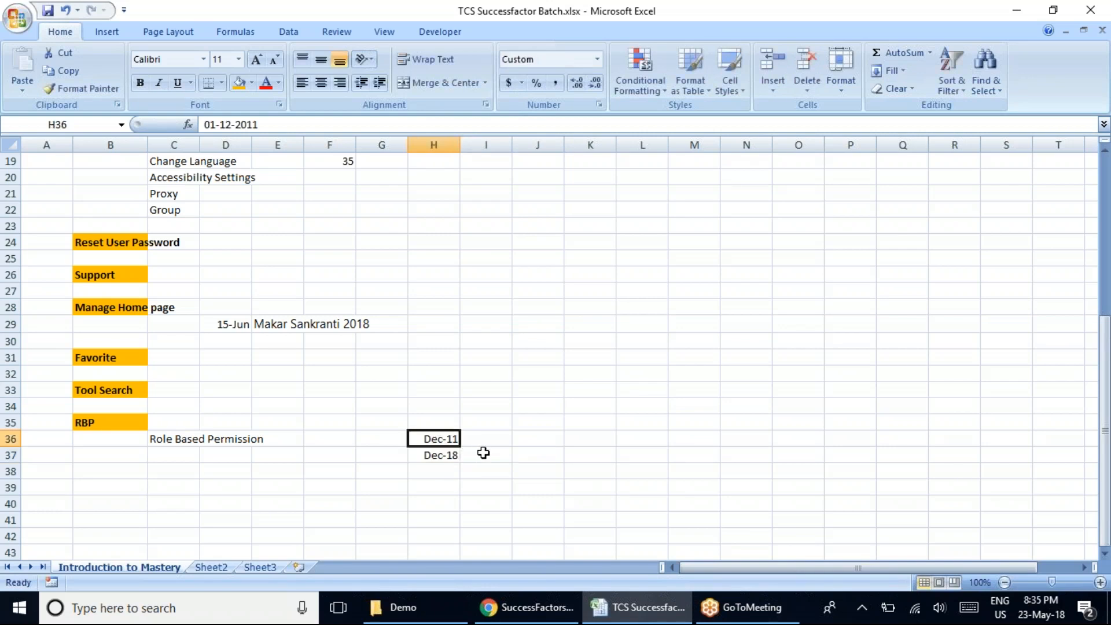
{"action": "key", "text": "Delete"}
{"action": "left_click", "coordinate": [434, 454]}
{"action": "key", "text": "Delete"}
Enter Dec and 2011 in cells I36 and J36, and Dec and 2013 in I37 and J37.
{"action": "left_click", "coordinate": [481, 440]}
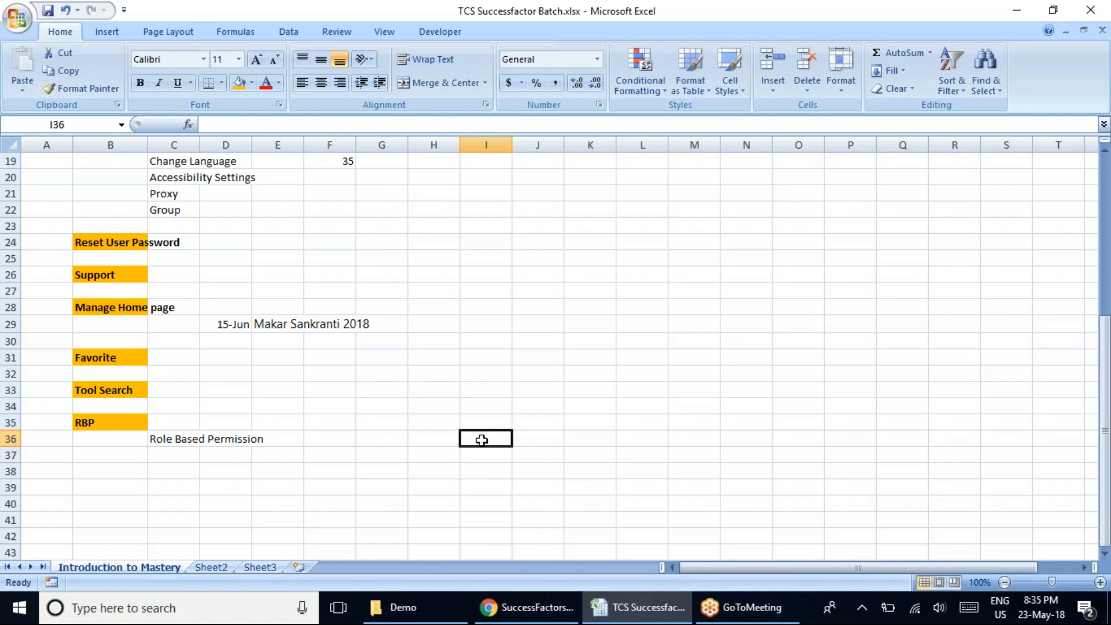
{"action": "type", "text": "Dec"}
{"action": "key", "text": "Tab"}
{"action": "type", "text": "201"}
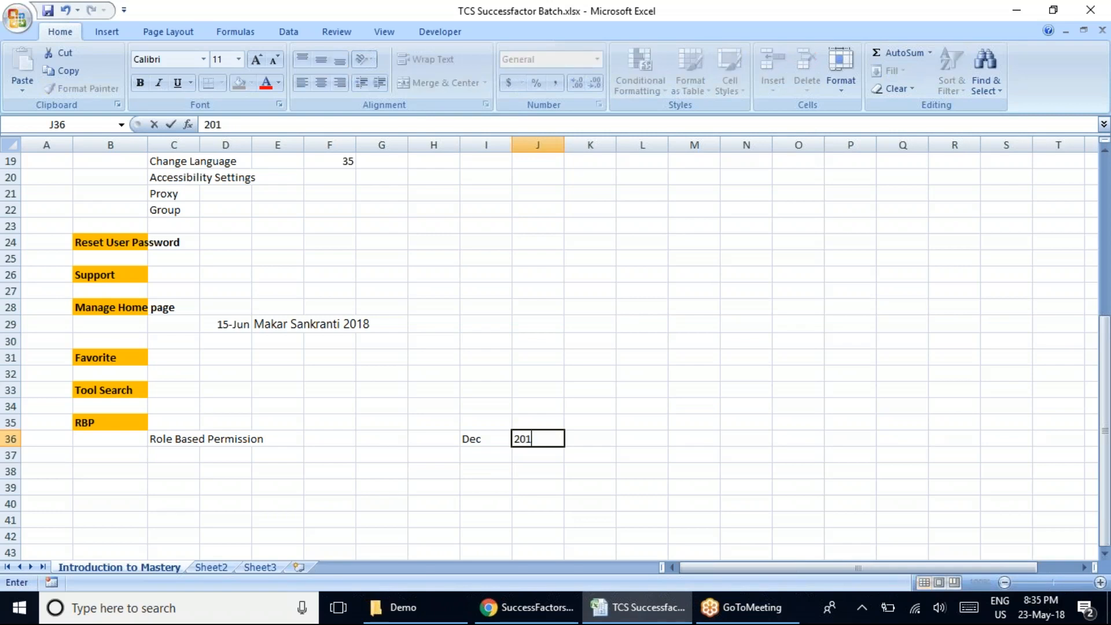
{"action": "type", "text": "1"}
{"action": "key", "text": "Return"}
{"action": "key", "text": "Left"}
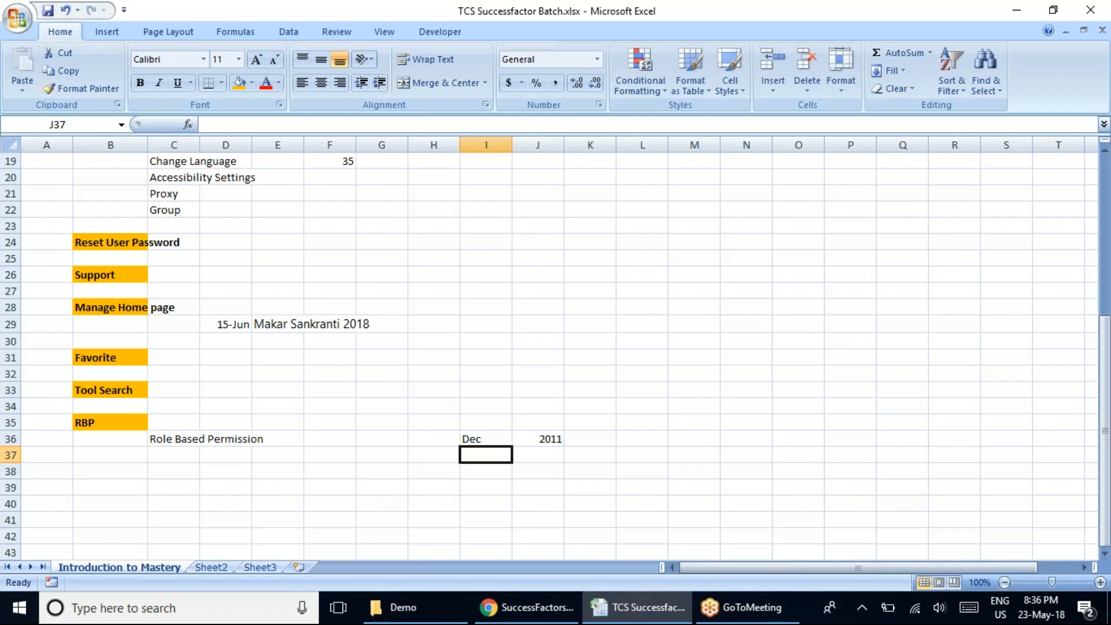
{"action": "type", "text": "Dec"}
{"action": "key", "text": "Tab"}
{"action": "type", "text": "2013"}
{"action": "key", "text": "Tab"}
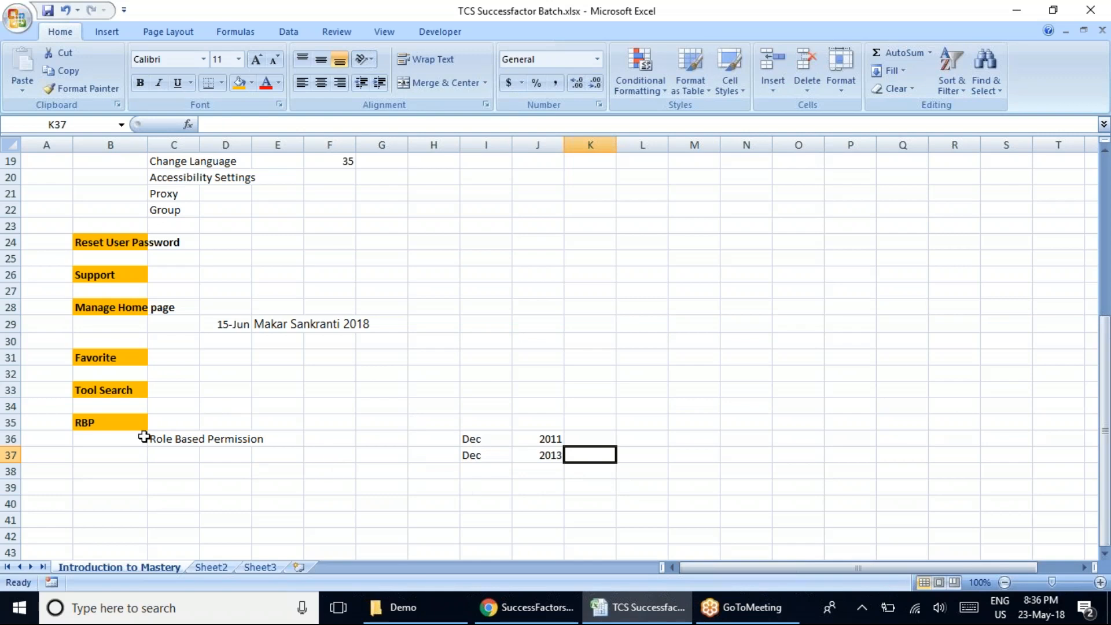
Review the RBP heading, the Role Based Permission entry and the Dec 2011 and Dec 2013 dates.
{"action": "left_click", "coordinate": [92, 423]}
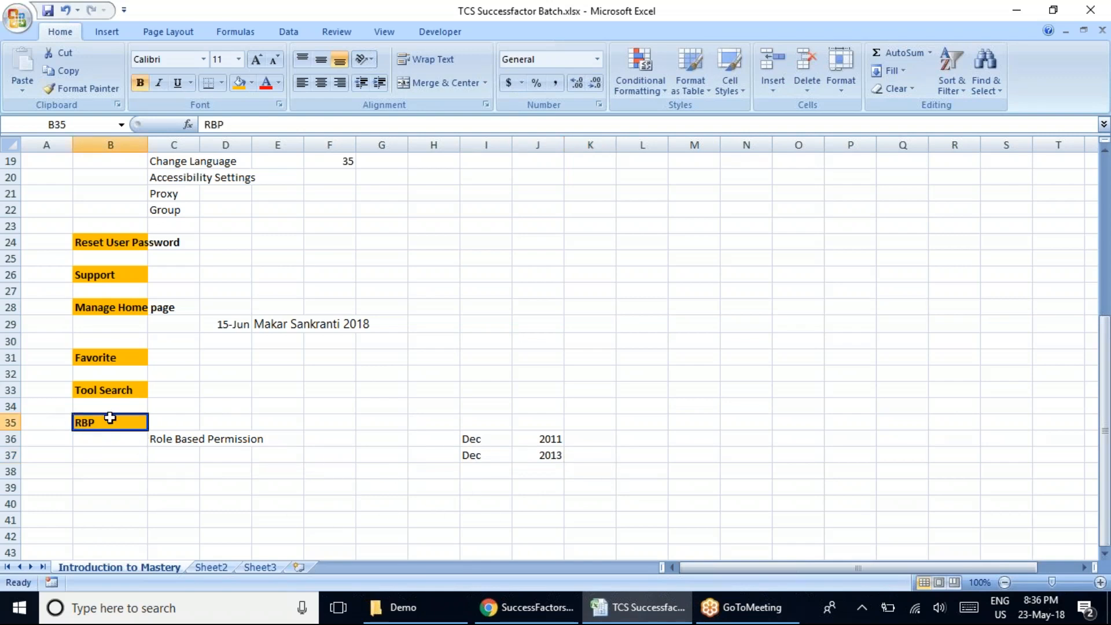
{"action": "left_click", "coordinate": [177, 439]}
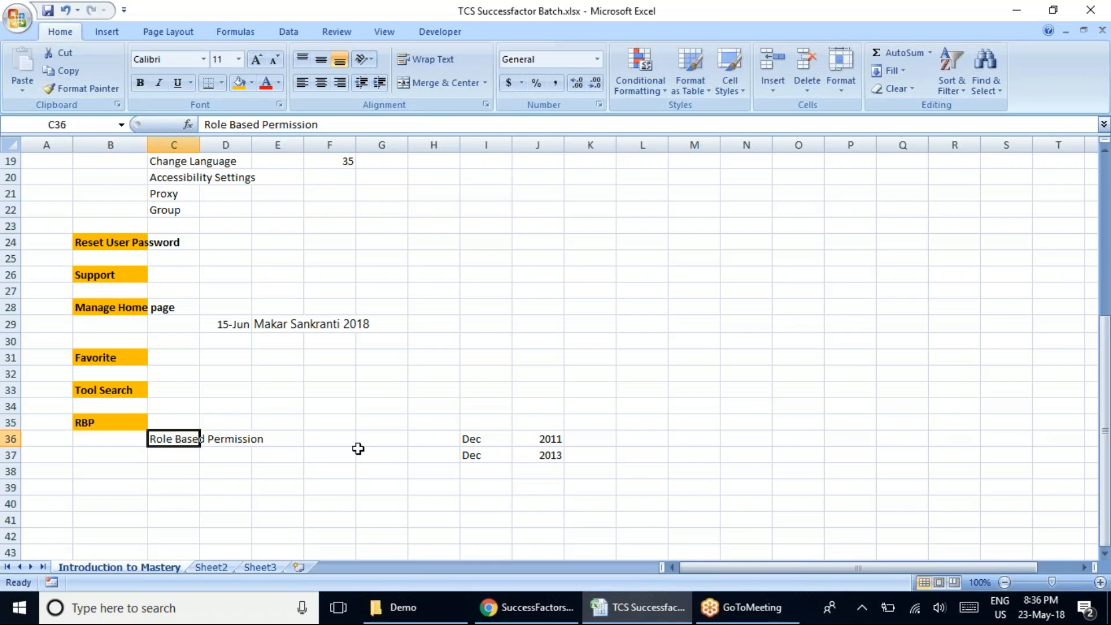
{"action": "left_click", "coordinate": [486, 455]}
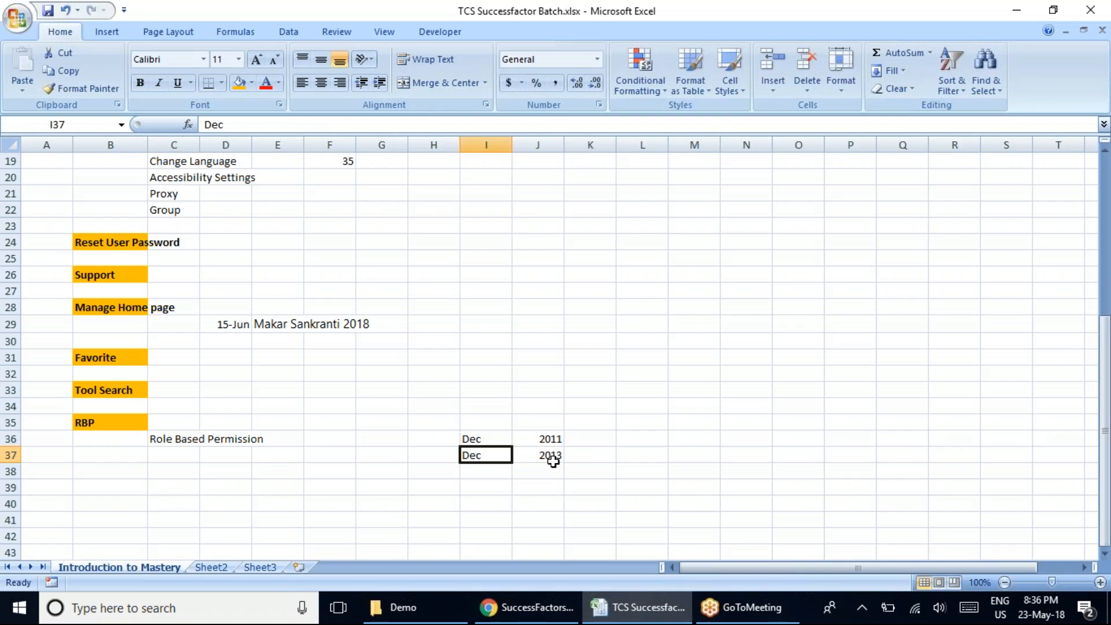
{"action": "left_click", "coordinate": [96, 421]}
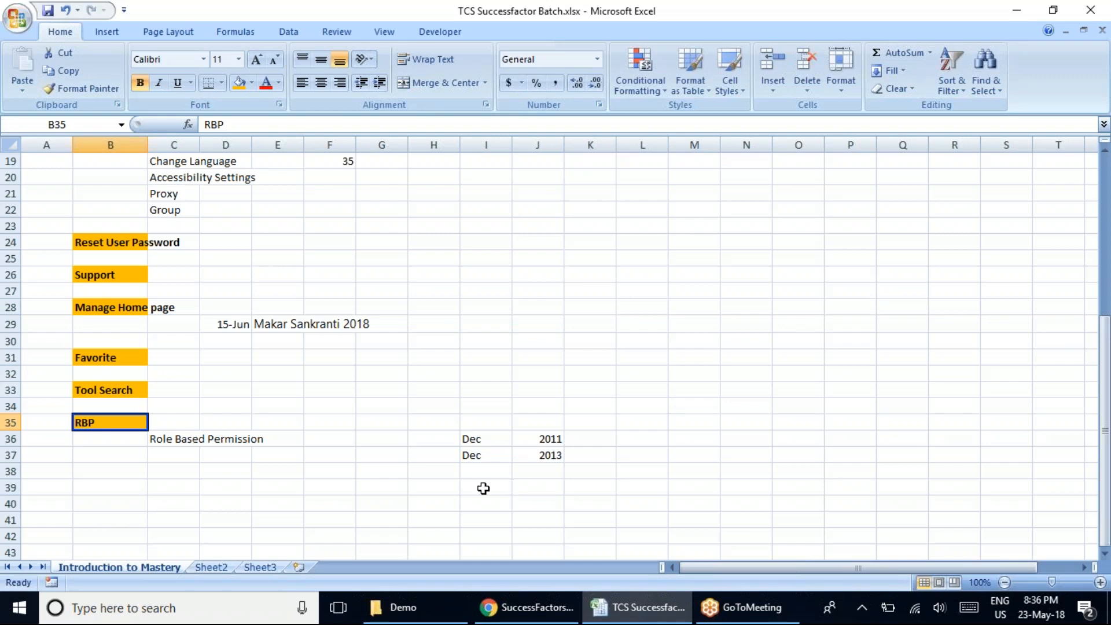
{"action": "left_click", "coordinate": [443, 438]}
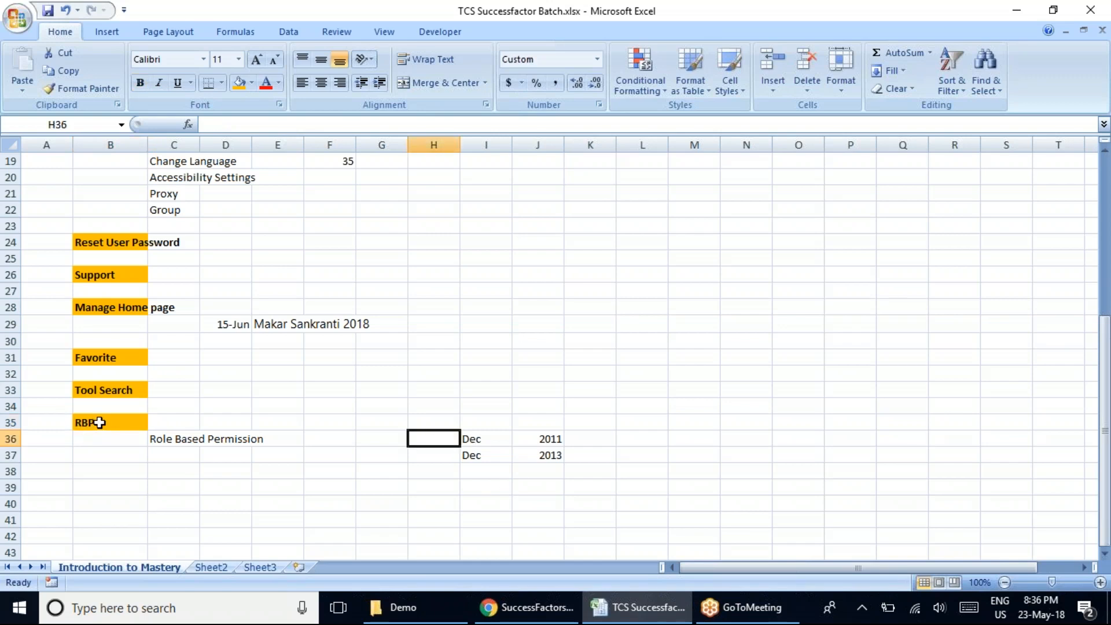
{"action": "left_click", "coordinate": [110, 422]}
{"action": "left_click_drag", "start_coordinate": [171, 439], "coordinate": [531, 456]}
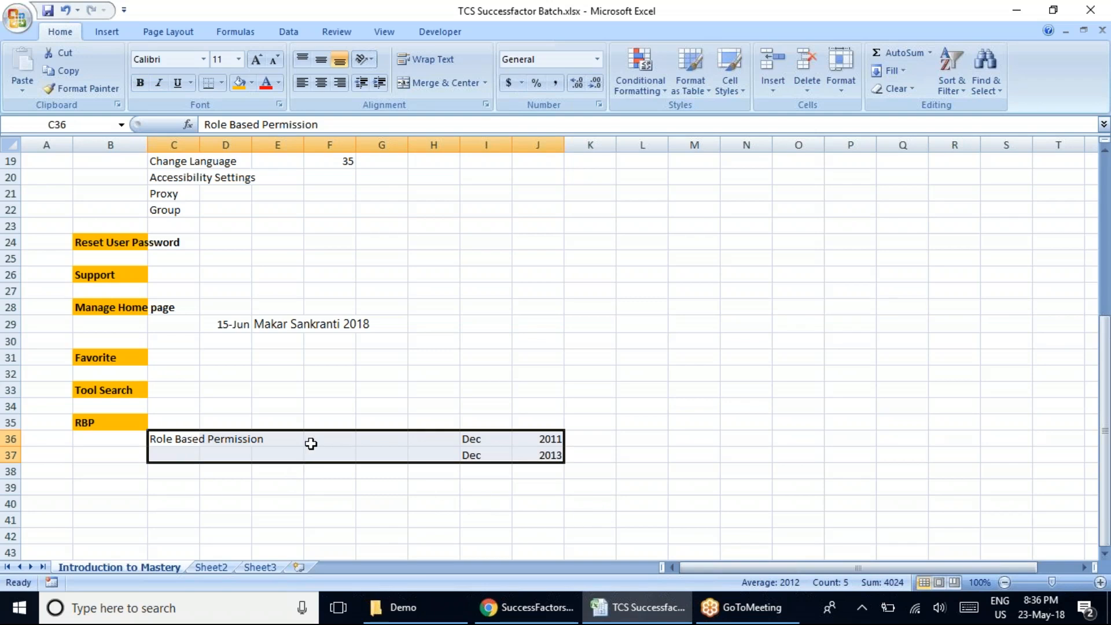
{"action": "left_click", "coordinate": [499, 486]}
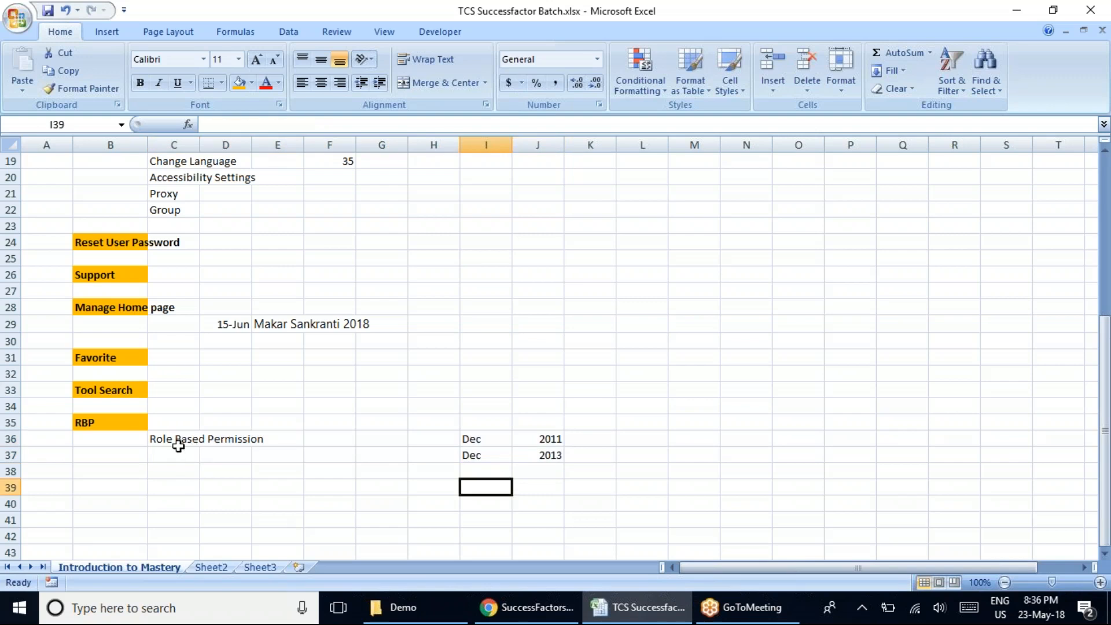
{"action": "left_click", "coordinate": [166, 441]}
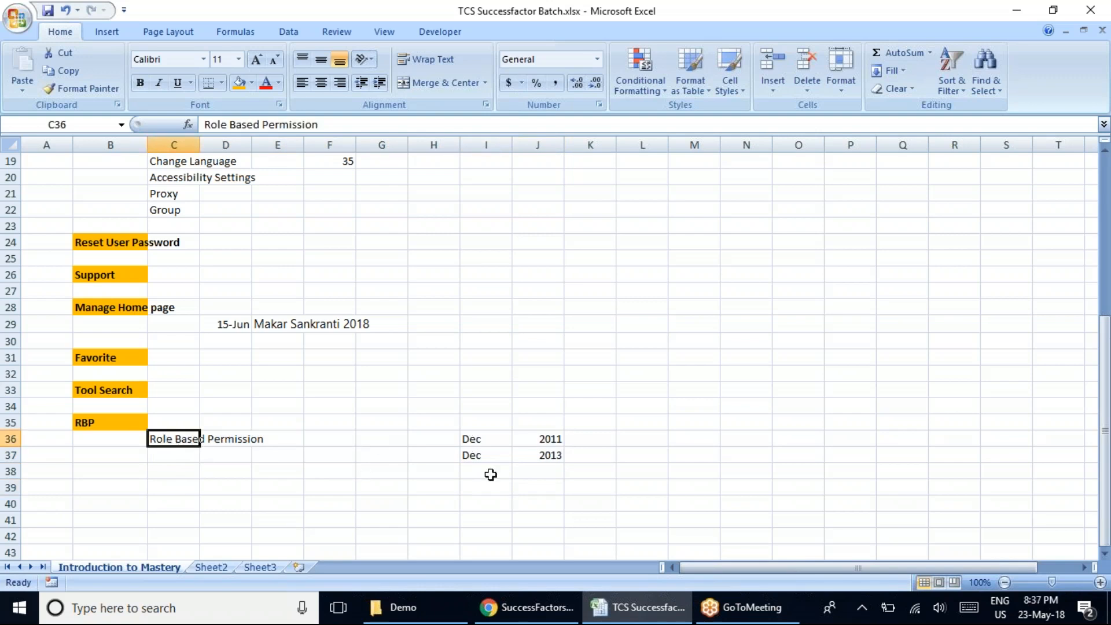
Switch to Chrome, show the Set User Permissions options under Manage Employees, and return to the Excel workbook.
{"action": "left_click", "coordinate": [529, 606]}
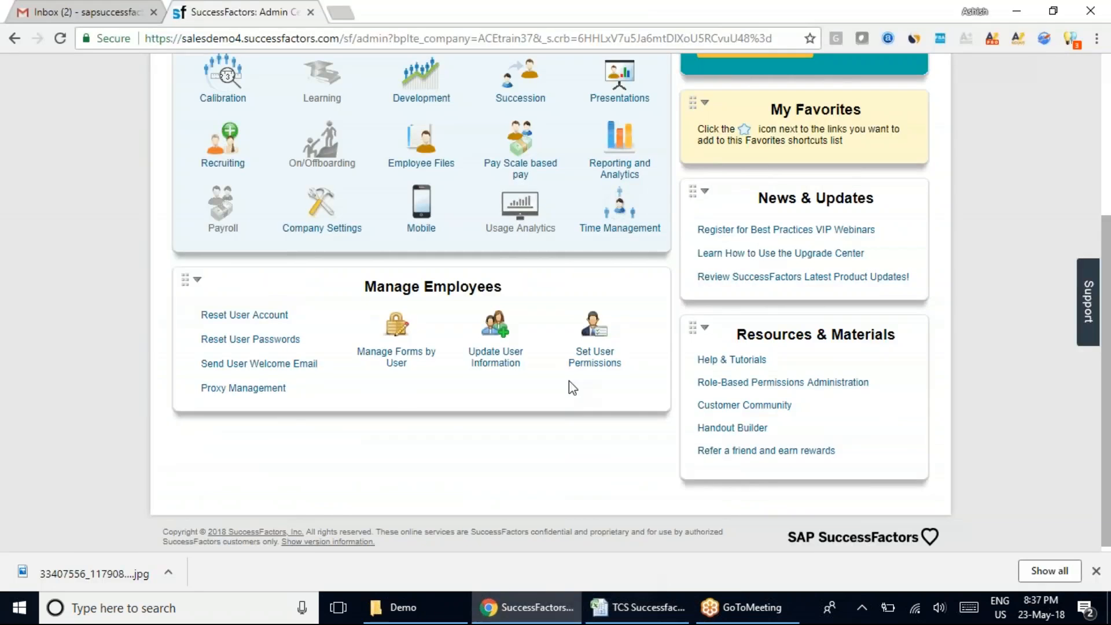
{"action": "left_click", "coordinate": [602, 335]}
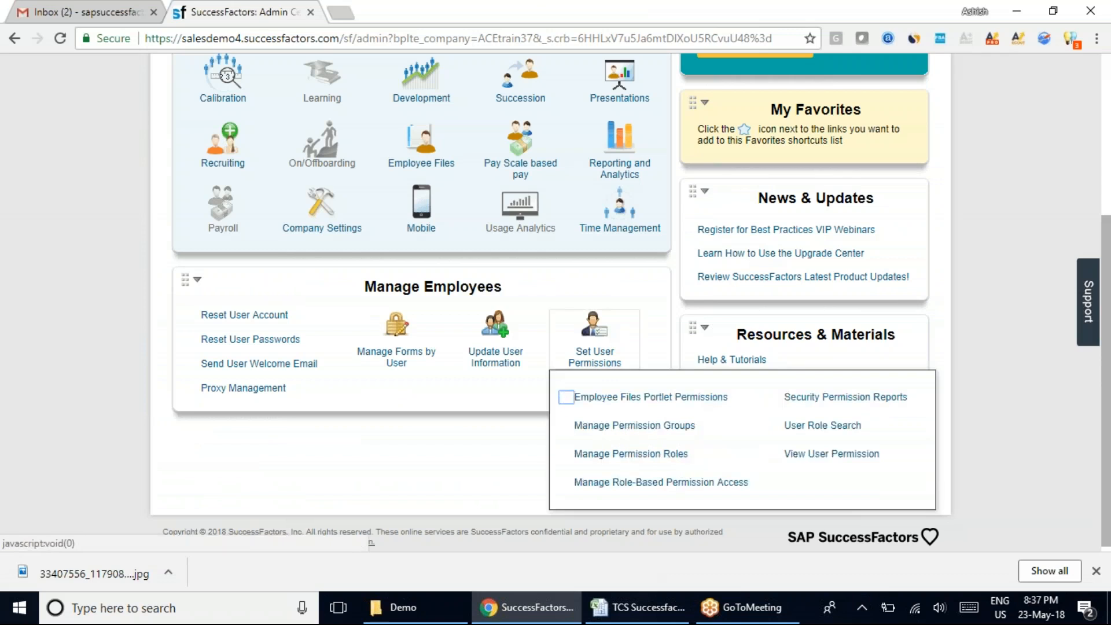
{"action": "left_click", "coordinate": [637, 606]}
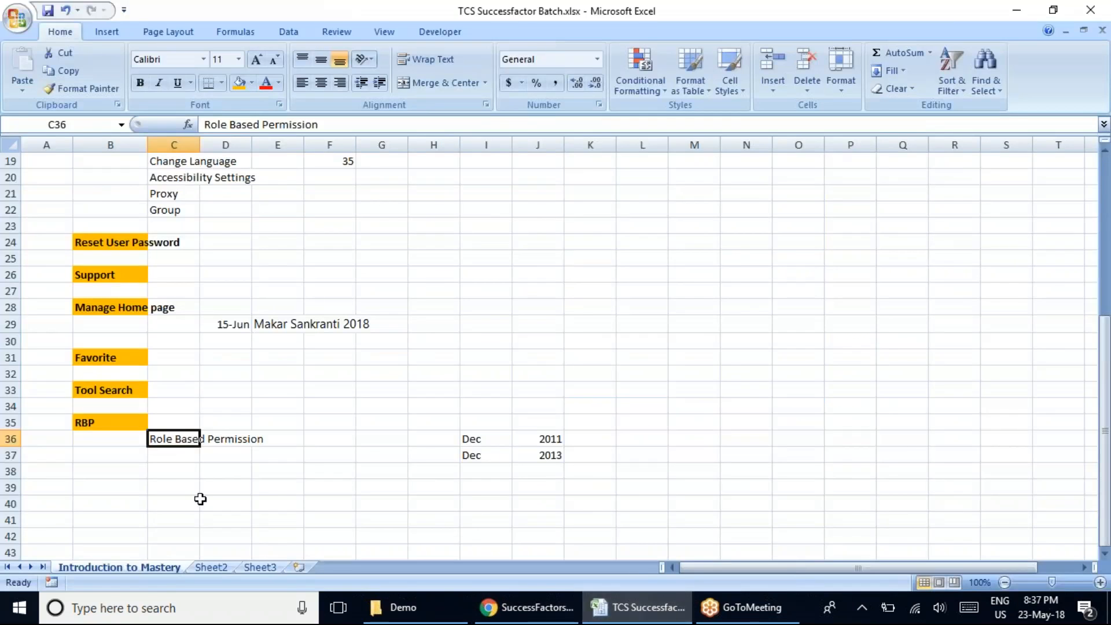
Enter "Manage Permission roup" in cell C39 below the Role Based Permission entry.
{"action": "left_click", "coordinate": [177, 484]}
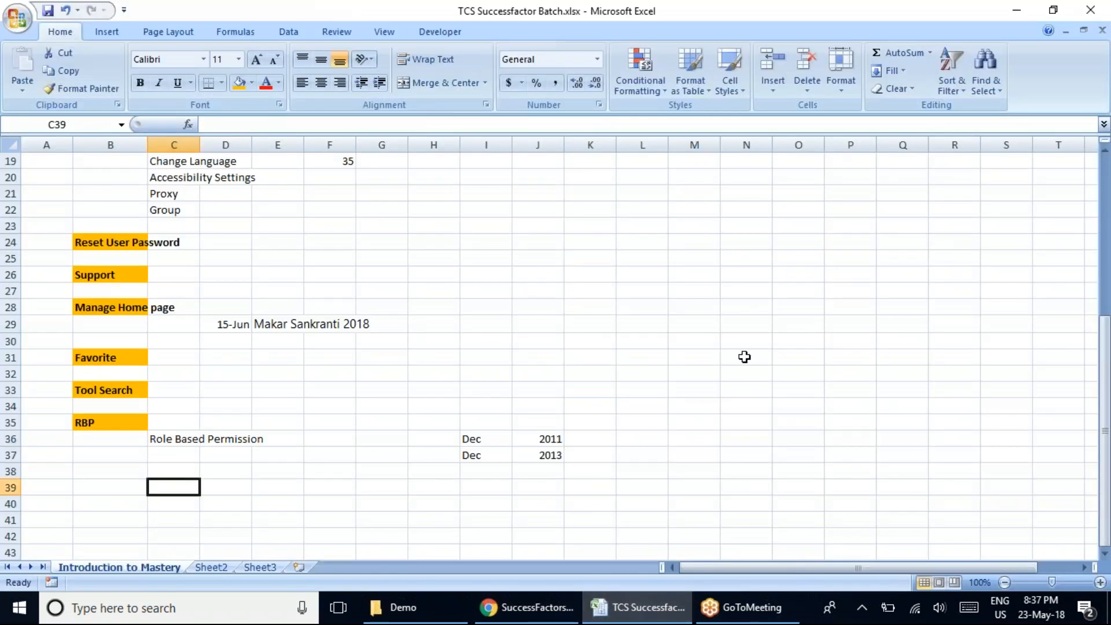
{"action": "type", "text": "Manage Permission roup"}
{"action": "key", "text": "Return"}
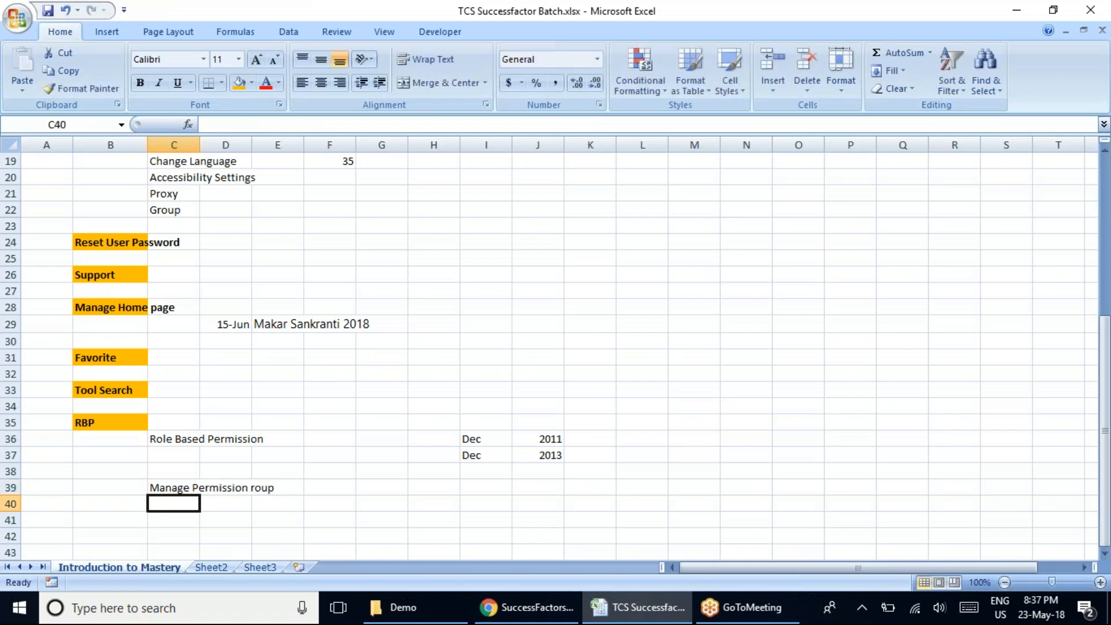
Enter "Manage Permission Role" in cell C40 and reselect cell C39 above it.
{"action": "type", "text": "Manage Permissio"}
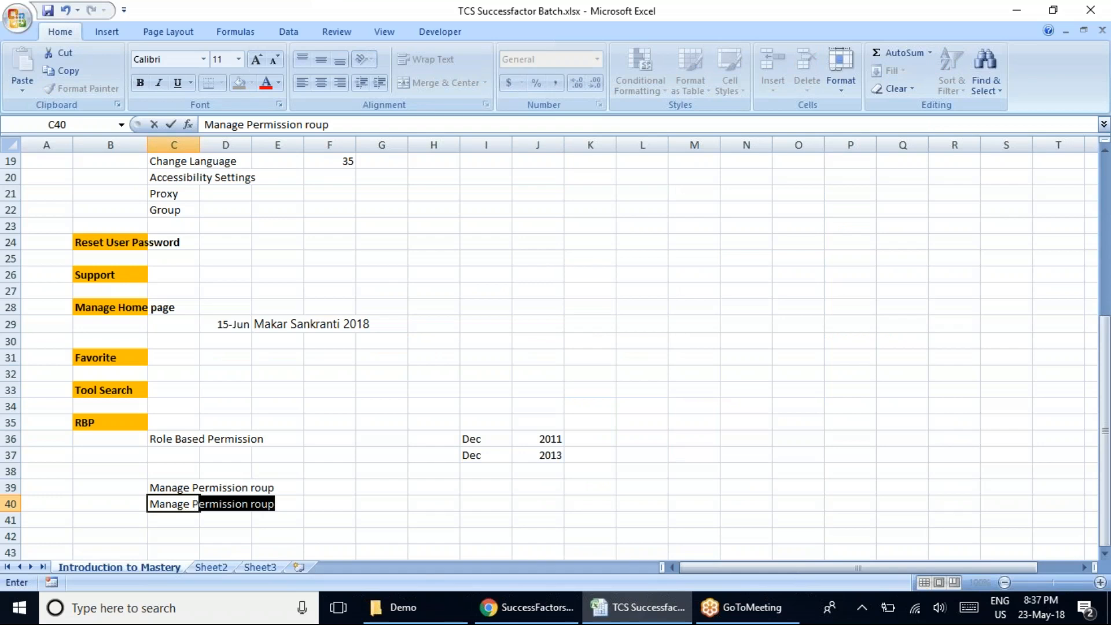
{"action": "type", "text": "n "}
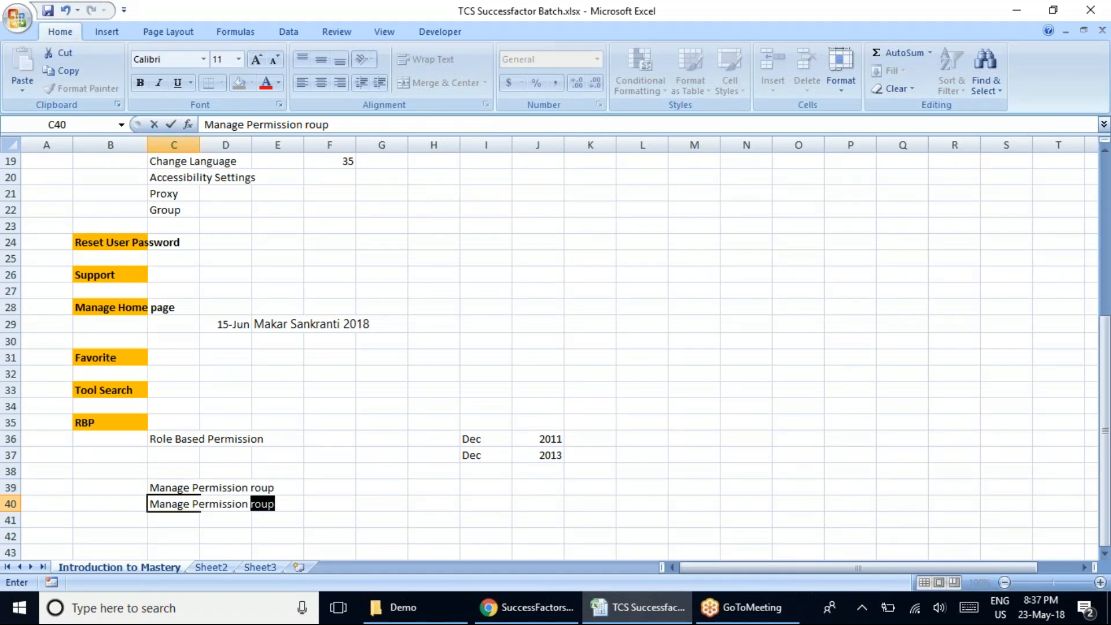
{"action": "type", "text": "Role"}
{"action": "left_click", "coordinate": [177, 489]}
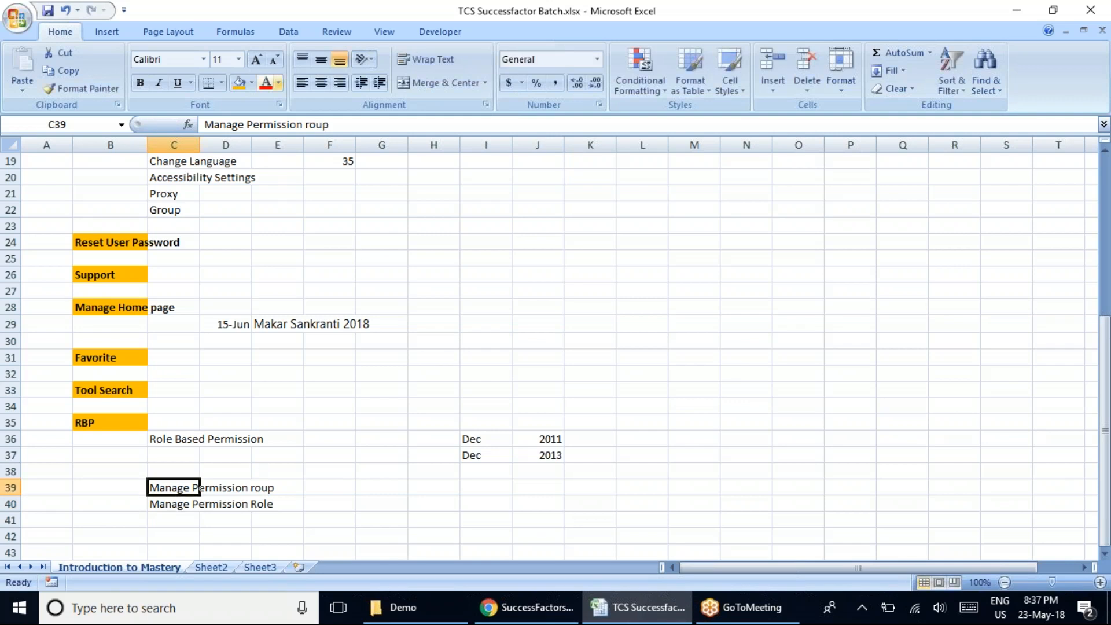
Correct the text in cell C39 to "Manage Permission Group".
{"action": "left_click", "coordinate": [315, 124]}
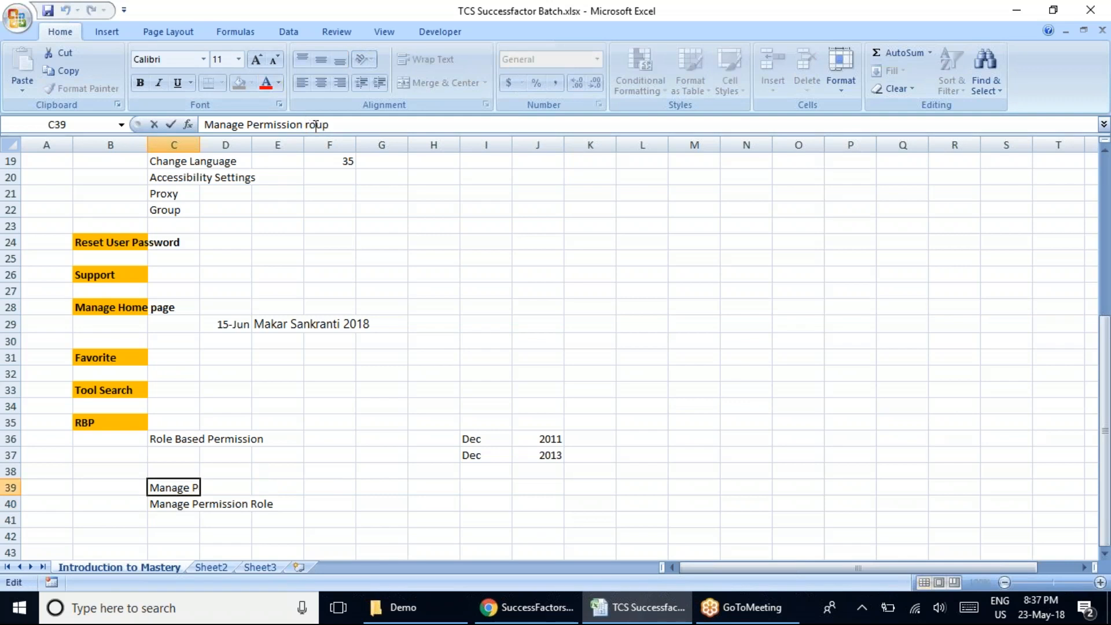
{"action": "type", "text": "G"}
{"action": "left_click", "coordinate": [694, 273]}
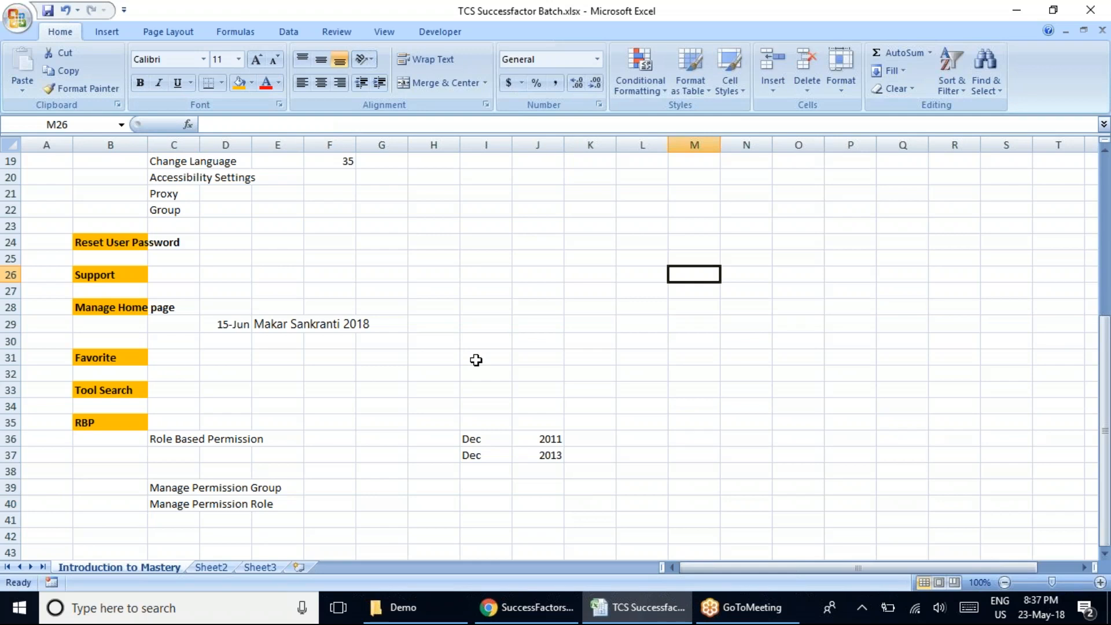
Enter "S" in cell G41 and a person's first name in cell H41 beside it.
{"action": "scroll", "coordinate": [449, 417], "scroll_direction": "down", "scroll_amount": 4}
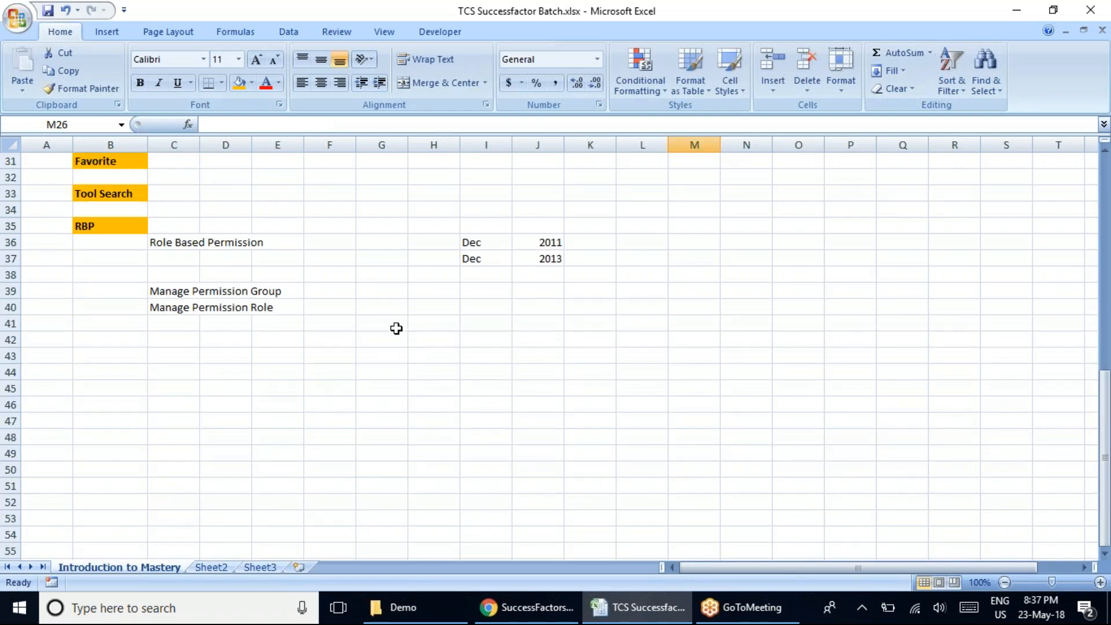
{"action": "left_click", "coordinate": [359, 322]}
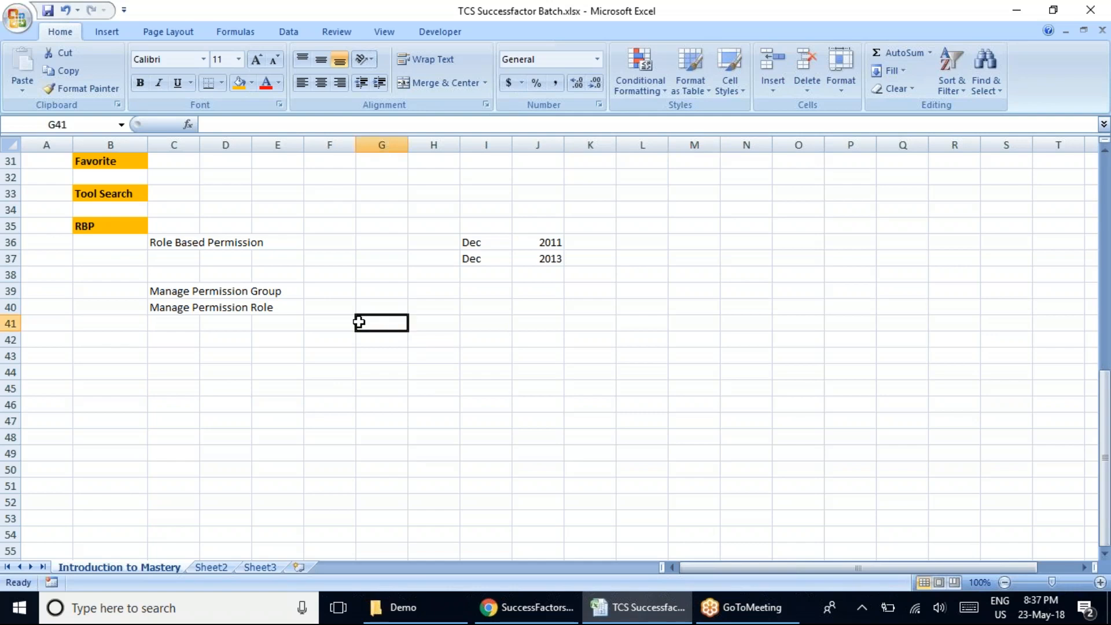
{"action": "type", "text": "S"}
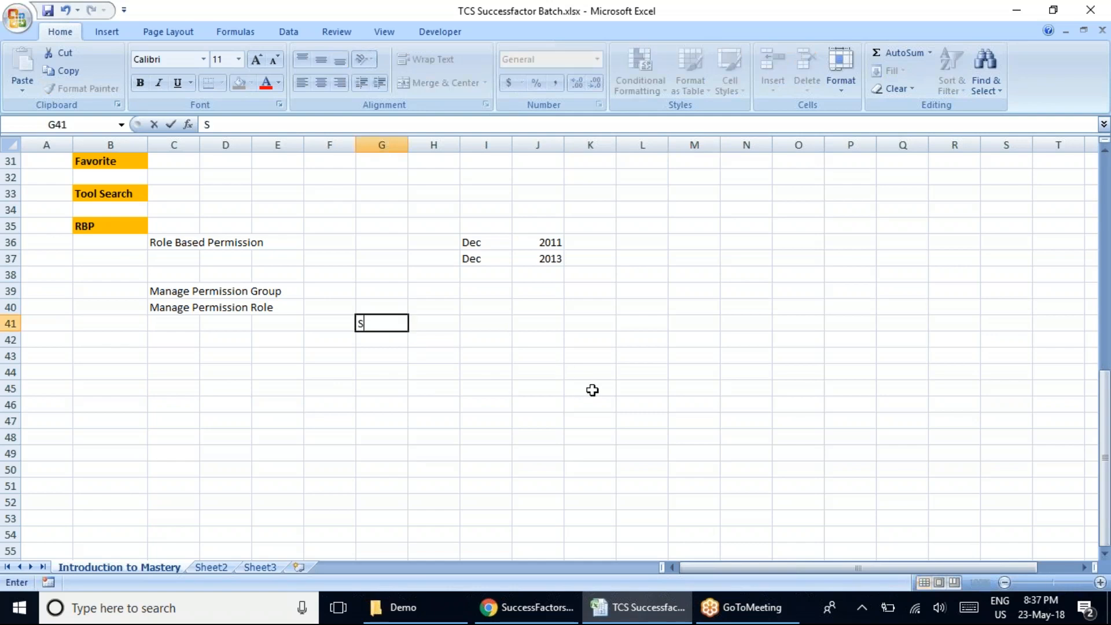
{"action": "key", "text": "Tab"}
{"action": "type", "text": "S"}
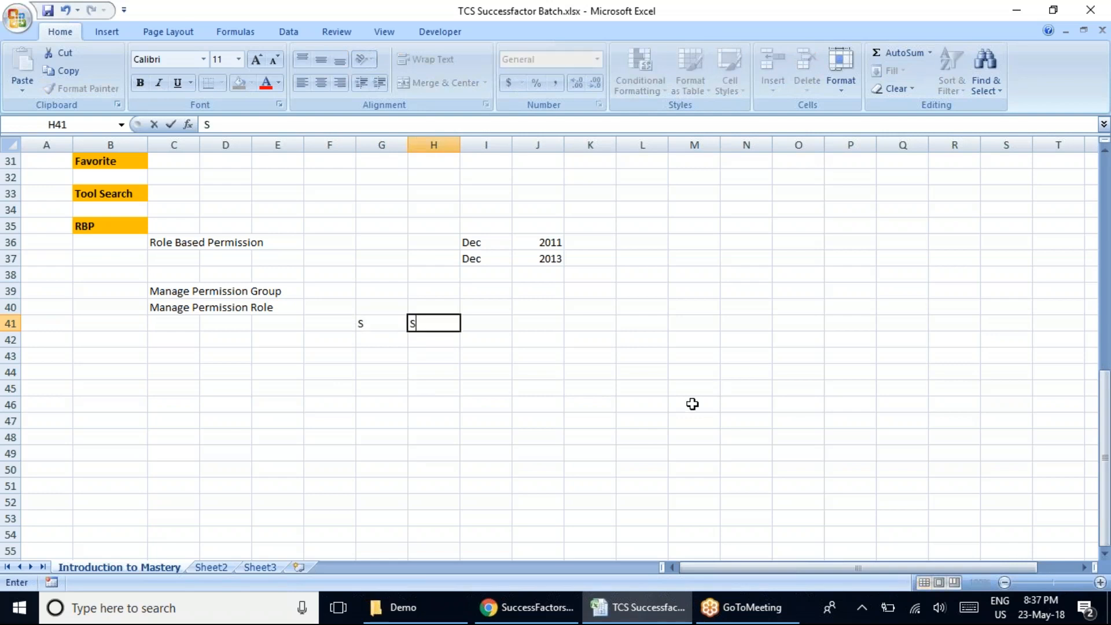
{"action": "type", "text": "iva"}
{"action": "key", "text": "Left"}
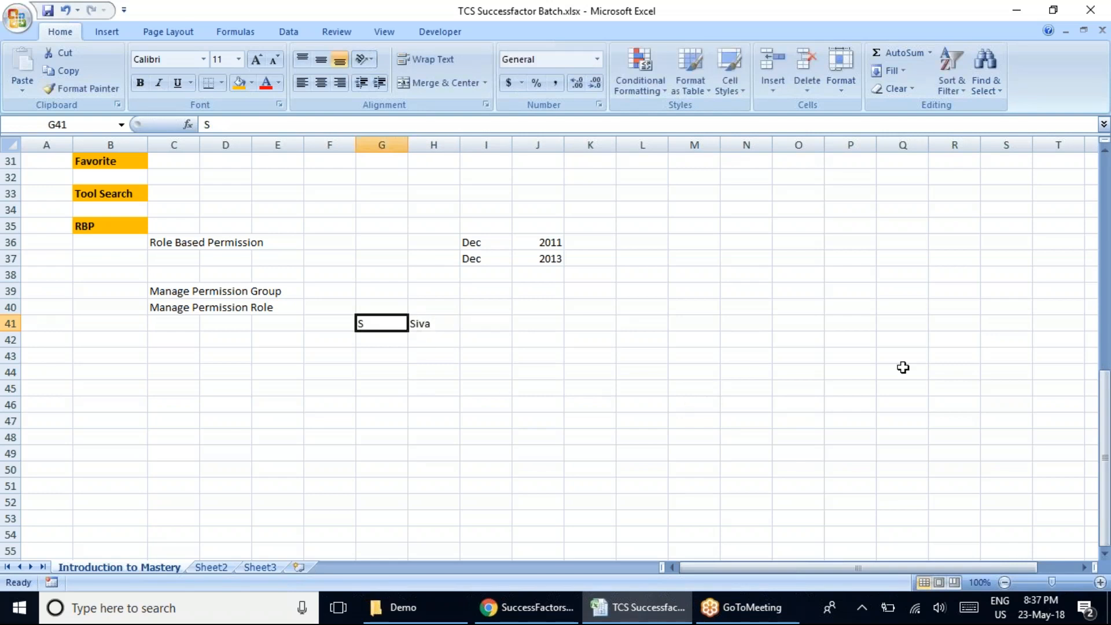
{"action": "left_click", "coordinate": [1090, 156]}
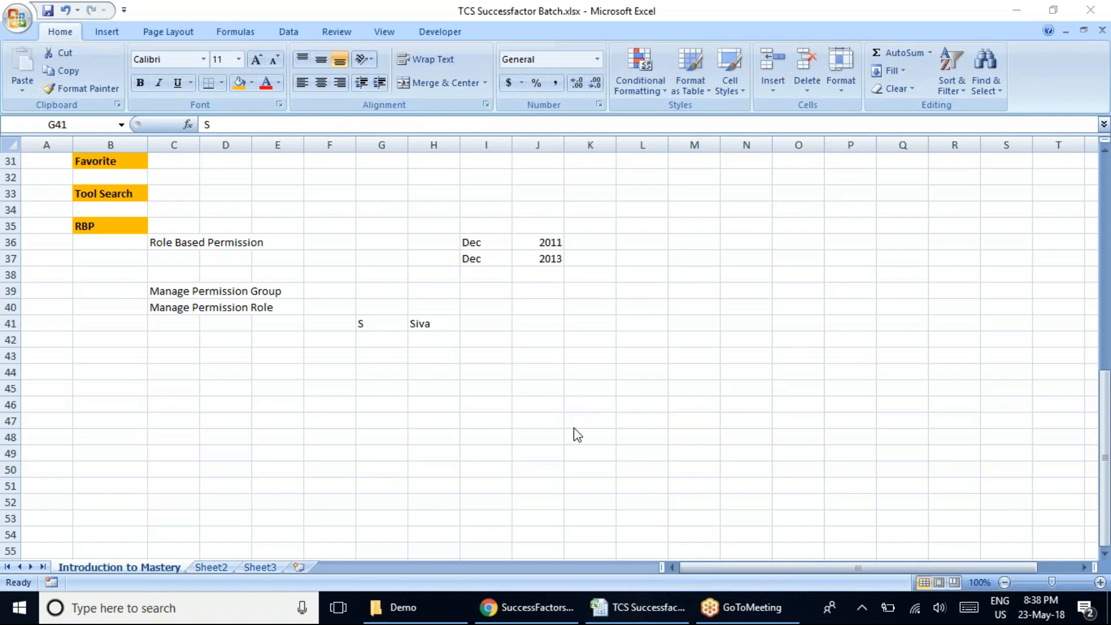
Enter "K" in cell I41 as the third heading of the row.
{"action": "left_click", "coordinate": [474, 324]}
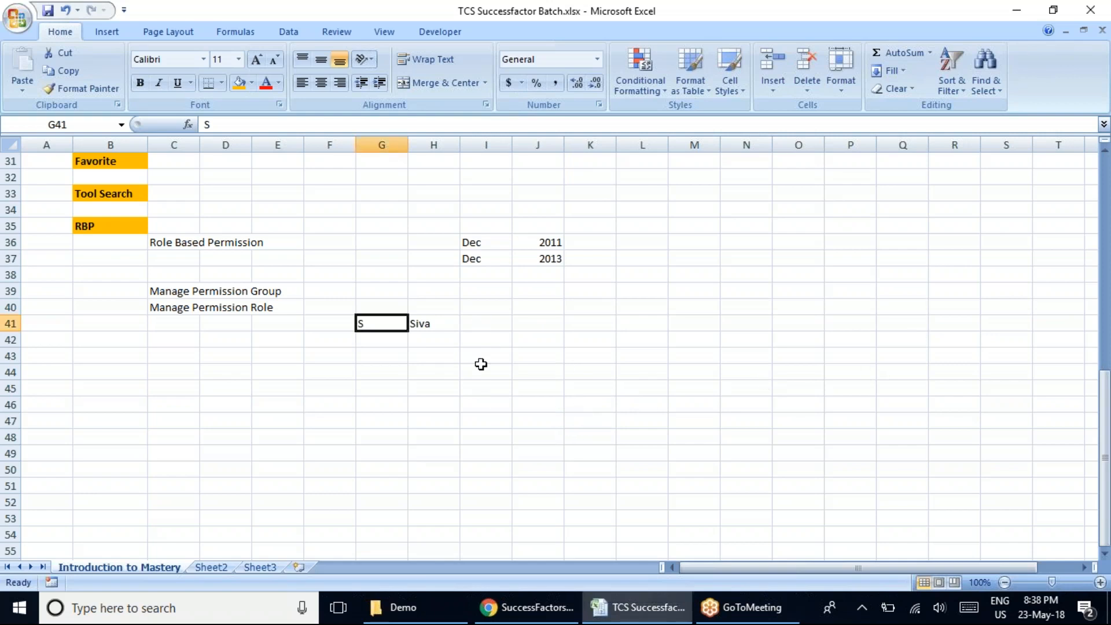
{"action": "left_click", "coordinate": [486, 327]}
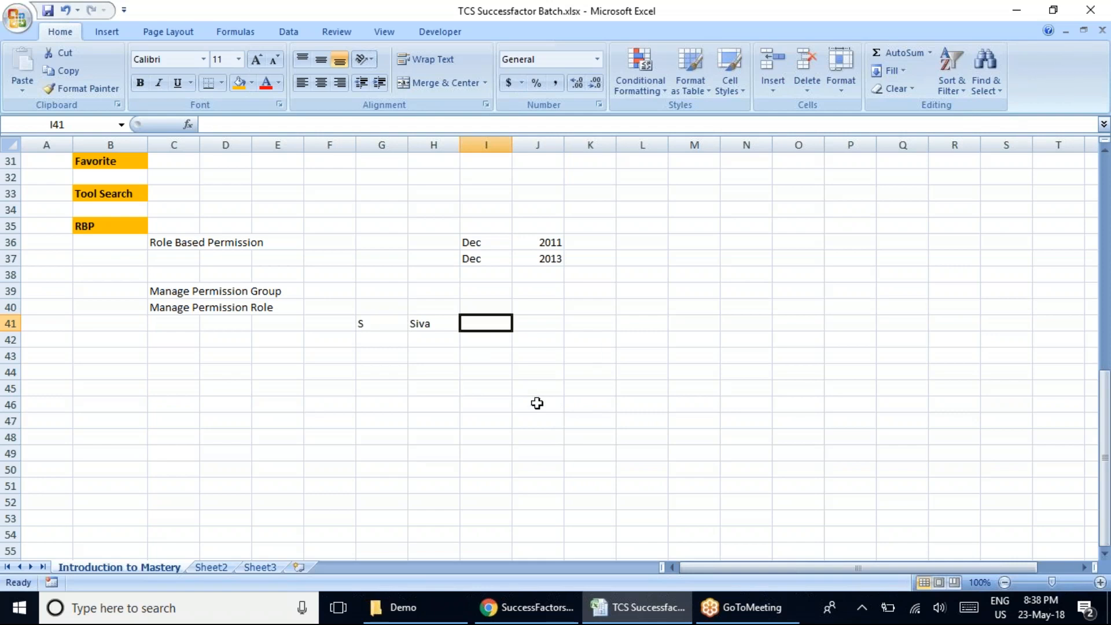
{"action": "type", "text": "K"}
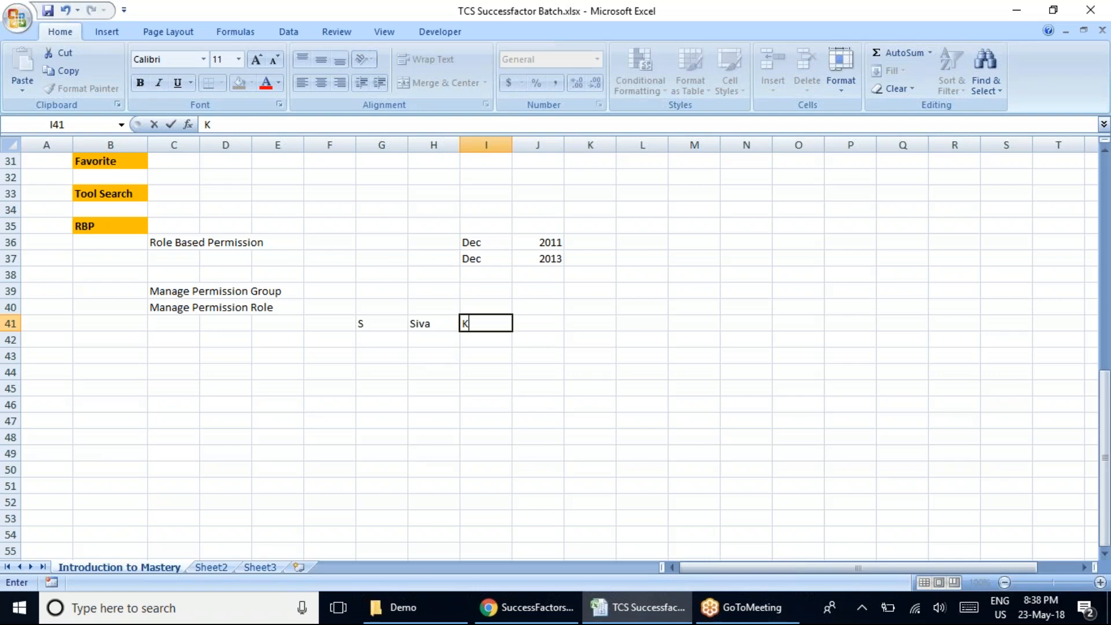
{"action": "left_click", "coordinate": [516, 421]}
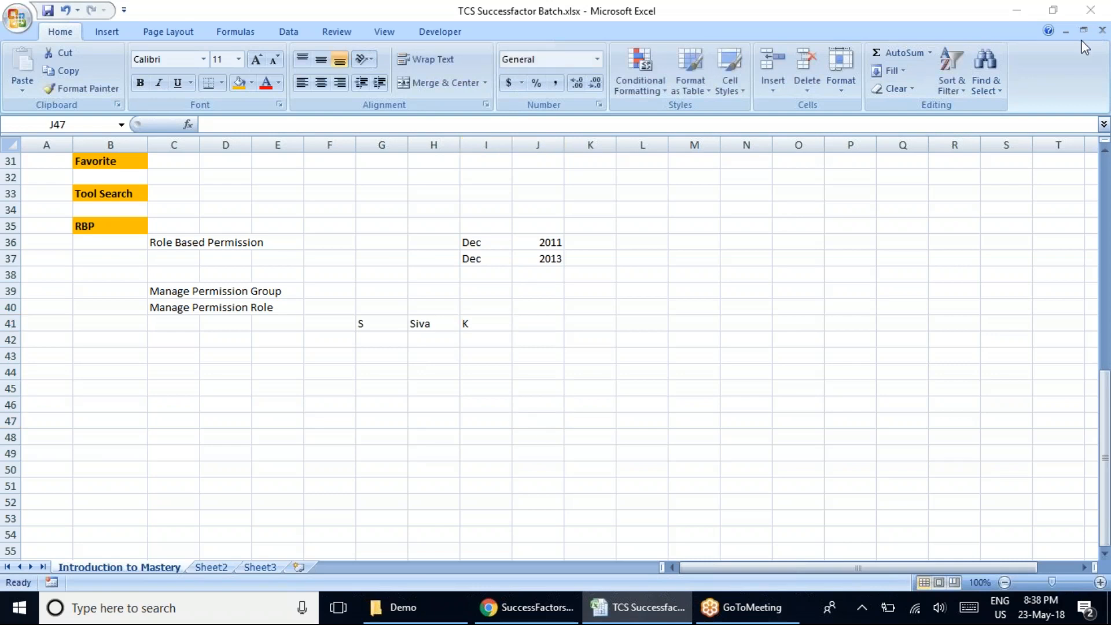
Enter the row labels "CM", "EC" and "PM" in cells F42 to F44.
{"action": "left_click", "coordinate": [316, 340]}
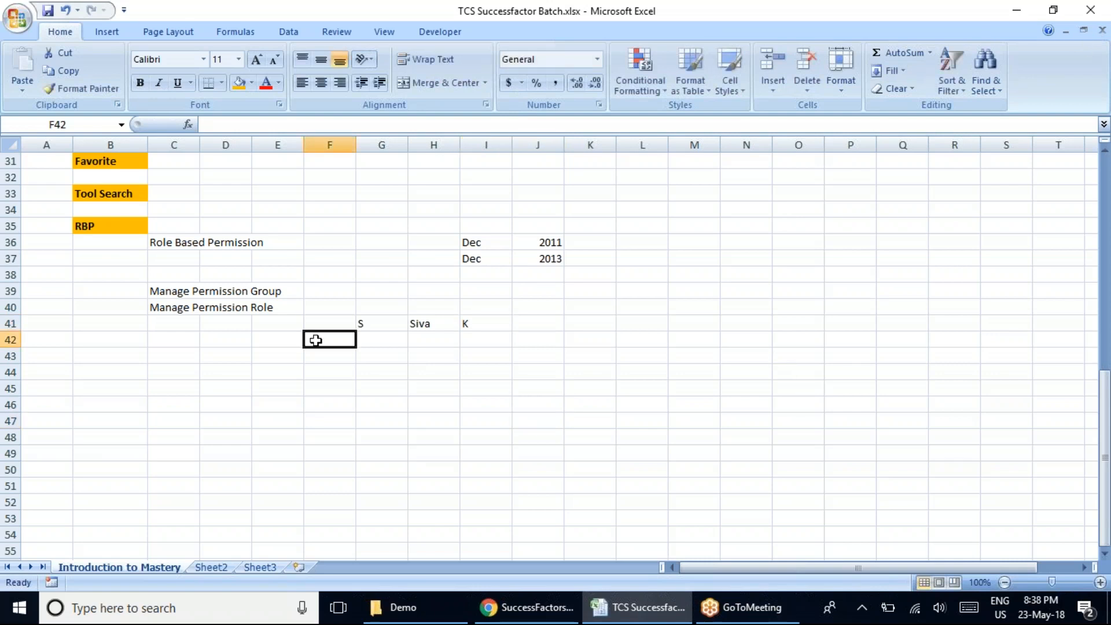
{"action": "type", "text": "CM"}
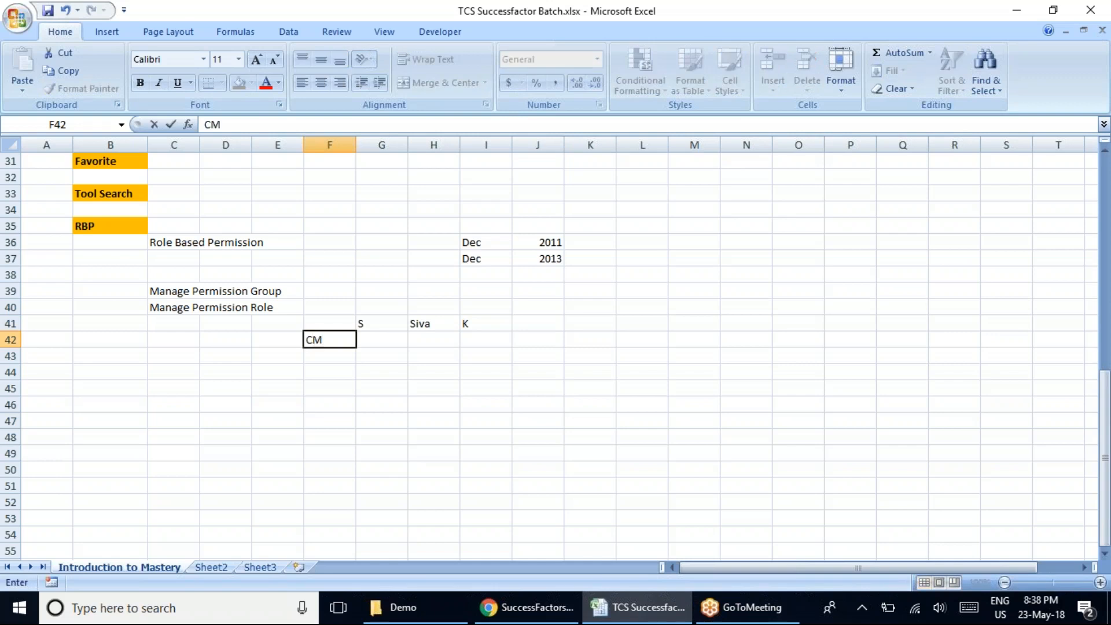
{"action": "key", "text": "Return"}
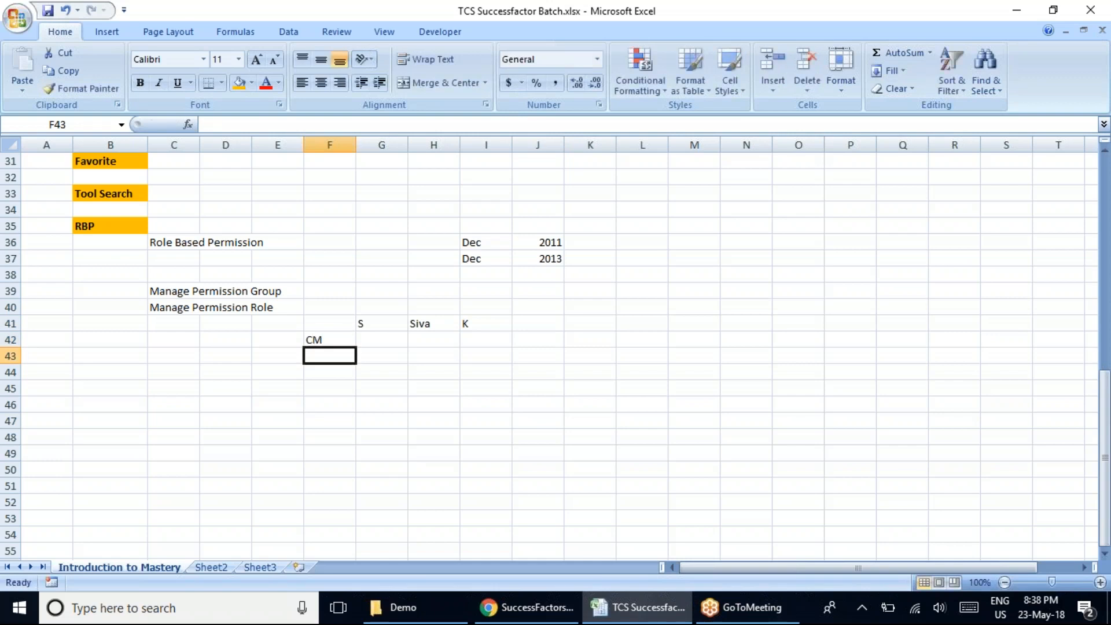
{"action": "type", "text": "EC"}
{"action": "key", "text": "Return"}
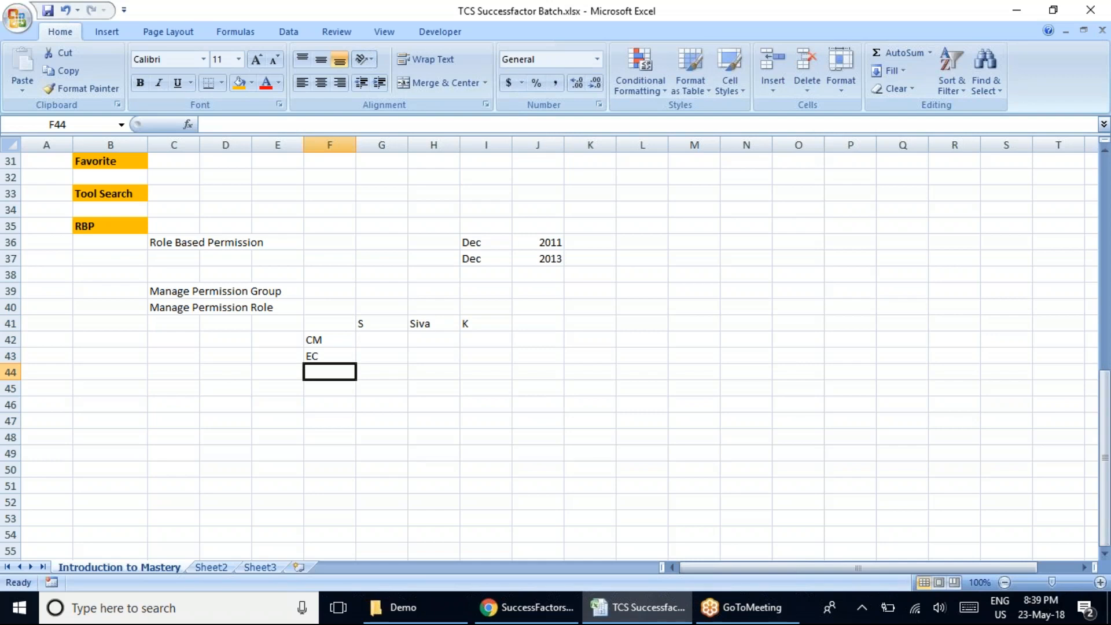
{"action": "type", "text": "PM"}
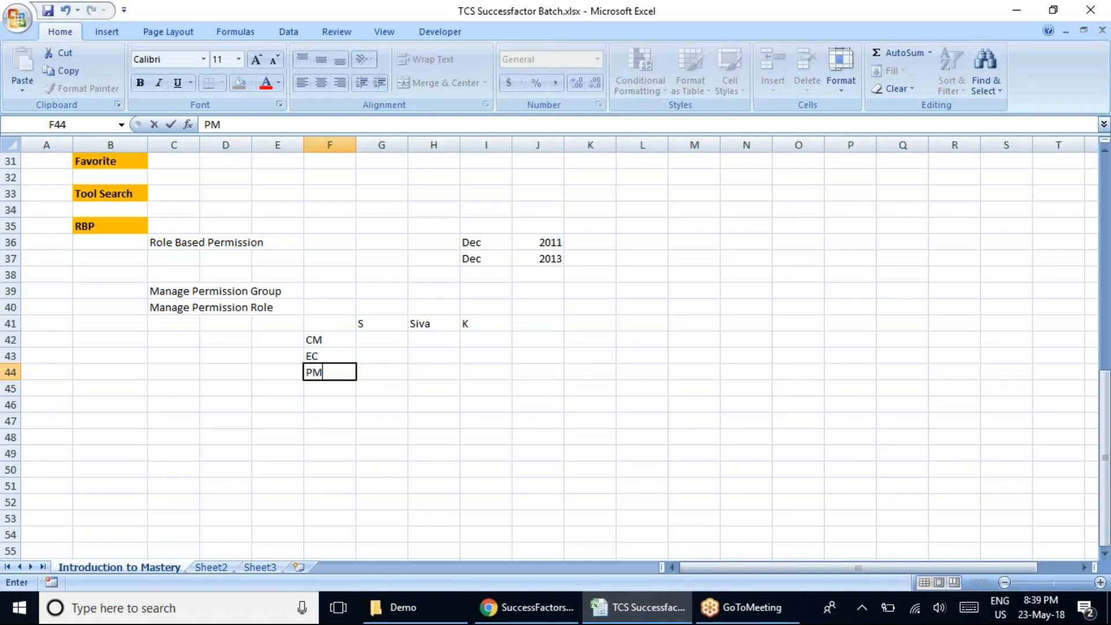
{"action": "left_click", "coordinate": [382, 339]}
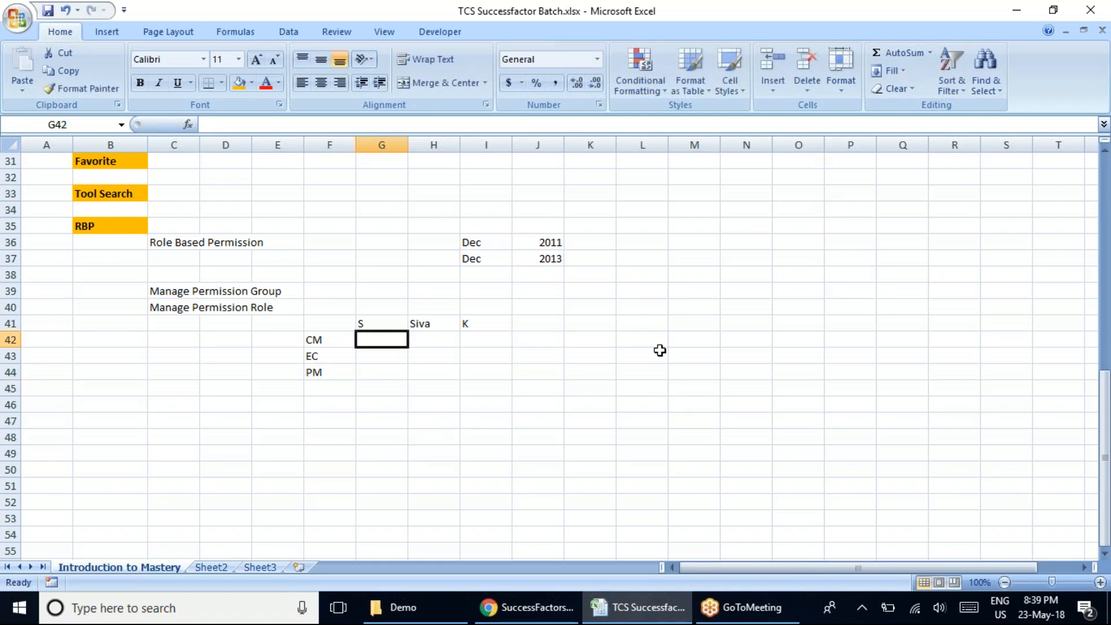
Enter "Read" in cell L41 and "View" in cell L42 below it.
{"action": "left_click", "coordinate": [650, 324]}
{"action": "type", "text": "Read"}
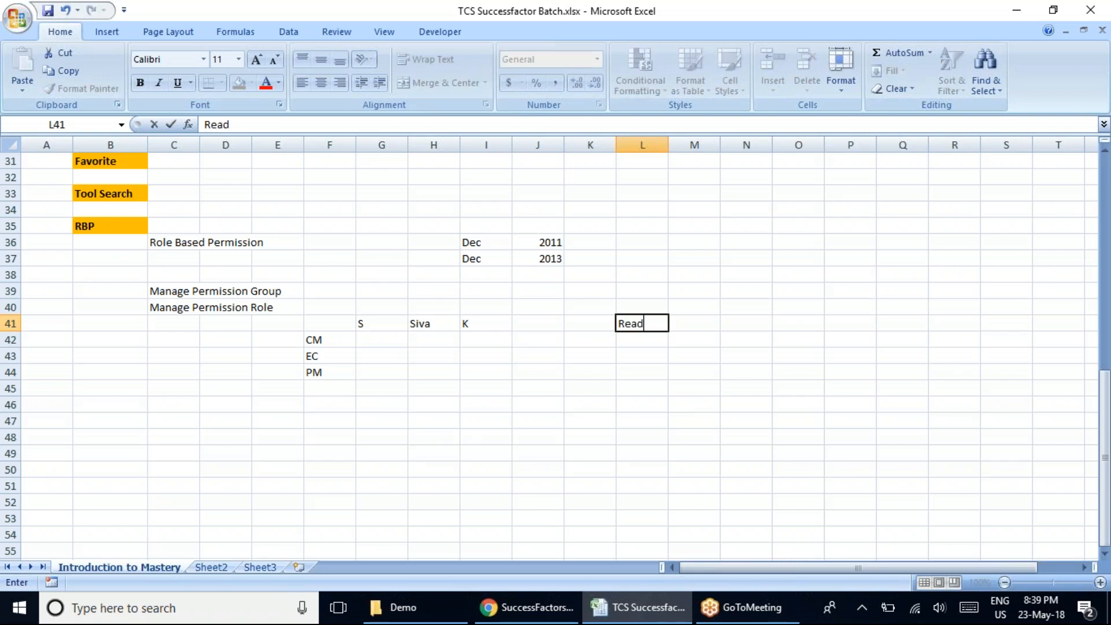
{"action": "key", "text": "Return"}
{"action": "type", "text": "View"}
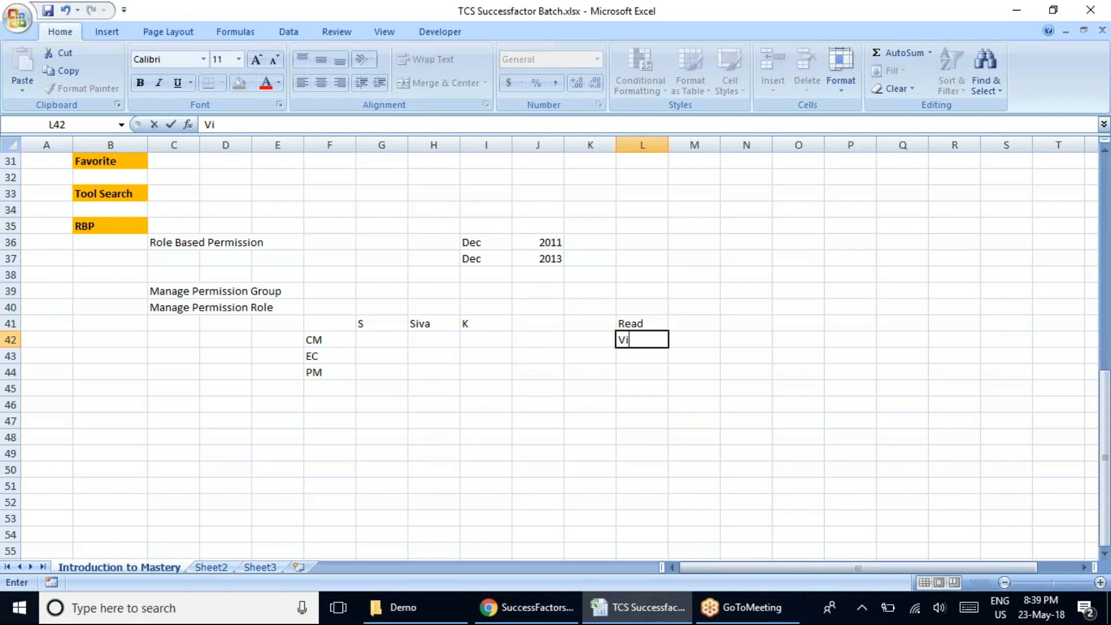
{"action": "left_click", "coordinate": [652, 372]}
Review the Read and View entries in cells L41 and L42, selecting each and then both together.
{"action": "left_click", "coordinate": [651, 321]}
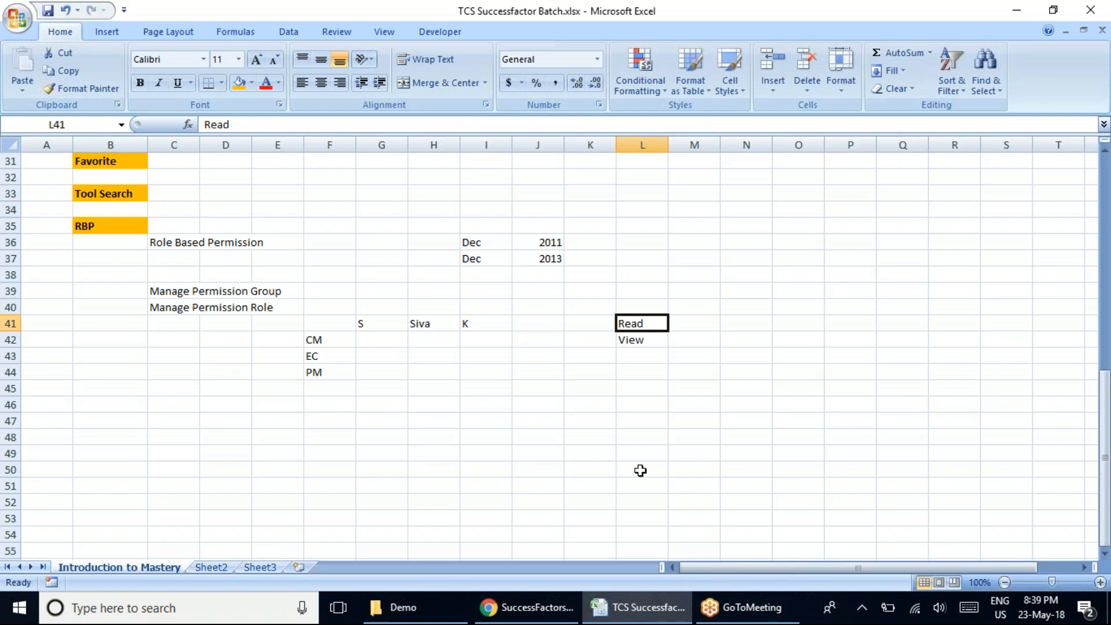
{"action": "left_click", "coordinate": [652, 339]}
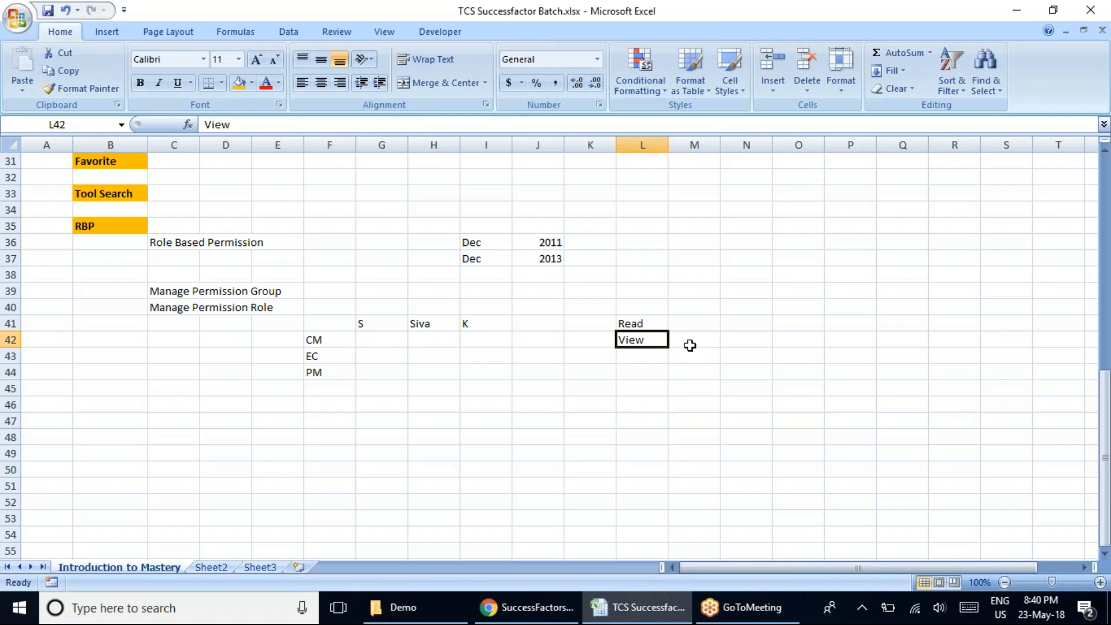
{"action": "left_click", "coordinate": [692, 322]}
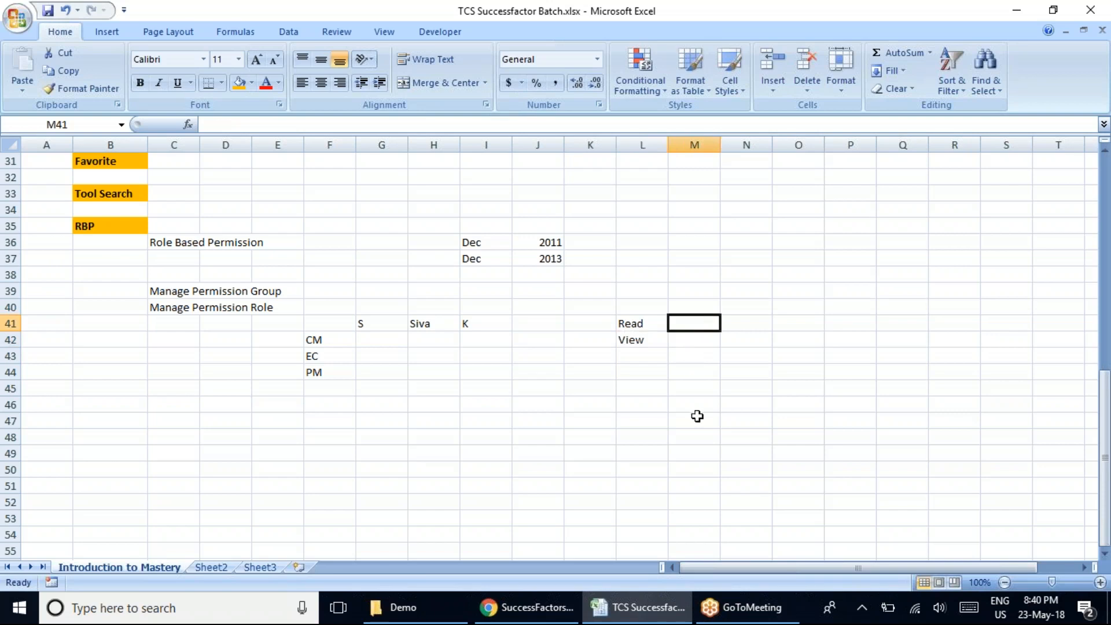
{"action": "left_click", "coordinate": [649, 340]}
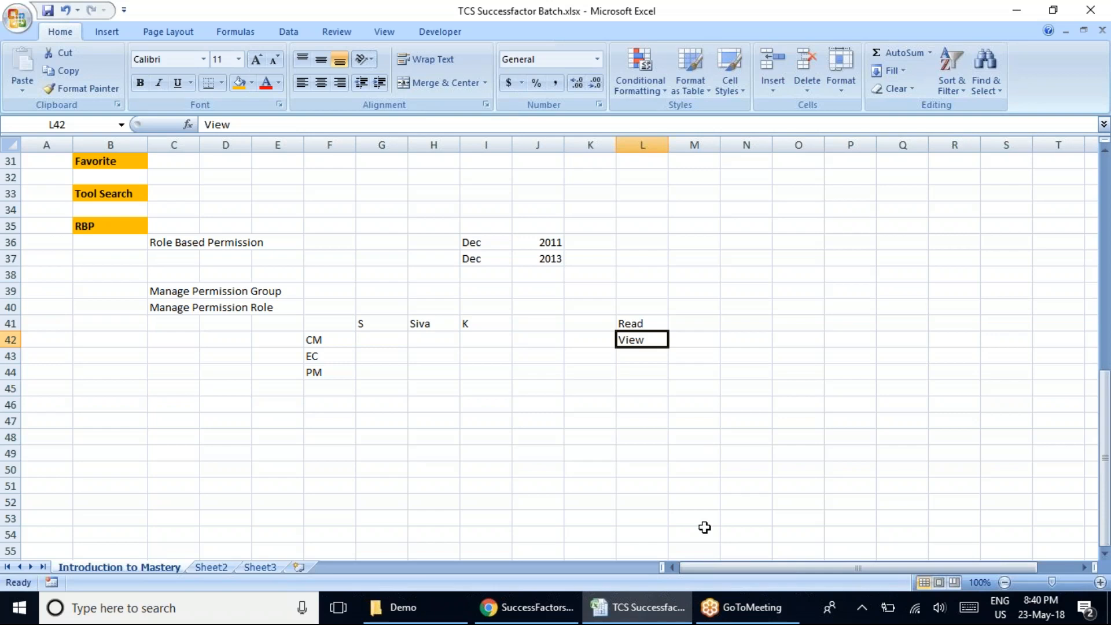
{"action": "left_click", "coordinate": [642, 325]}
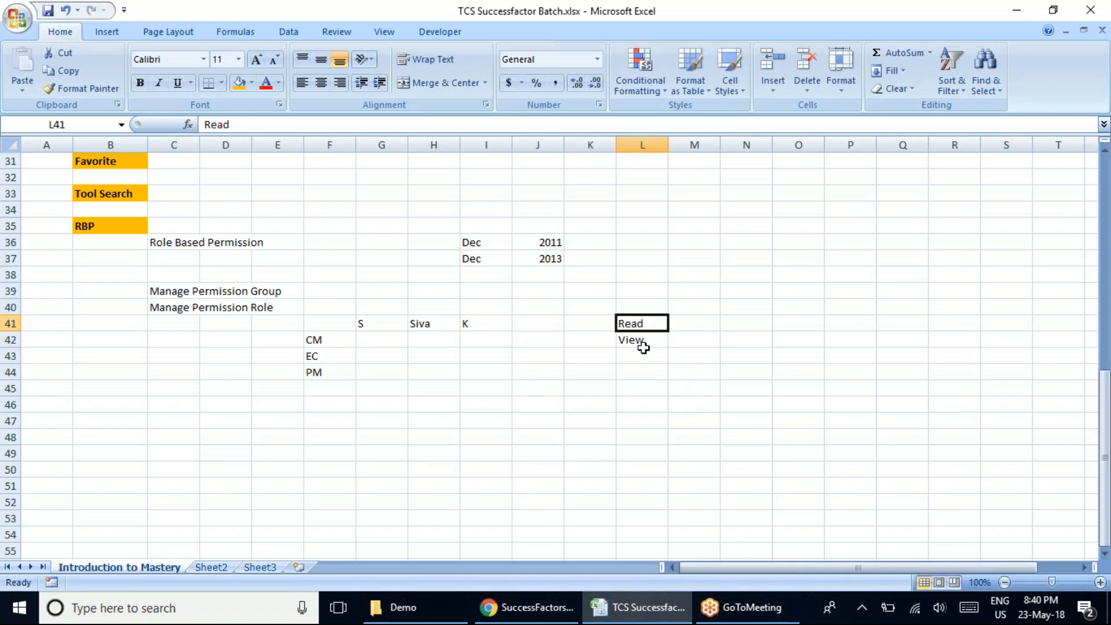
{"action": "left_click", "coordinate": [653, 339]}
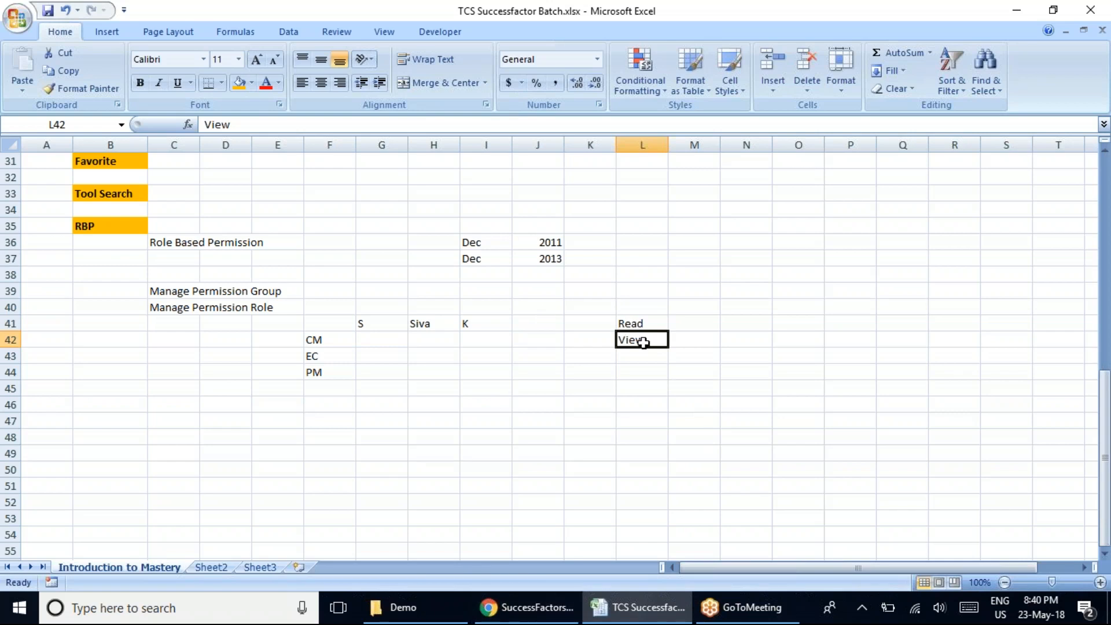
{"action": "left_click", "coordinate": [641, 322]}
{"action": "left_click_drag", "start_coordinate": [641, 323], "coordinate": [642, 339]}
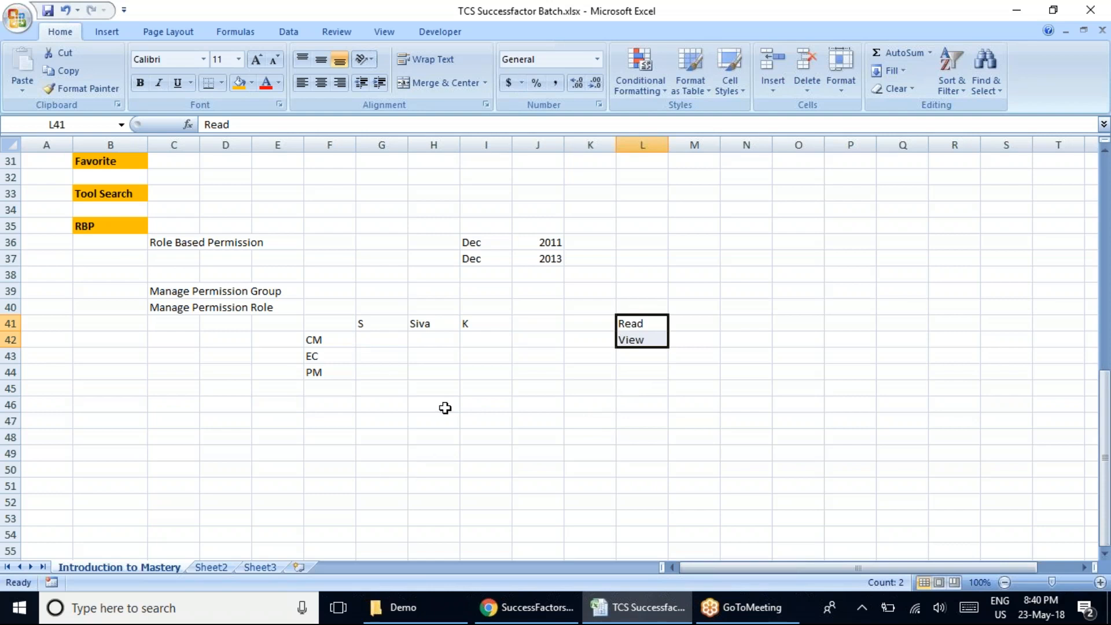
Switch briefly to the Admin Center in Chrome, return to the Excel workbook and revisit the Read and View entries.
{"action": "left_click", "coordinate": [487, 607]}
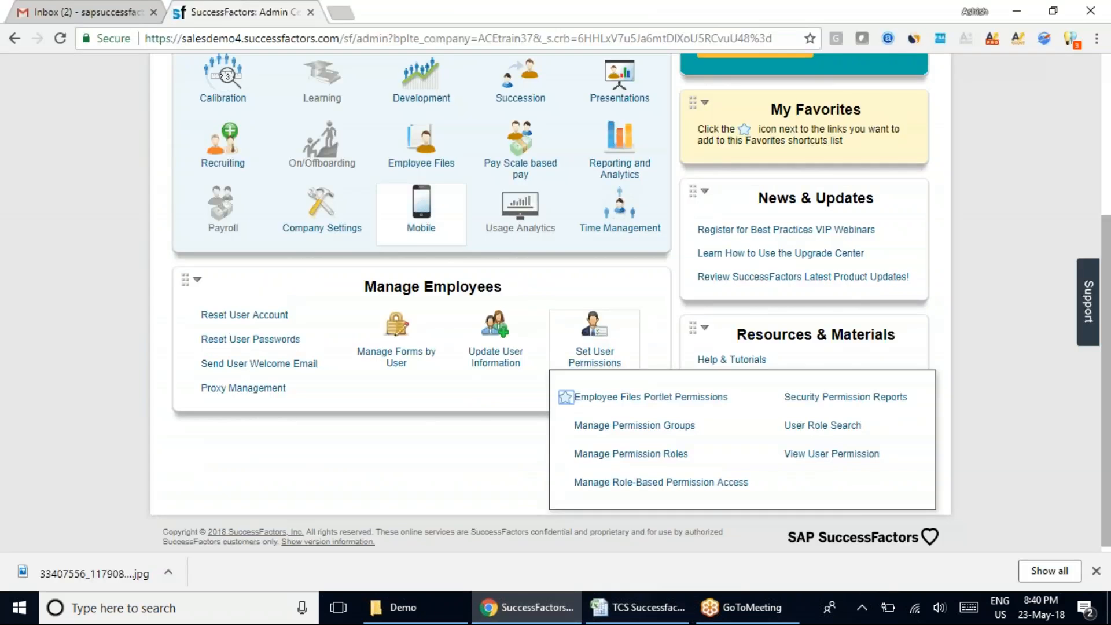
{"action": "left_click", "coordinate": [640, 607]}
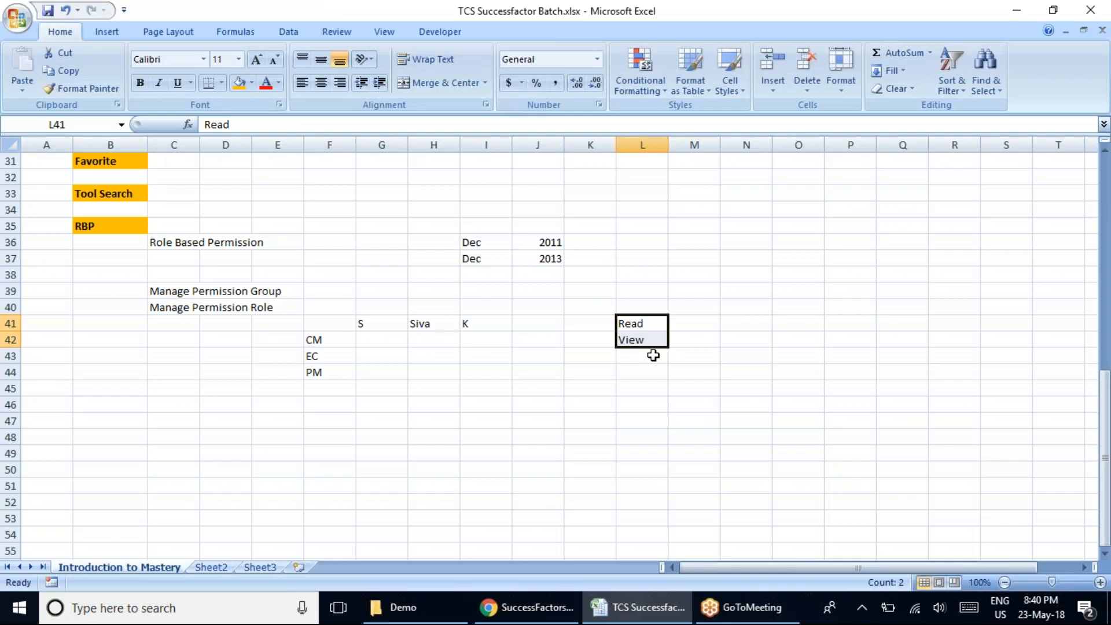
{"action": "double_click", "coordinate": [654, 340]}
{"action": "left_click", "coordinate": [650, 408]}
{"action": "left_click", "coordinate": [649, 327]}
{"action": "left_click", "coordinate": [706, 320]}
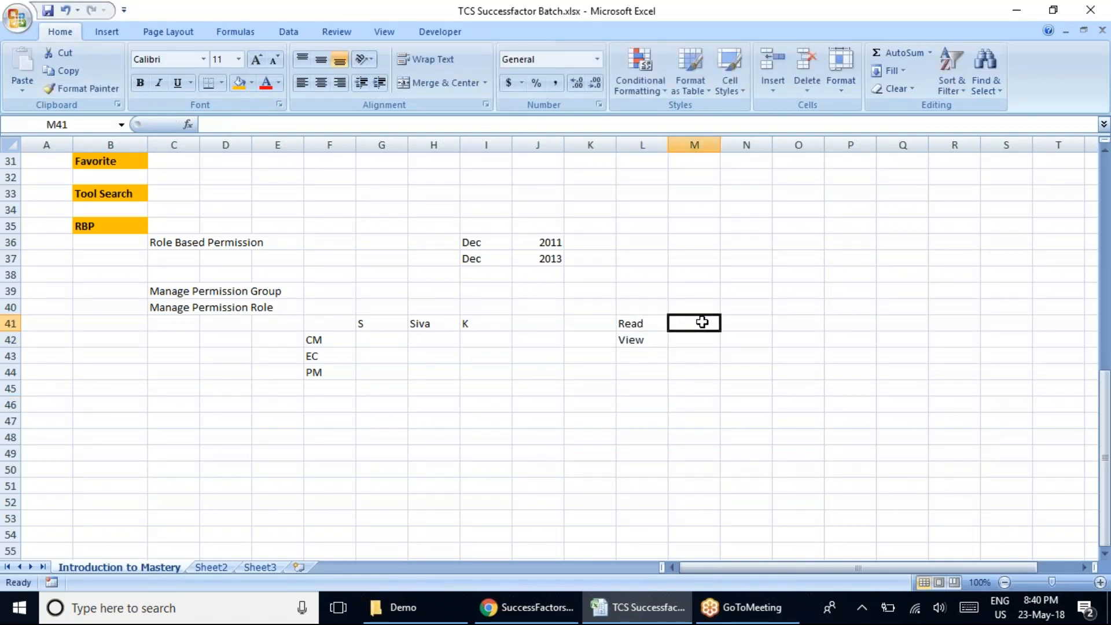
Switch to SuccessFactors in Chrome, find Manage Home Page through the tool search and view its default tiles.
{"action": "left_click", "coordinate": [526, 606]}
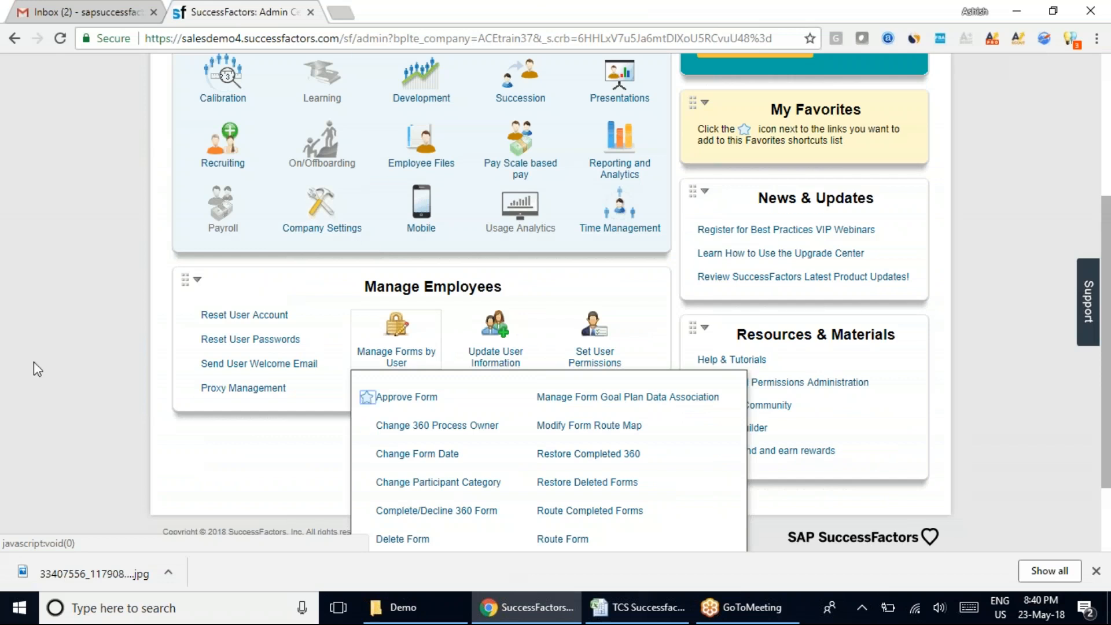
{"action": "scroll", "coordinate": [34, 362], "scroll_direction": "up", "scroll_amount": 4}
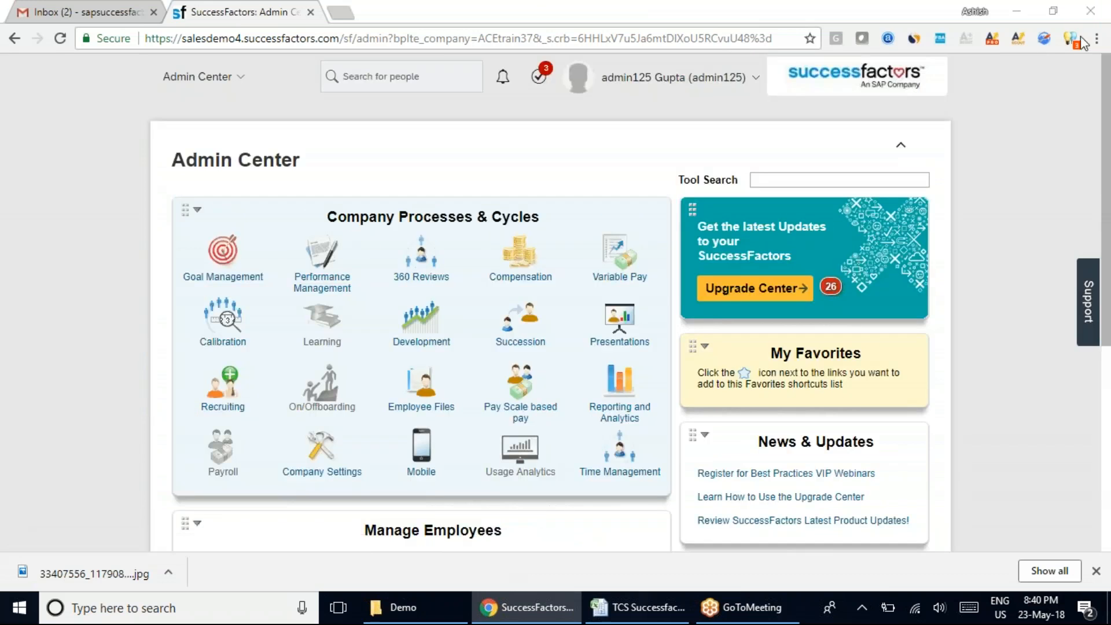
{"action": "scroll", "coordinate": [399, 417], "scroll_direction": "down", "scroll_amount": 3}
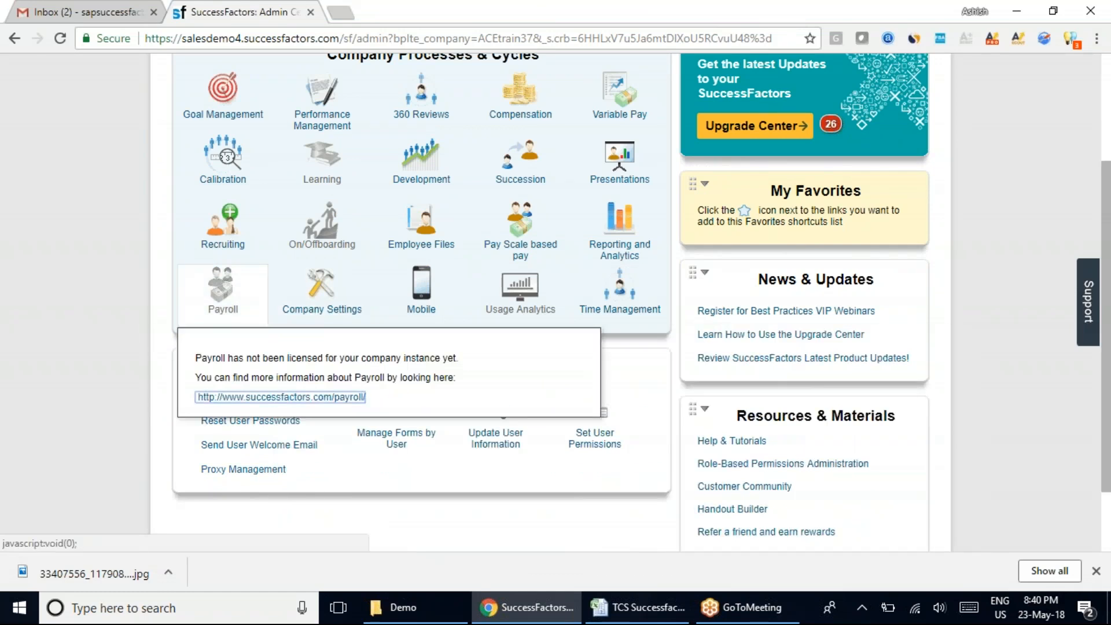
{"action": "scroll", "coordinate": [876, 205], "scroll_direction": "up", "scroll_amount": 3}
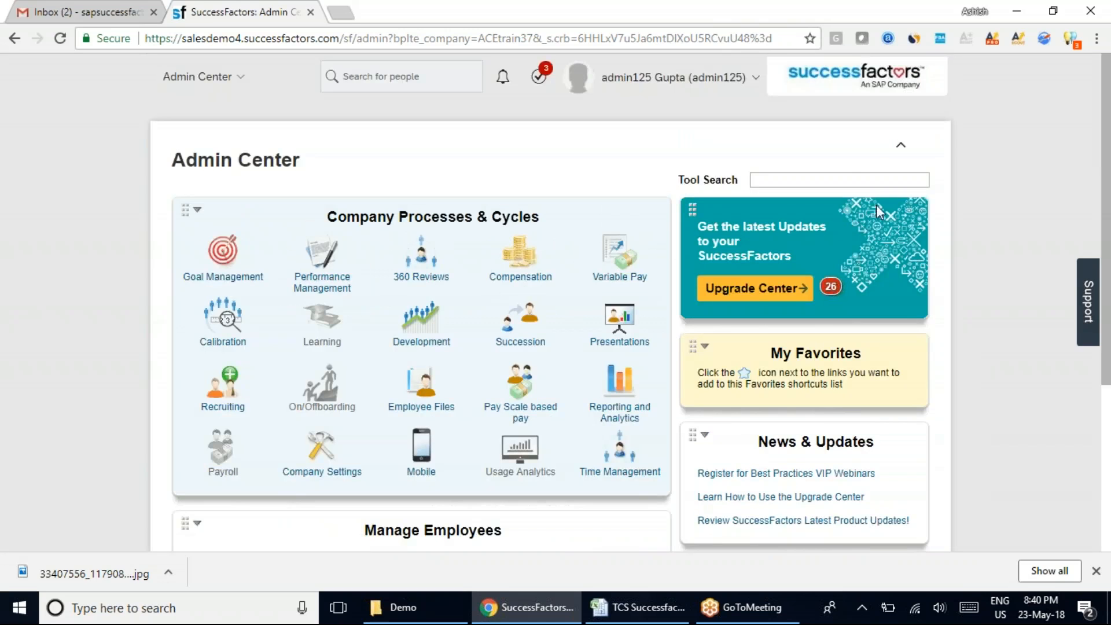
{"action": "left_click", "coordinate": [809, 179]}
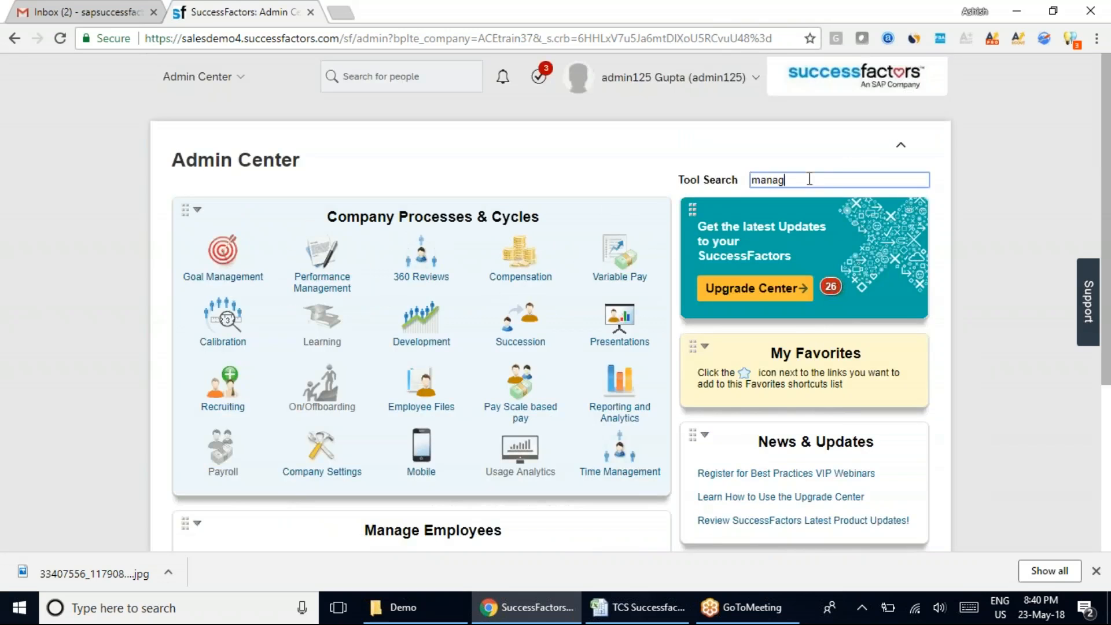
{"action": "type", "text": "manage Home Page"}
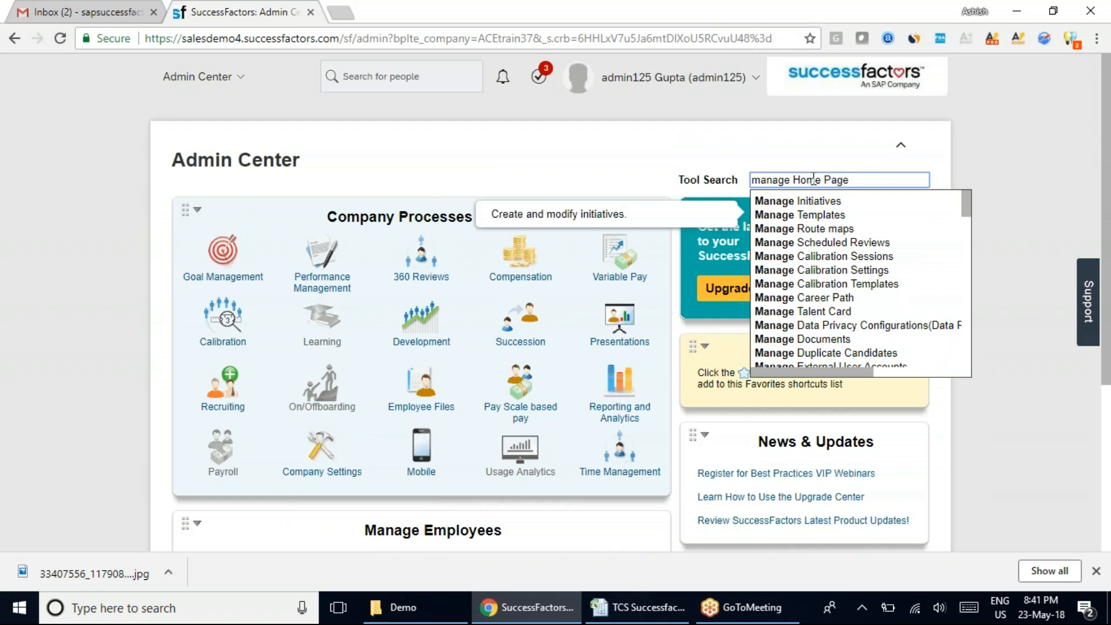
{"action": "left_click", "coordinate": [815, 200]}
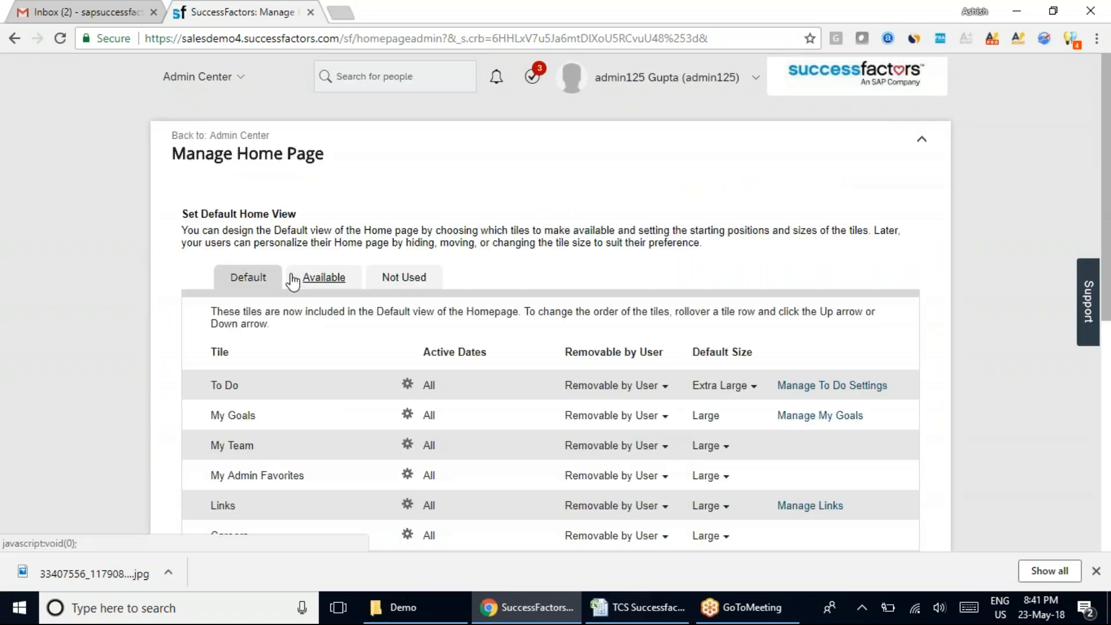
{"action": "scroll", "coordinate": [315, 492], "scroll_direction": "down", "scroll_amount": 3}
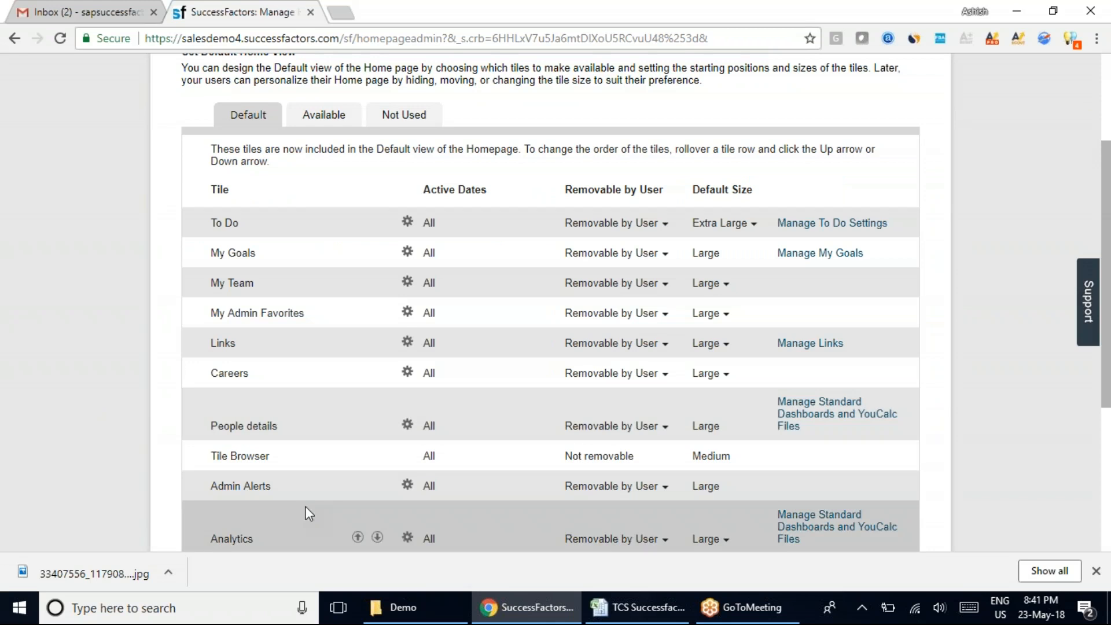
Return to the Excel workbook and enter "R+C" in cell M42 beside the View entry.
{"action": "left_click", "coordinate": [636, 607]}
{"action": "left_click", "coordinate": [626, 328]}
{"action": "left_click", "coordinate": [632, 340]}
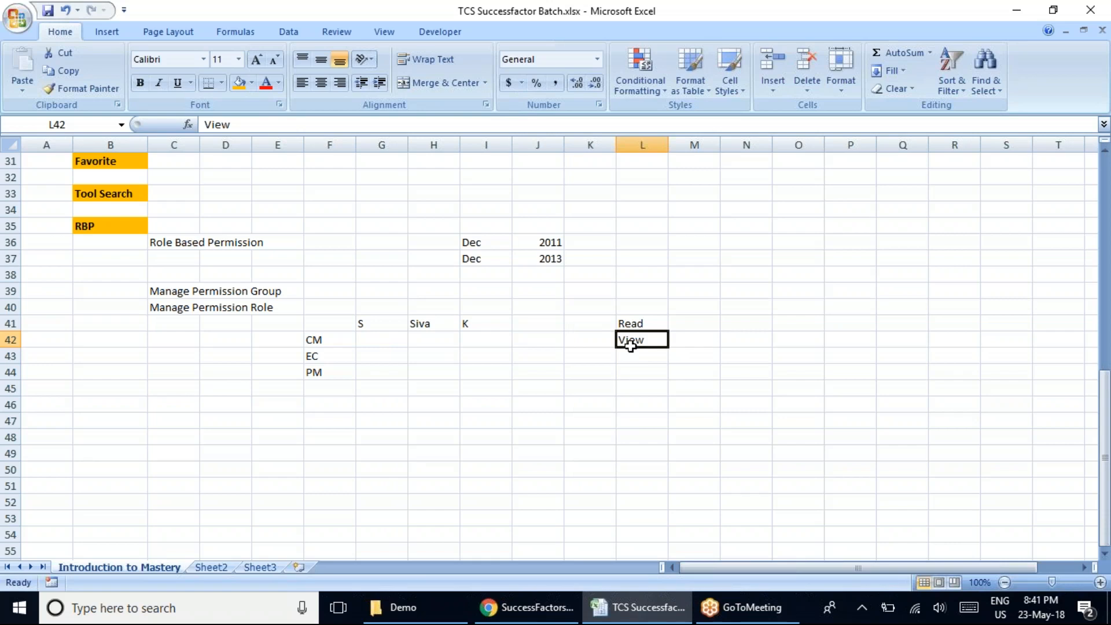
{"action": "left_click", "coordinate": [677, 322]}
{"action": "left_click", "coordinate": [677, 341]}
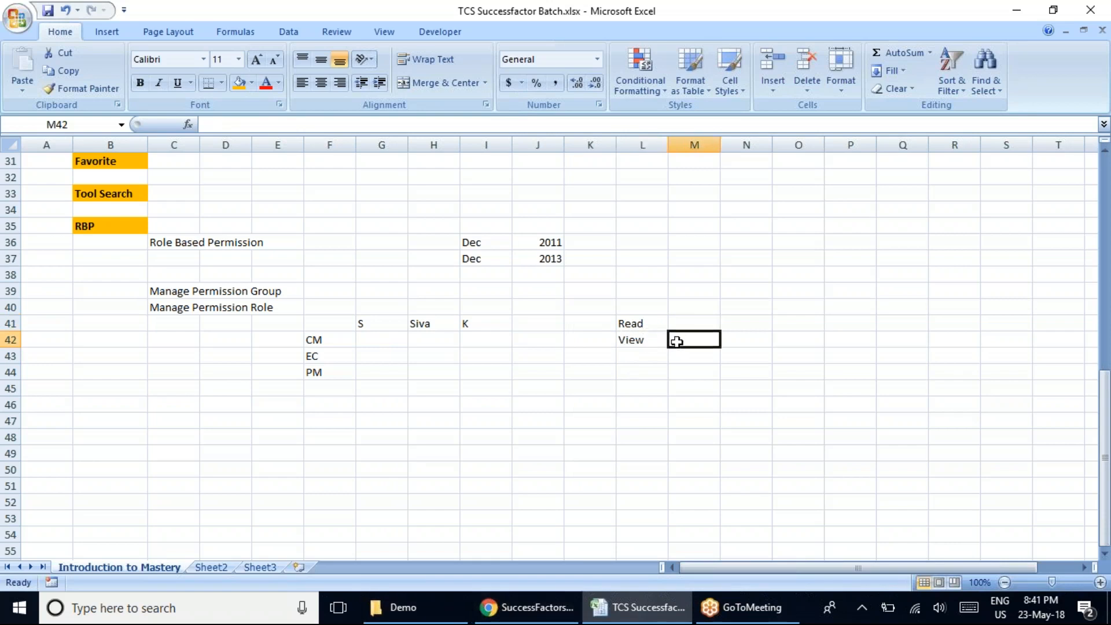
{"action": "type", "text": "R+C"}
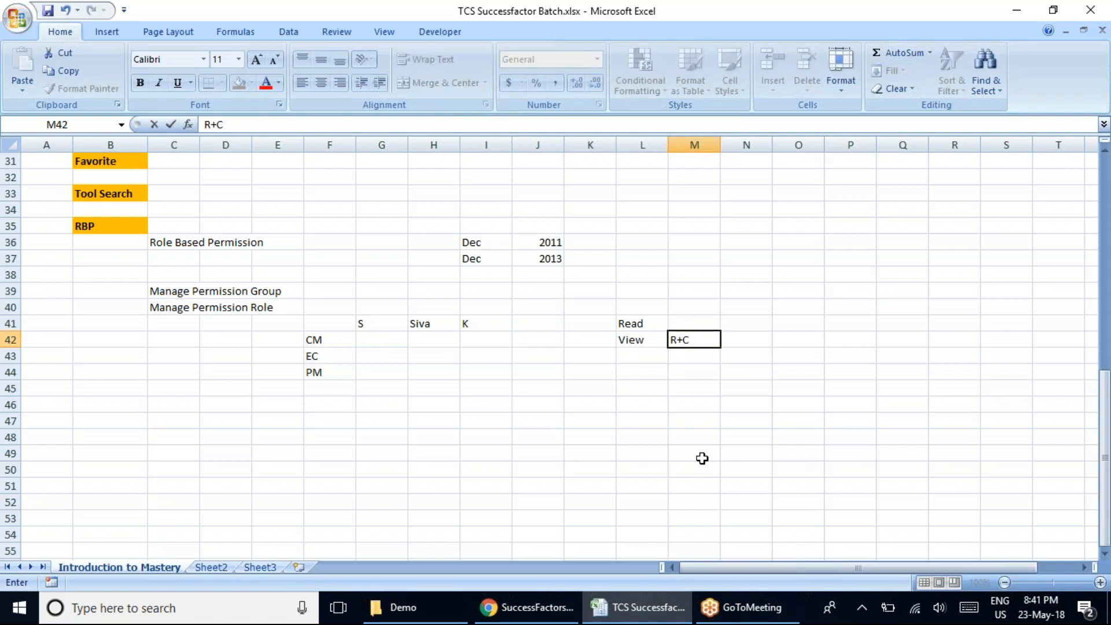
Switch to Manage Home Page in Chrome, open the Happy Makar Sankranti custom tile for editing and highlight part of its tile name.
{"action": "left_click", "coordinate": [526, 606]}
{"action": "scroll", "coordinate": [643, 450], "scroll_direction": "down", "scroll_amount": 5}
{"action": "left_click", "coordinate": [782, 395]}
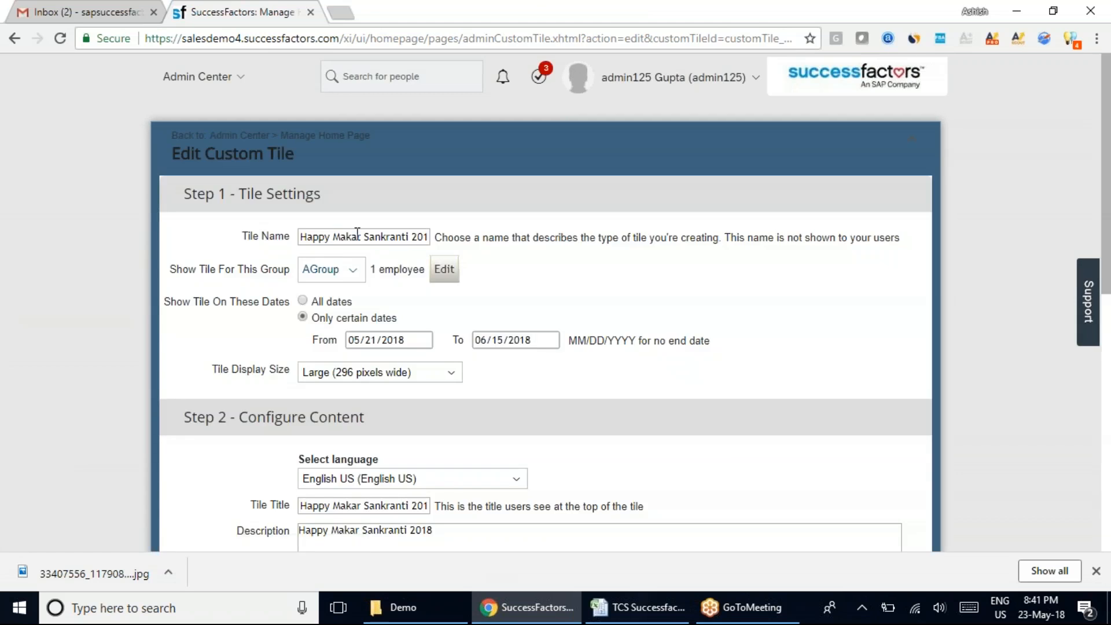
{"action": "left_click_drag", "start_coordinate": [427, 236], "coordinate": [351, 236]}
Return to Excel and review the Read, View and R+C entries, glancing once at the Edit Custom Tile page in Chrome.
{"action": "left_click", "coordinate": [642, 608]}
{"action": "left_click", "coordinate": [640, 327]}
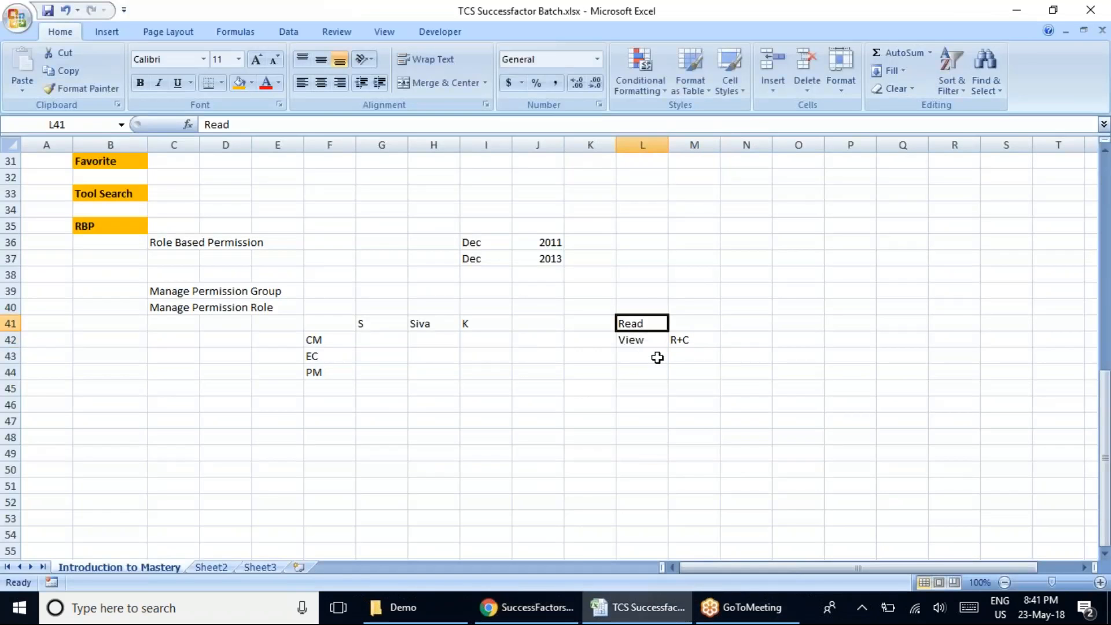
{"action": "left_click", "coordinate": [690, 324]}
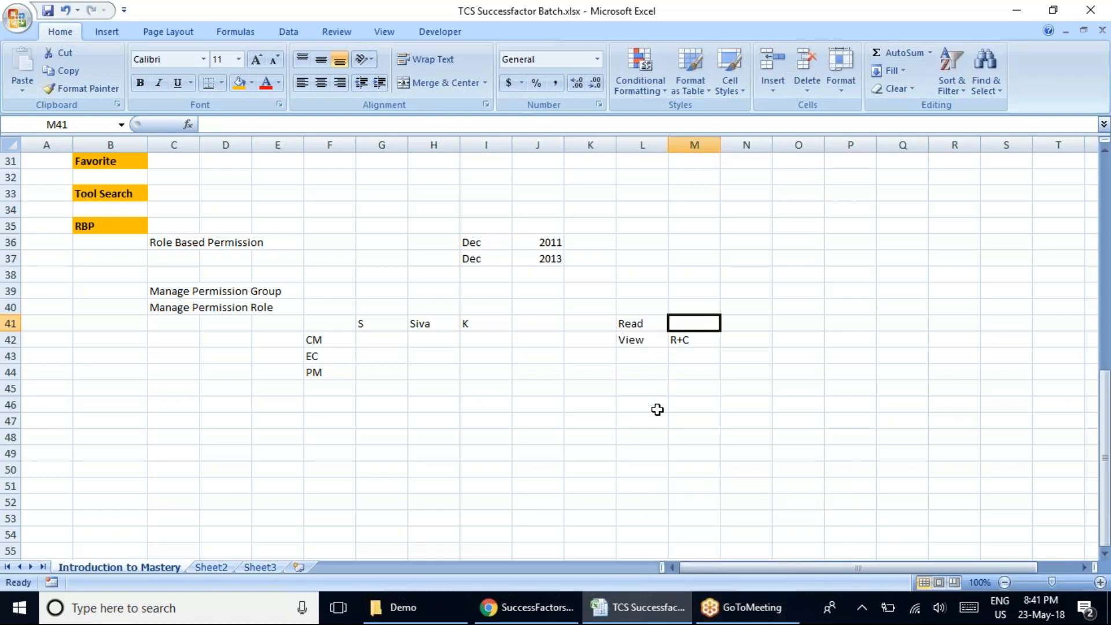
{"action": "left_click", "coordinate": [650, 319]}
{"action": "left_click", "coordinate": [649, 340]}
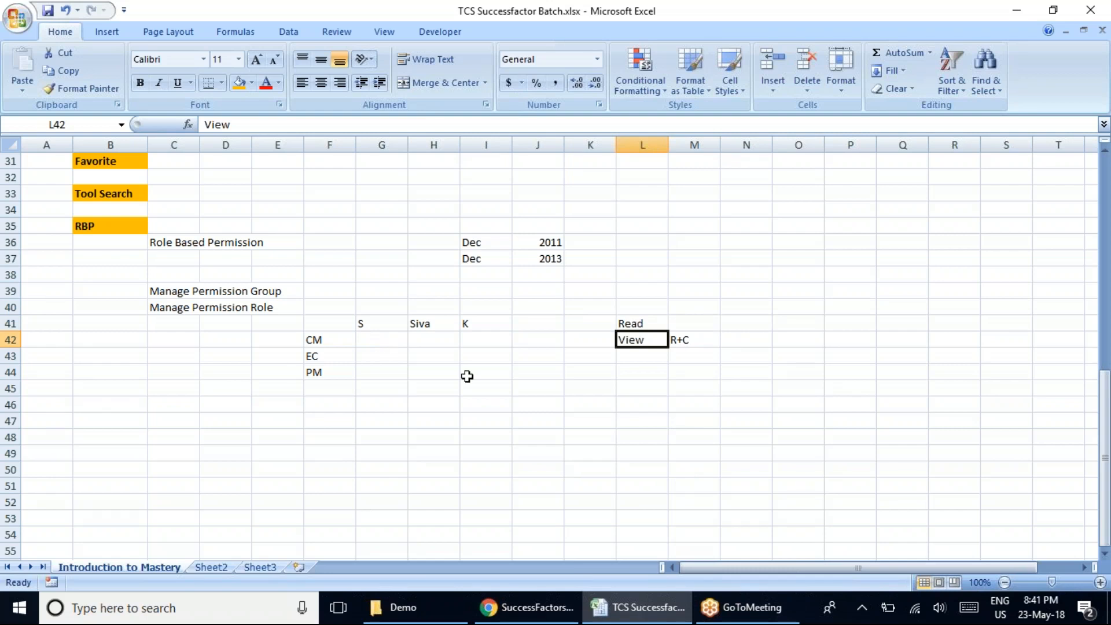
{"action": "left_click", "coordinate": [531, 612]}
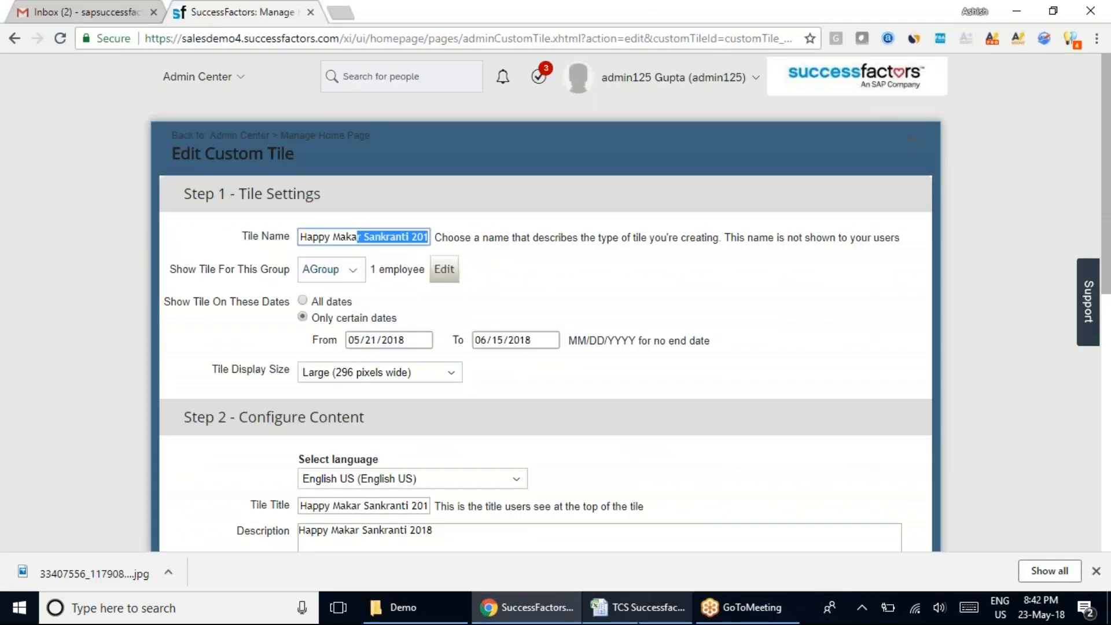
{"action": "left_click", "coordinate": [590, 607]}
{"action": "left_click", "coordinate": [685, 337]}
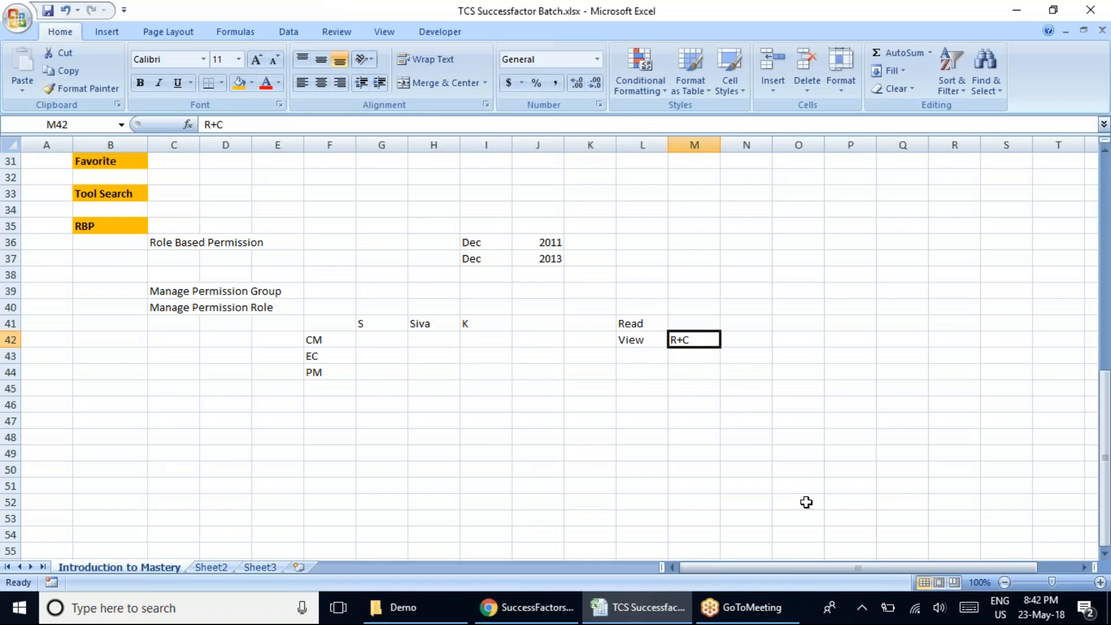
Enter "R" in cell M41 beside the Read entry.
{"action": "left_click", "coordinate": [636, 321]}
{"action": "left_click", "coordinate": [708, 322]}
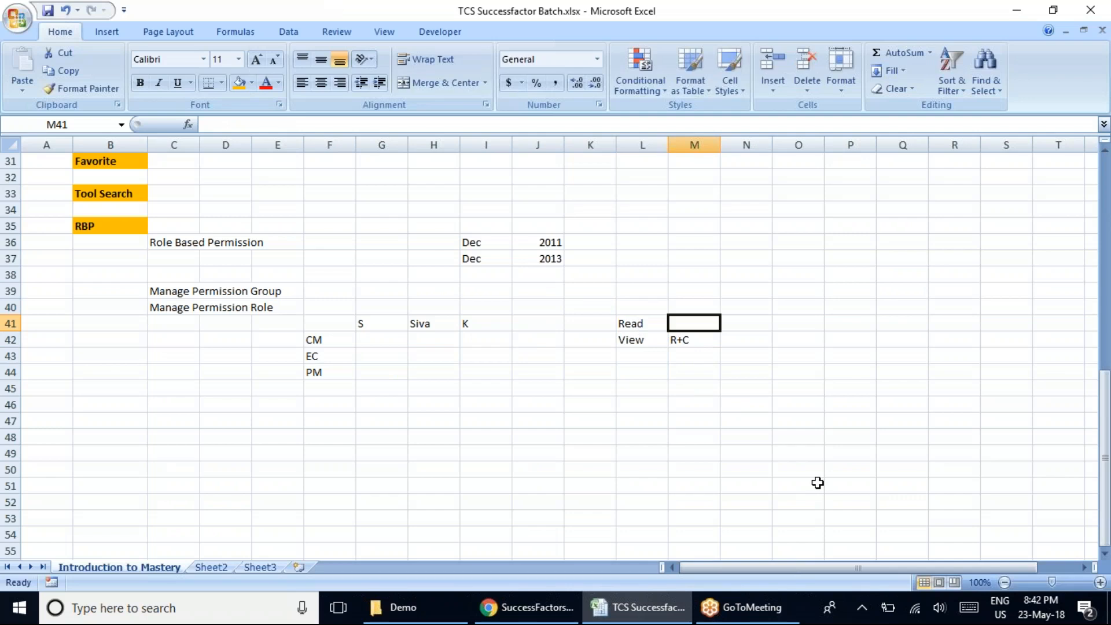
{"action": "type", "text": "R"}
{"action": "key", "text": "BackSpace"}
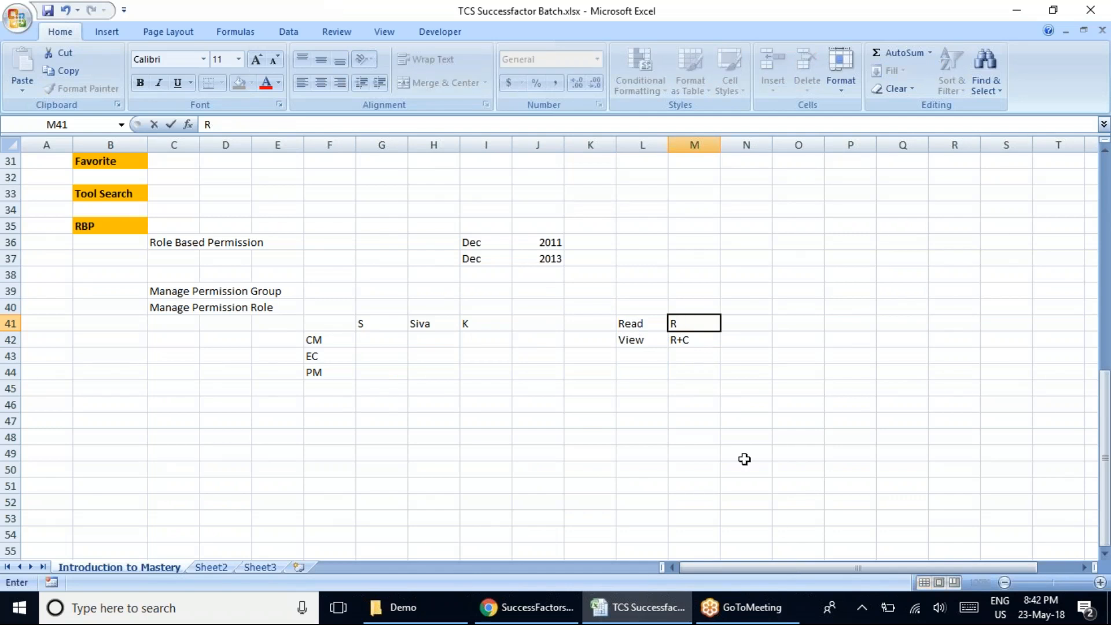
{"action": "left_click", "coordinate": [744, 459]}
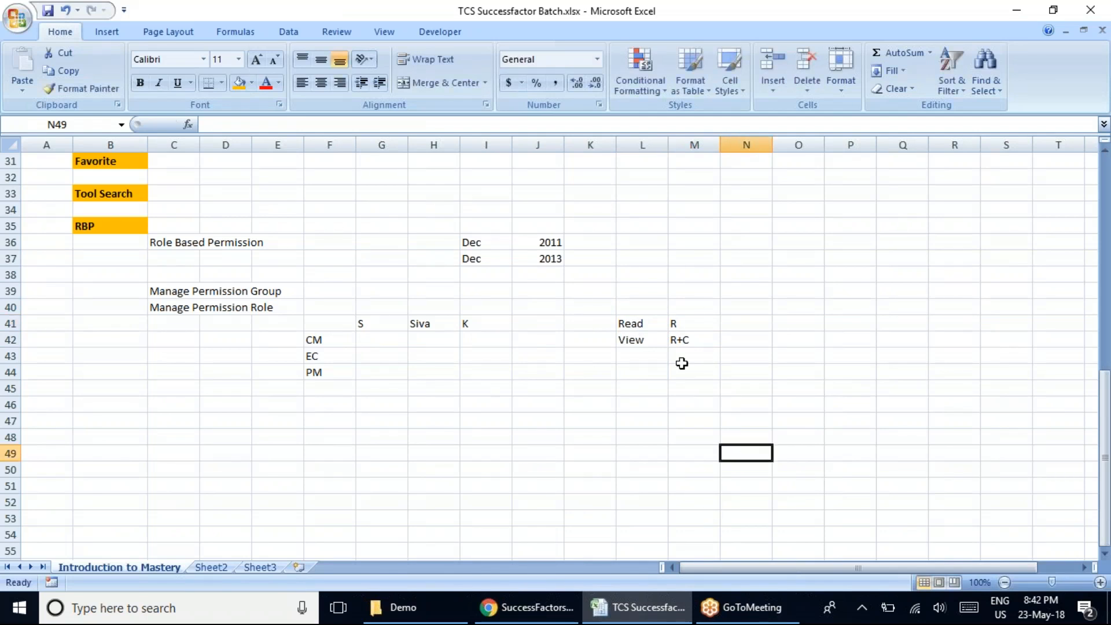
Glance at the tile page in Chrome, return to Excel and enter "V" in cells G42, H43 and I44.
{"action": "left_click", "coordinate": [497, 610]}
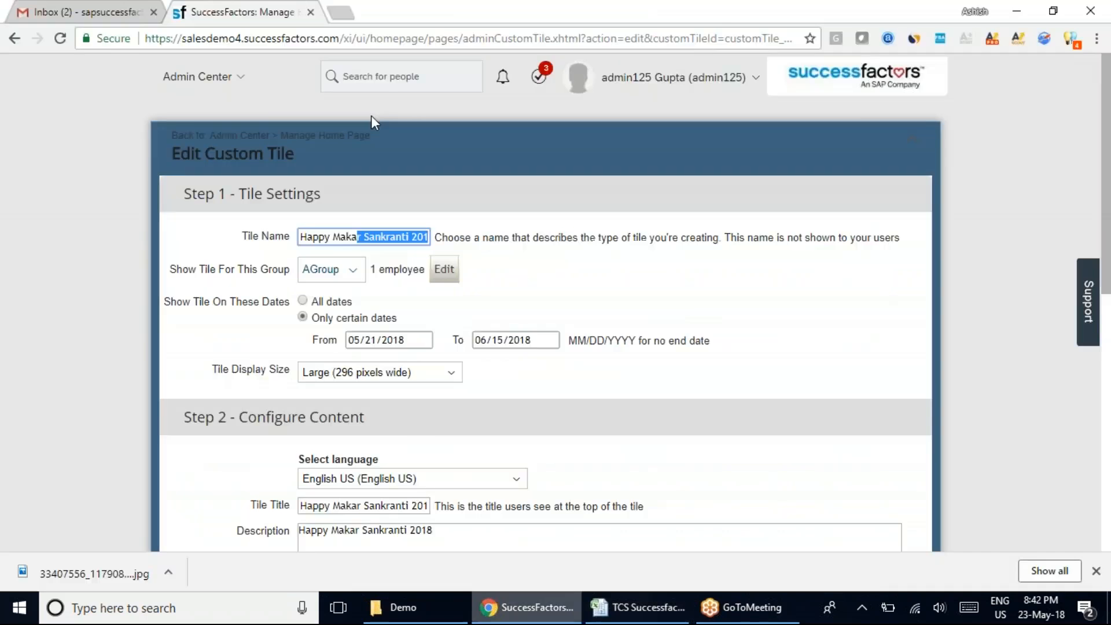
{"action": "left_click", "coordinate": [670, 612]}
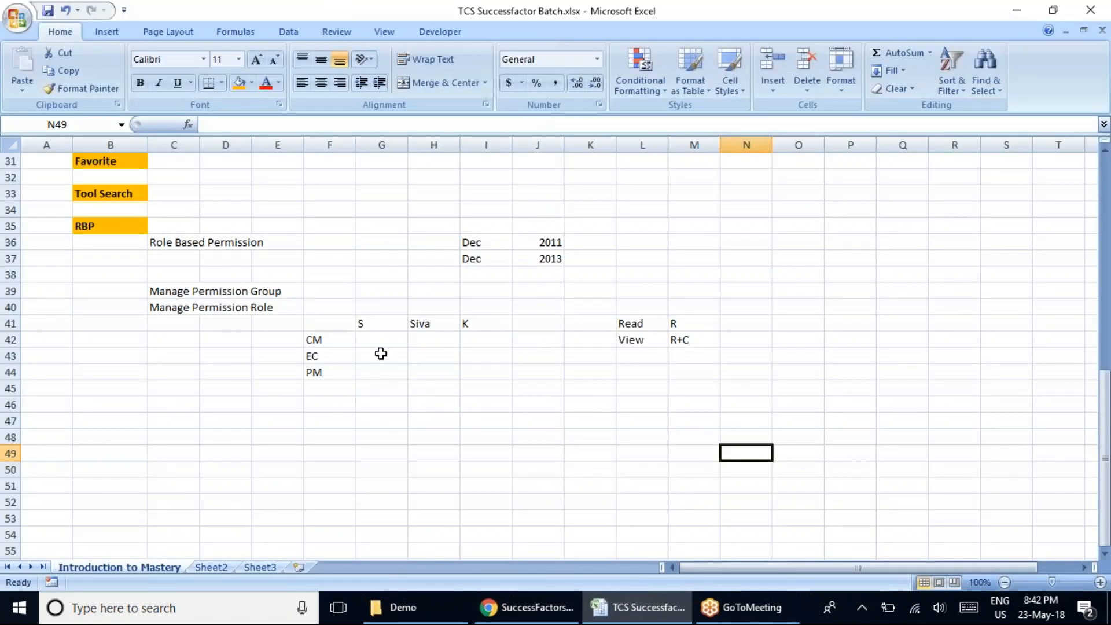
{"action": "left_click", "coordinate": [366, 341]}
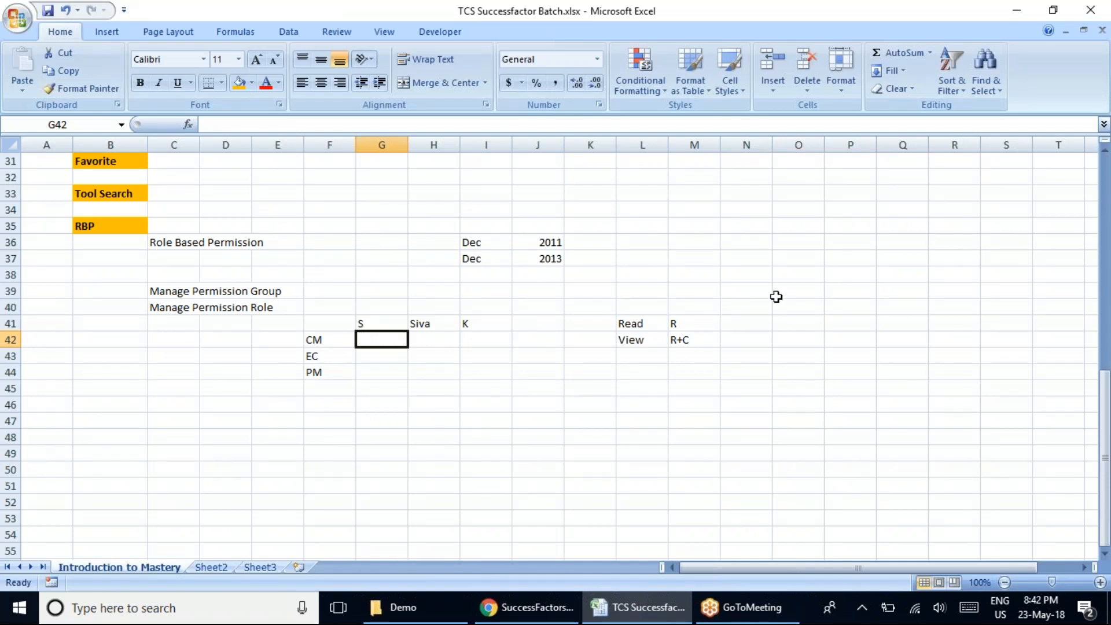
{"action": "type", "text": "V"}
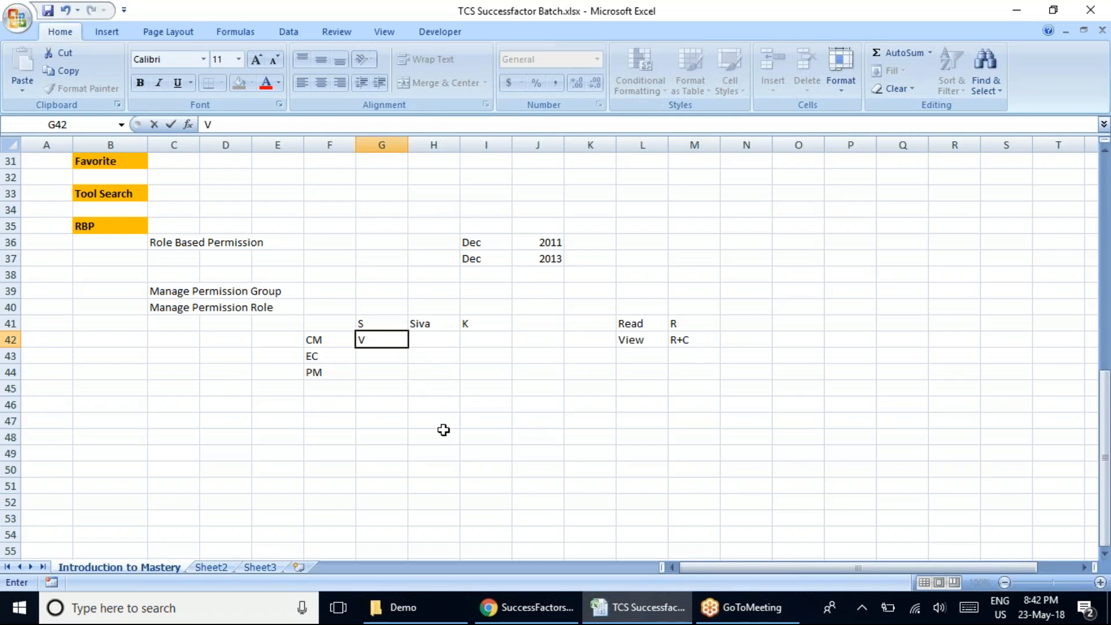
{"action": "left_click", "coordinate": [428, 324]}
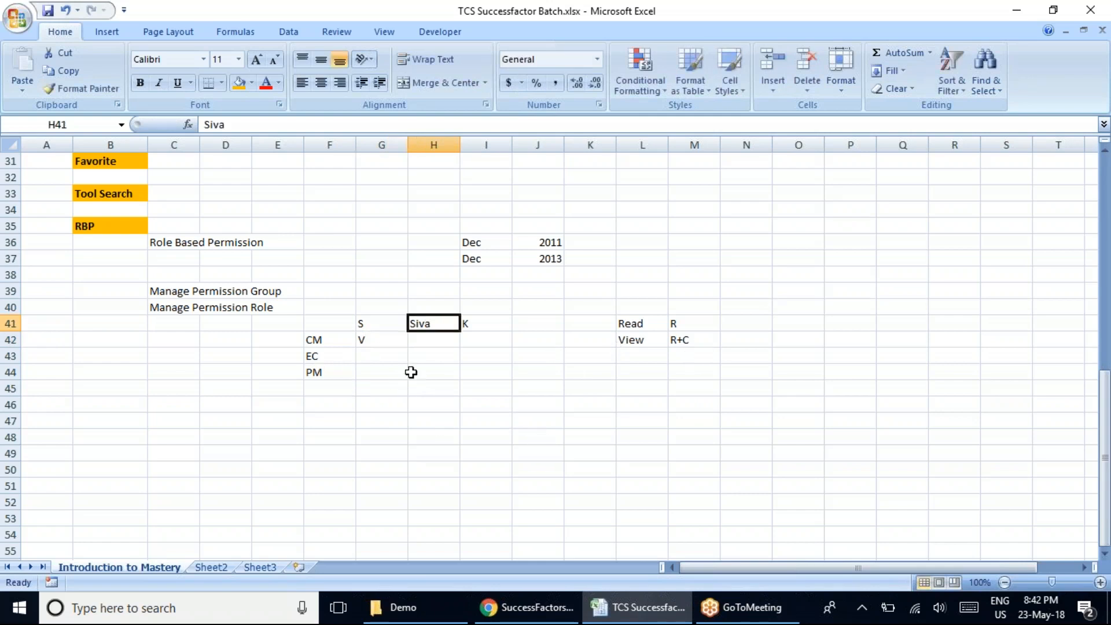
{"action": "left_click", "coordinate": [419, 357]}
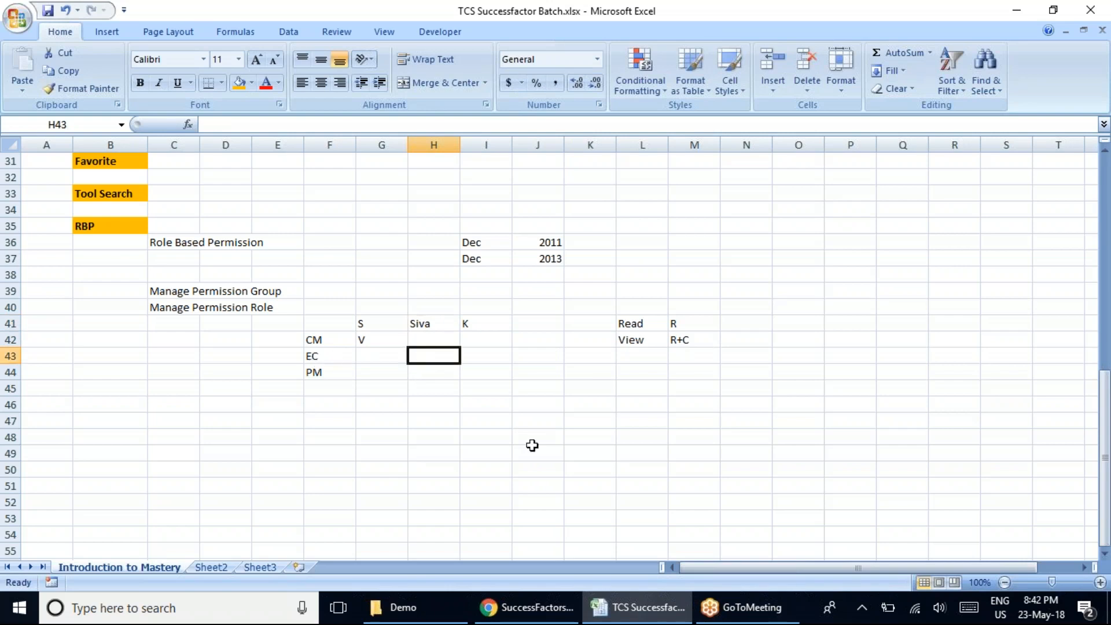
{"action": "type", "text": "V"}
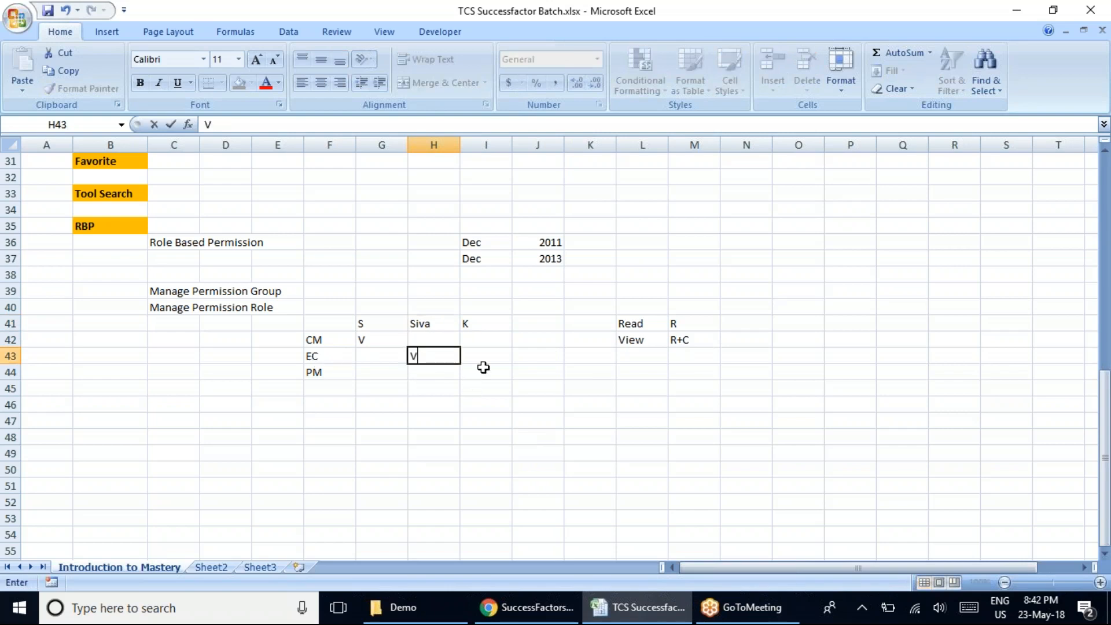
{"action": "left_click", "coordinate": [486, 374]}
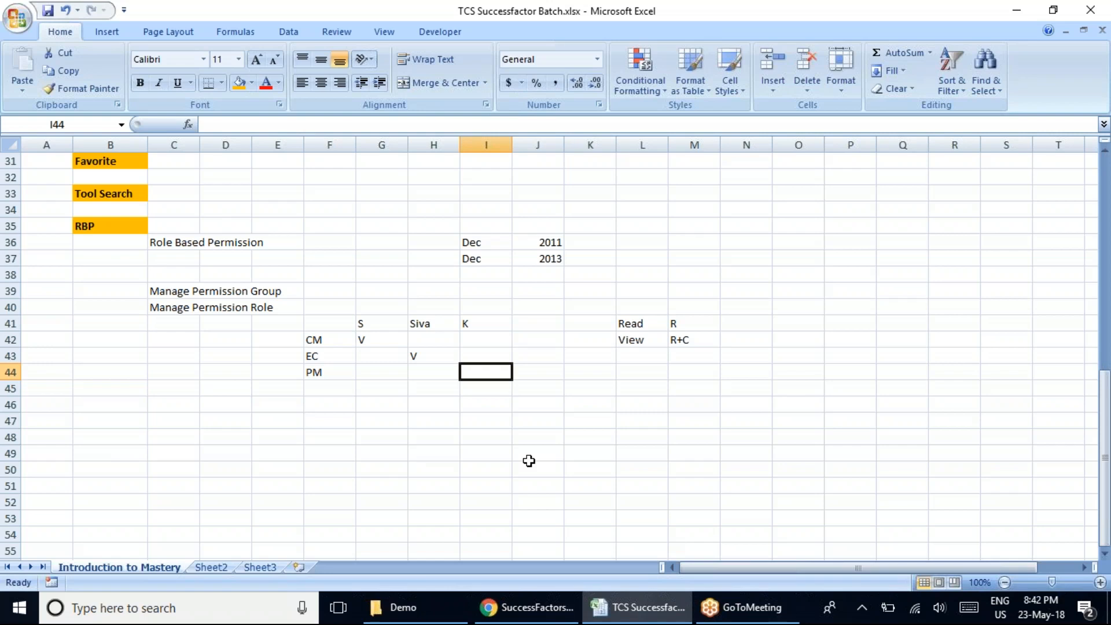
{"action": "type", "text": "V"}
{"action": "left_click", "coordinate": [490, 461]}
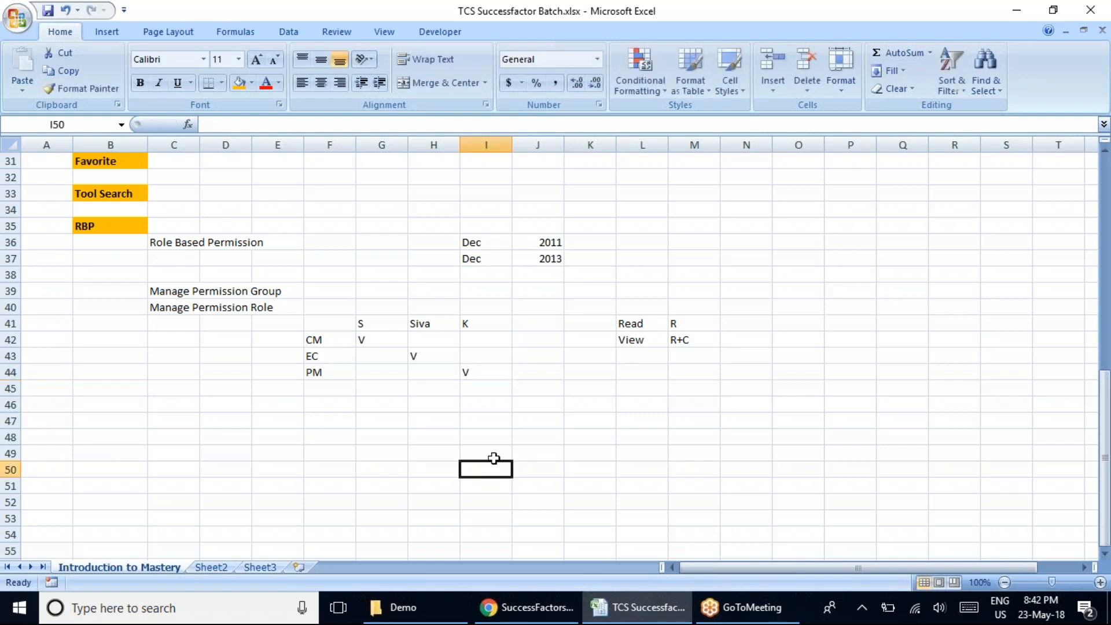
Copy the "R" from cell M41 into cells H42, I42, G43 and I43.
{"action": "left_click", "coordinate": [678, 323]}
{"action": "key", "text": "ctrl+c"}
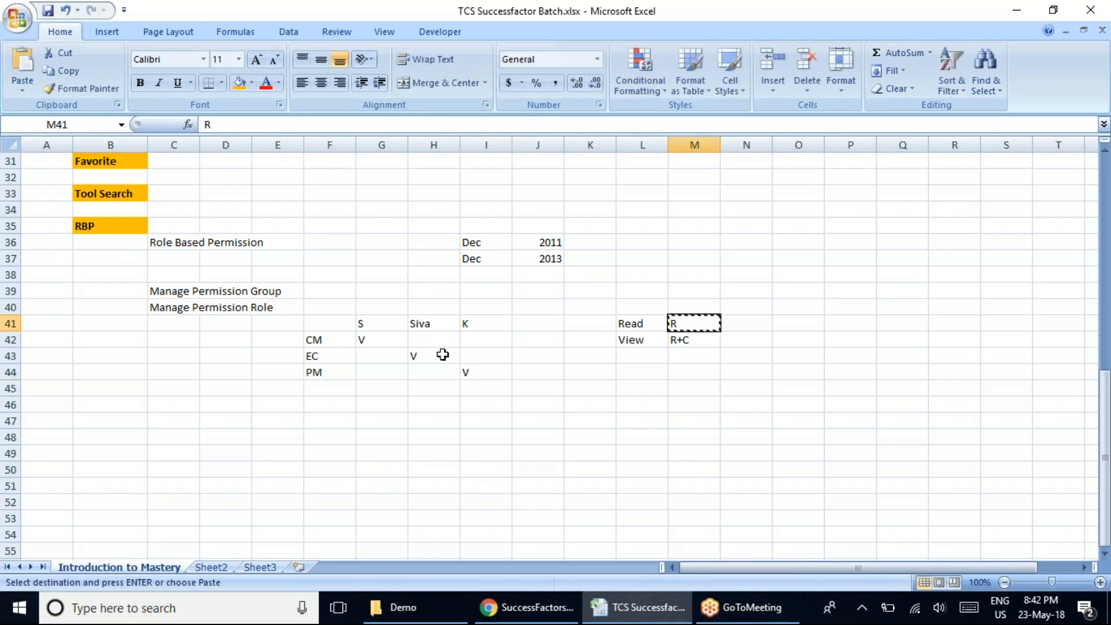
{"action": "left_click", "coordinate": [426, 341]}
{"action": "key", "text": "ctrl+v"}
{"action": "left_click", "coordinate": [491, 344]}
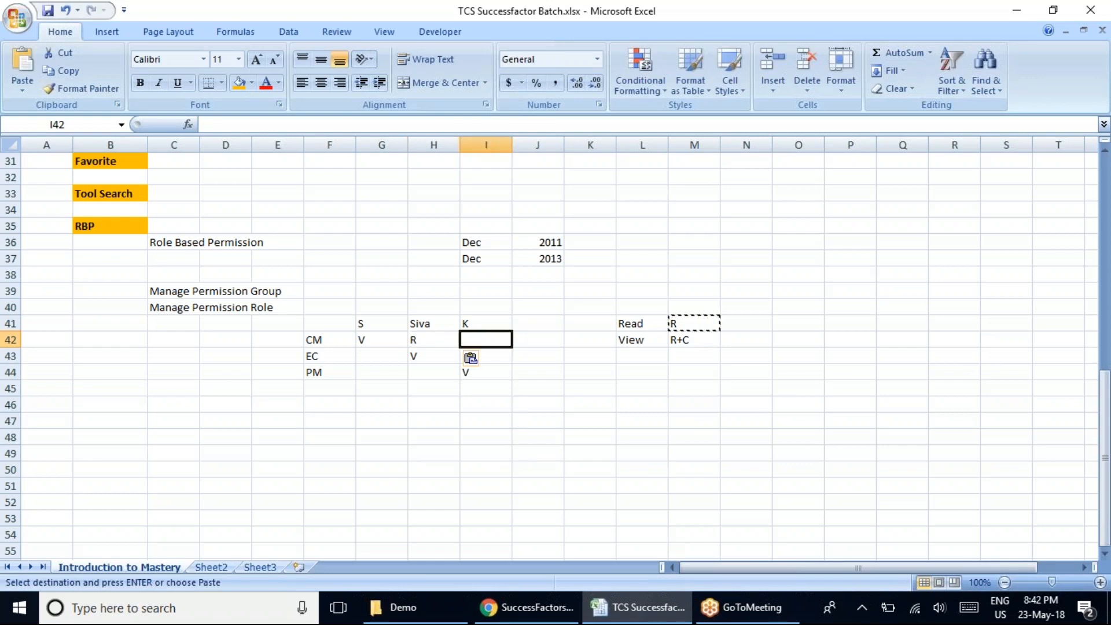
{"action": "key", "text": "ctrl+v"}
{"action": "left_click", "coordinate": [372, 359]}
{"action": "key", "text": "ctrl+v"}
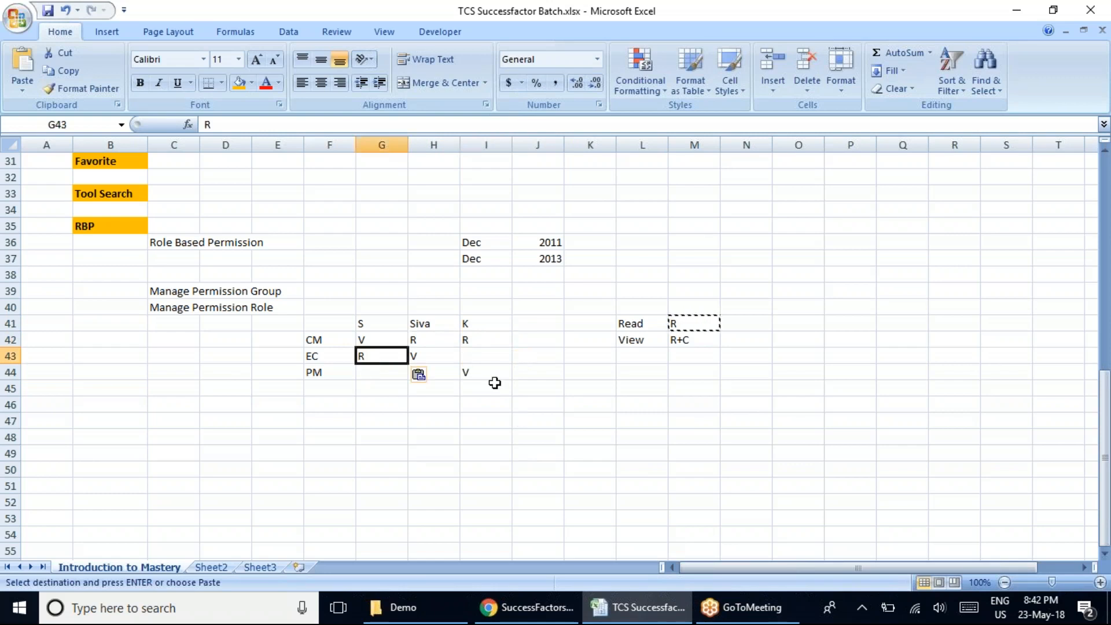
{"action": "left_click", "coordinate": [474, 353]}
{"action": "key", "text": "ctrl+v"}
{"action": "left_click", "coordinate": [364, 377]}
{"action": "type", "text": "c"}
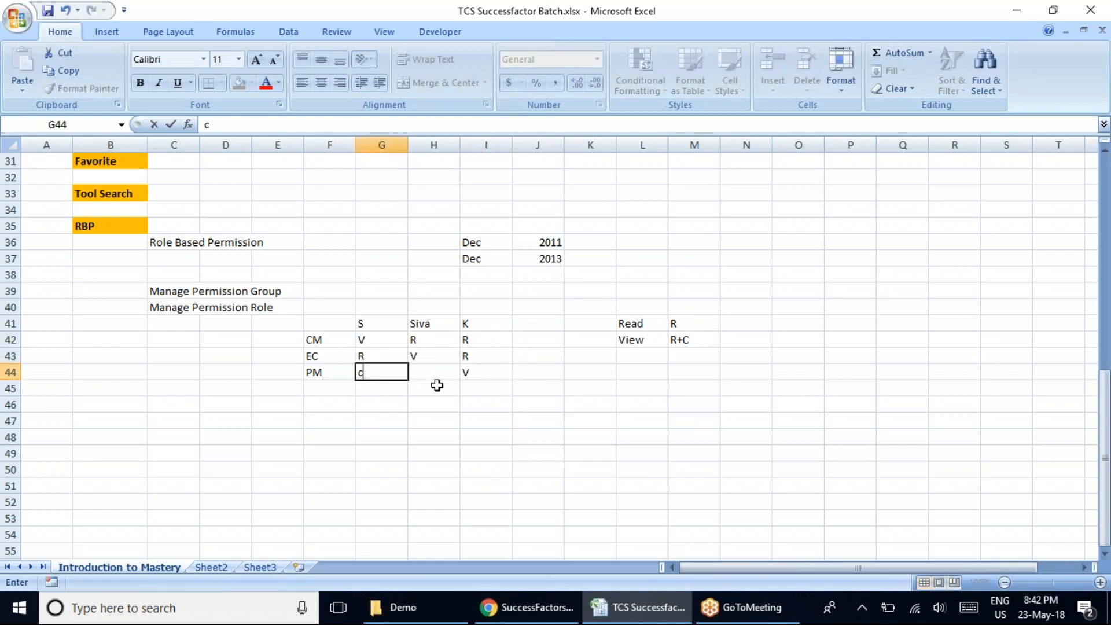
{"action": "key", "text": "BackSpace"}
{"action": "key", "text": "Escape"}
Copy the "R" from cell G43 into cell G44 in the PM row.
{"action": "left_click", "coordinate": [384, 355]}
{"action": "key", "text": "ctrl+c"}
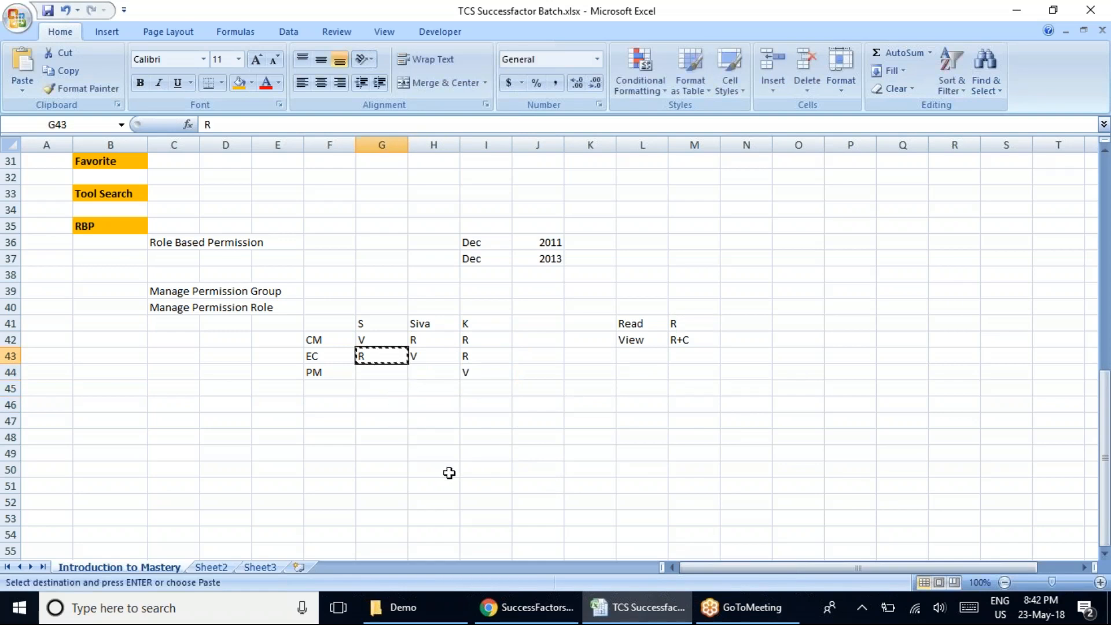
{"action": "left_click", "coordinate": [381, 382]}
{"action": "key", "text": "ctrl+v"}
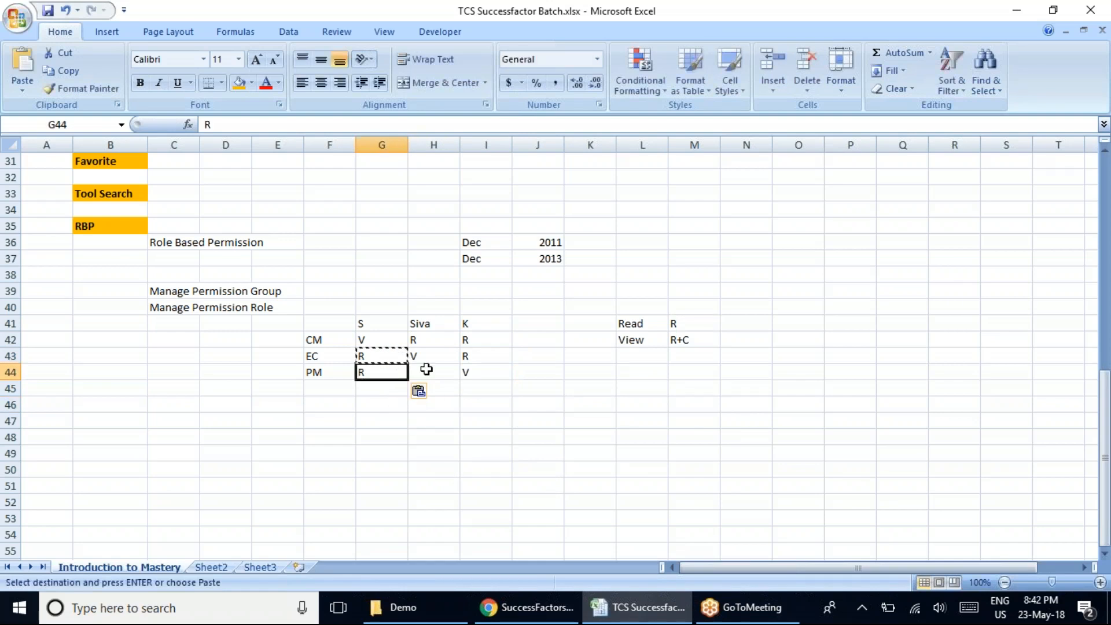
Paste the copied "R" into cell H44 in the PM row and clear the copy selection.
{"action": "key", "text": "Right"}
{"action": "key", "text": "ctrl+v"}
{"action": "left_click", "coordinate": [590, 484]}
{"action": "key", "text": "Escape"}
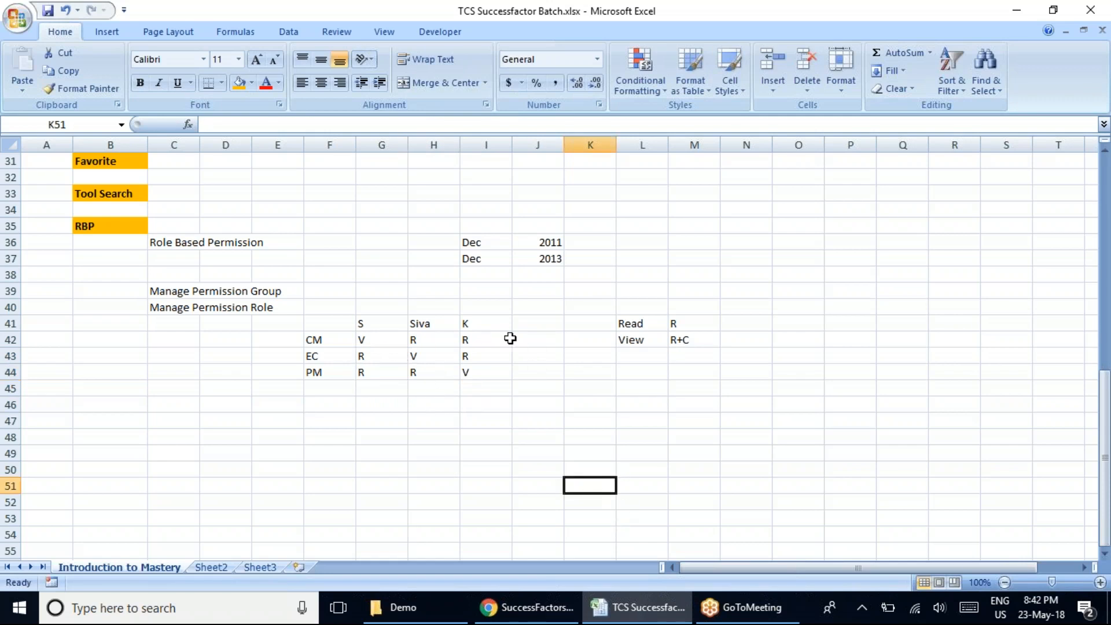
Enter "2 Role" in cell J42 at the end of the CM row.
{"action": "left_click", "coordinate": [513, 339]}
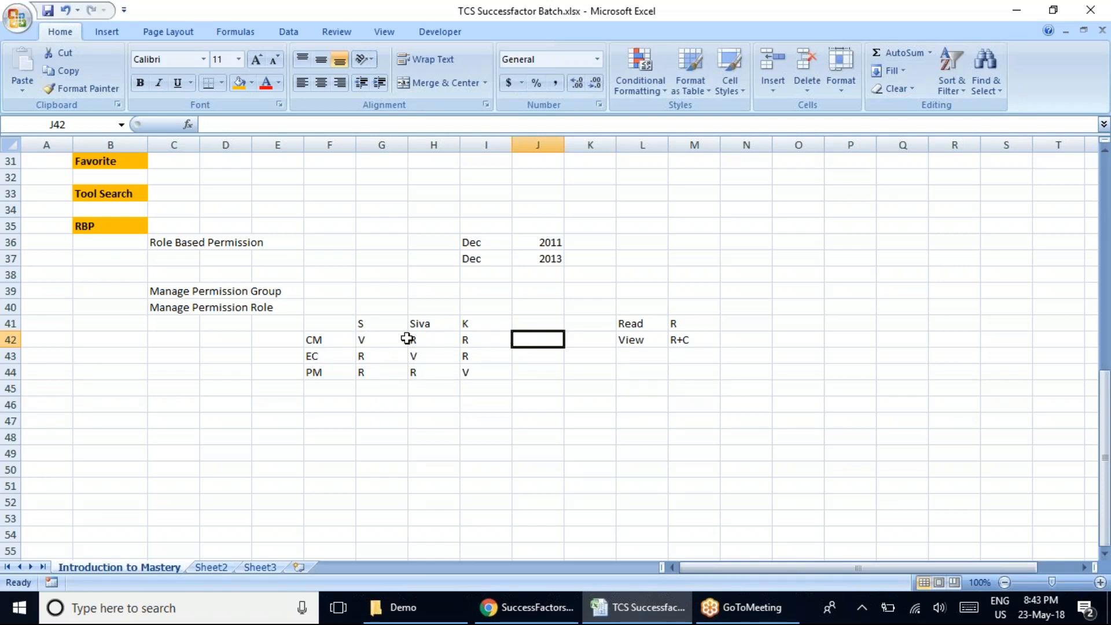
{"action": "left_click", "coordinate": [366, 339]}
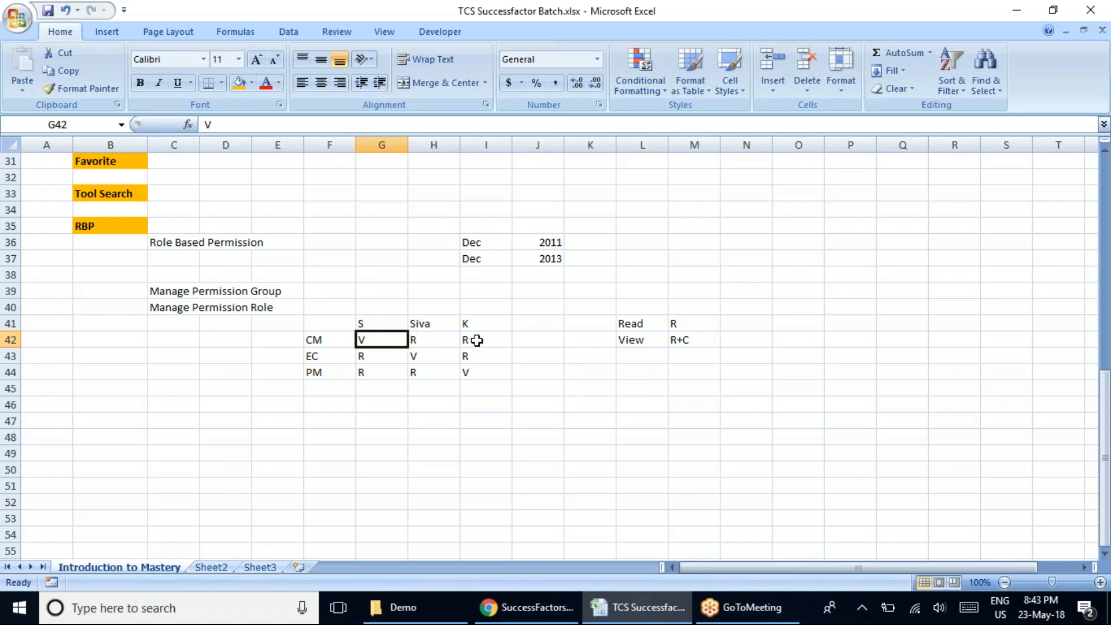
{"action": "left_click", "coordinate": [437, 341]}
{"action": "left_click", "coordinate": [525, 337]}
{"action": "type", "text": "2 R"}
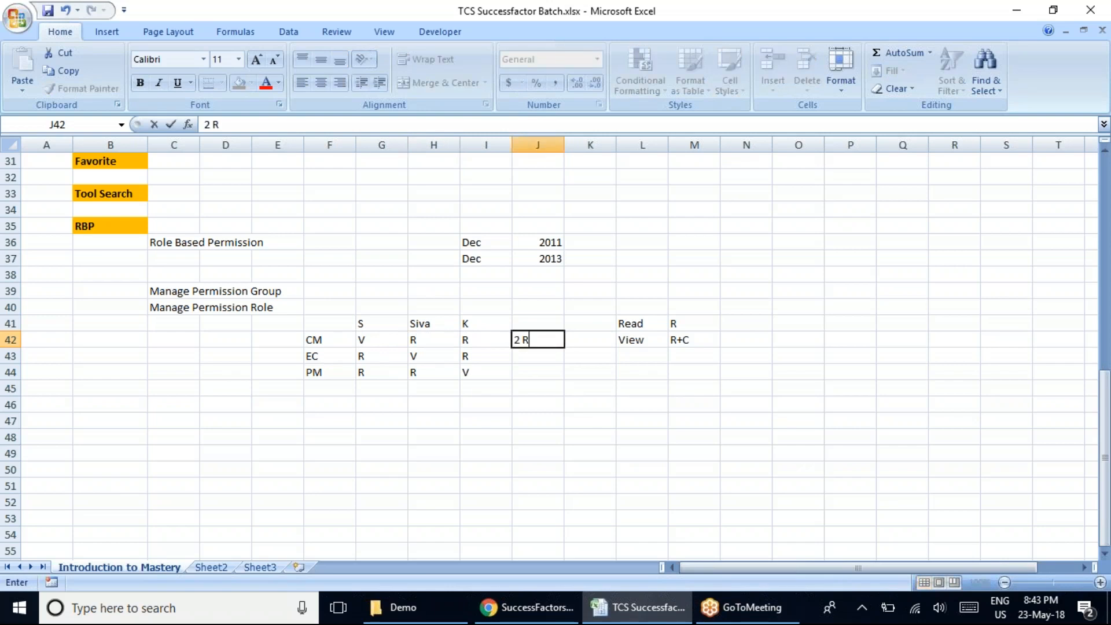
{"action": "type", "text": "ole"}
{"action": "left_click", "coordinate": [477, 452]}
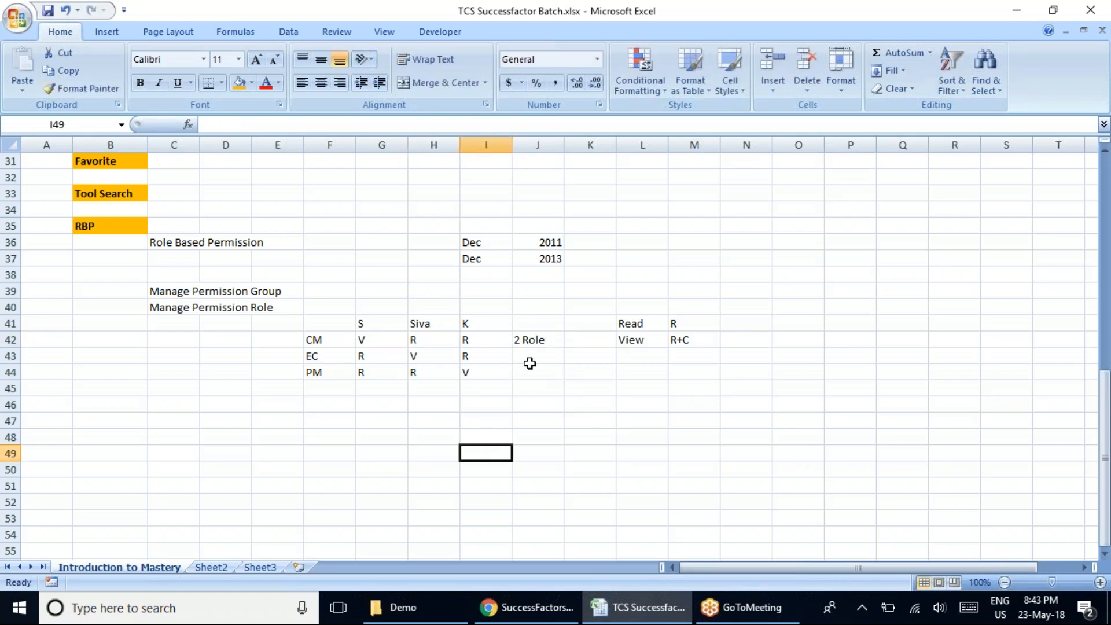
Copy the "2 Role" entry from cell J42 into cell J43 at the end of the EC row.
{"action": "left_click", "coordinate": [424, 357]}
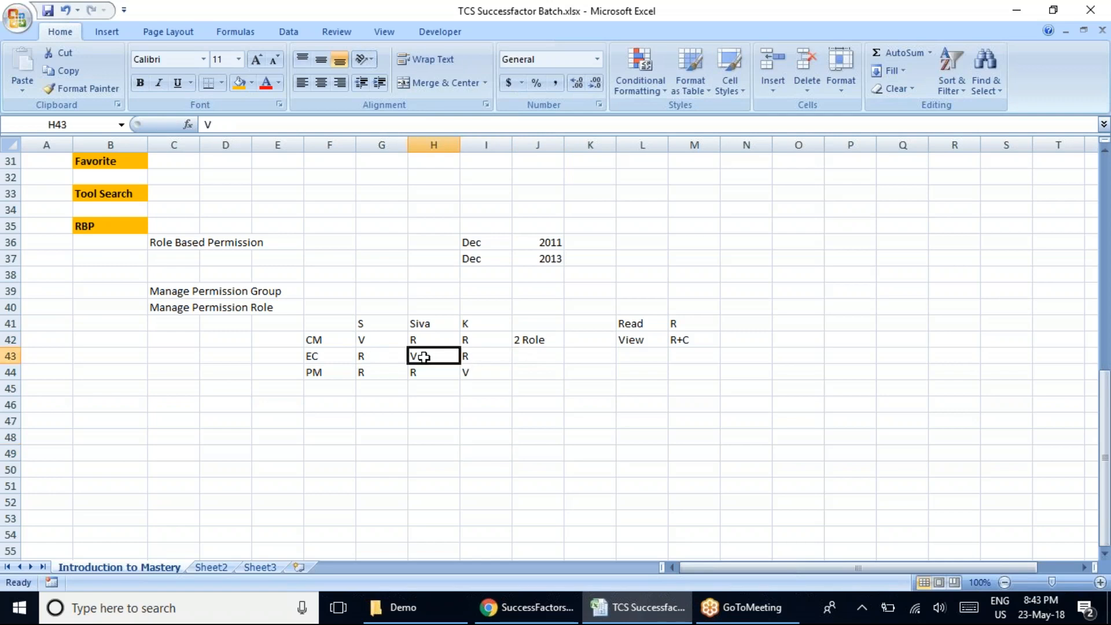
{"action": "left_click", "coordinate": [382, 365]}
{"action": "left_click", "coordinate": [463, 354]}
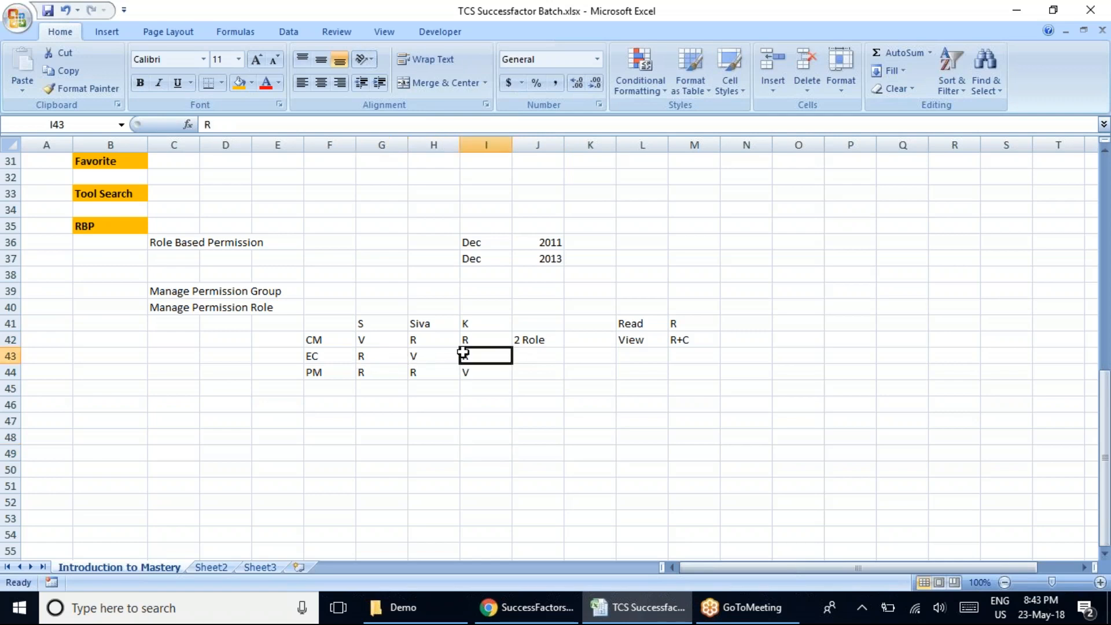
{"action": "left_click", "coordinate": [537, 342]}
{"action": "key", "text": "ctrl+c"}
{"action": "left_click", "coordinate": [528, 358]}
{"action": "key", "text": "ctrl+v"}
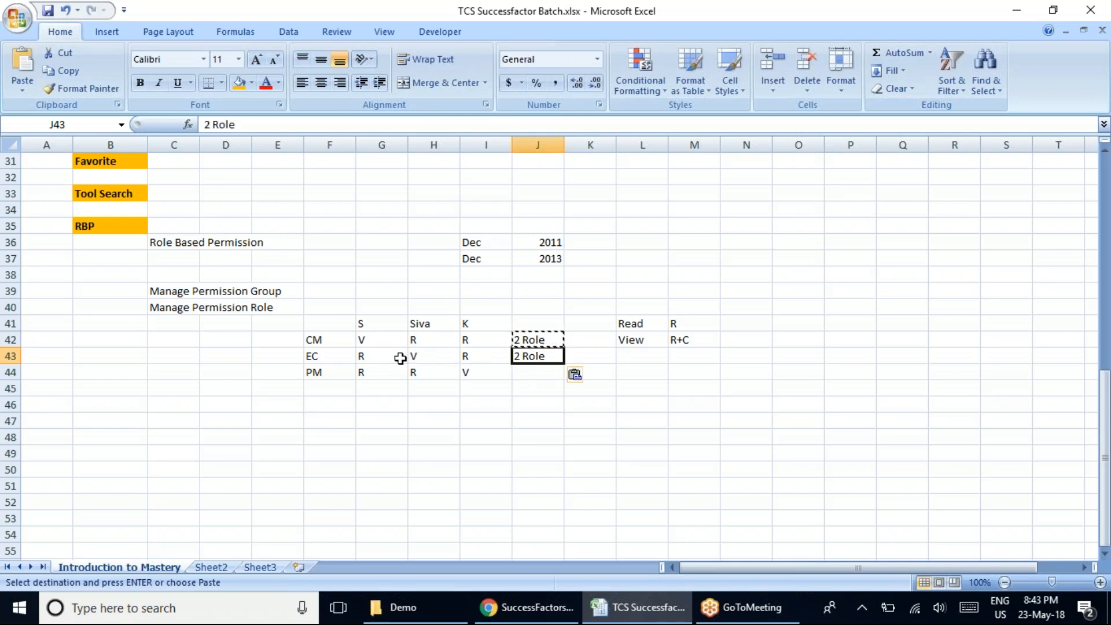
Copy the "2 Role" entry from cell J43 into cell J44 in the PM row and clear the copy selection.
{"action": "left_click", "coordinate": [471, 357]}
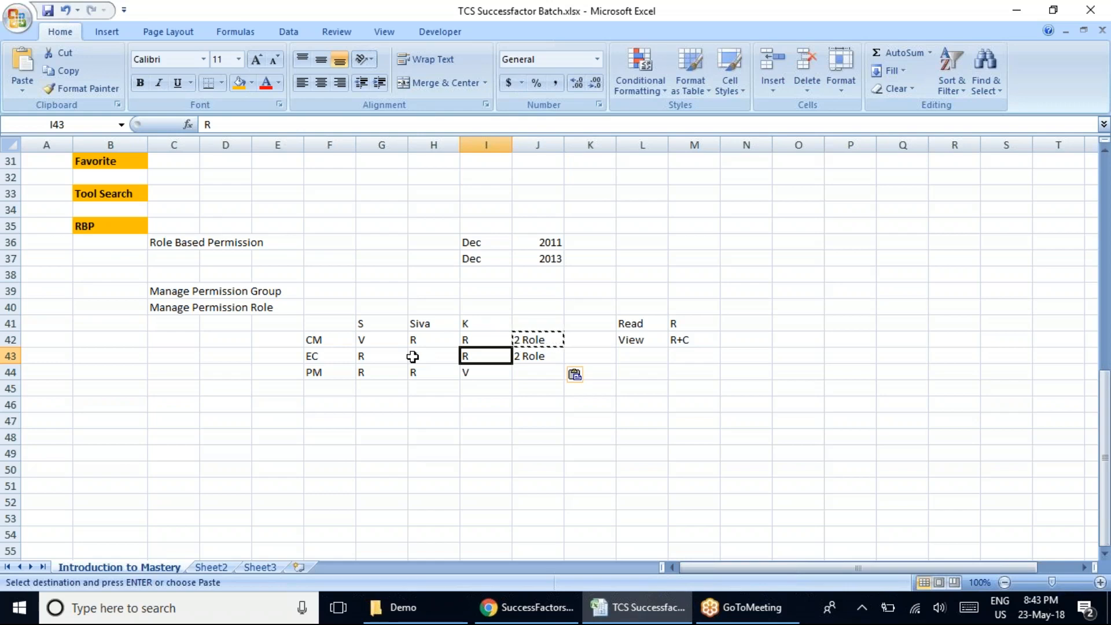
{"action": "left_click", "coordinate": [471, 373]}
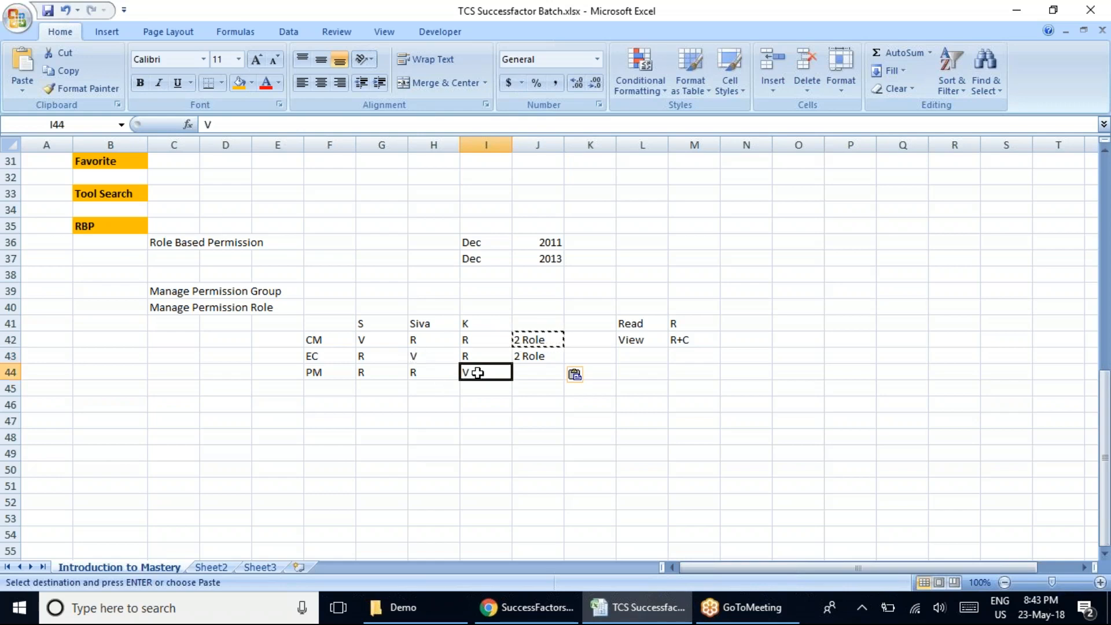
{"action": "left_click", "coordinate": [356, 376]}
{"action": "left_click", "coordinate": [416, 376]}
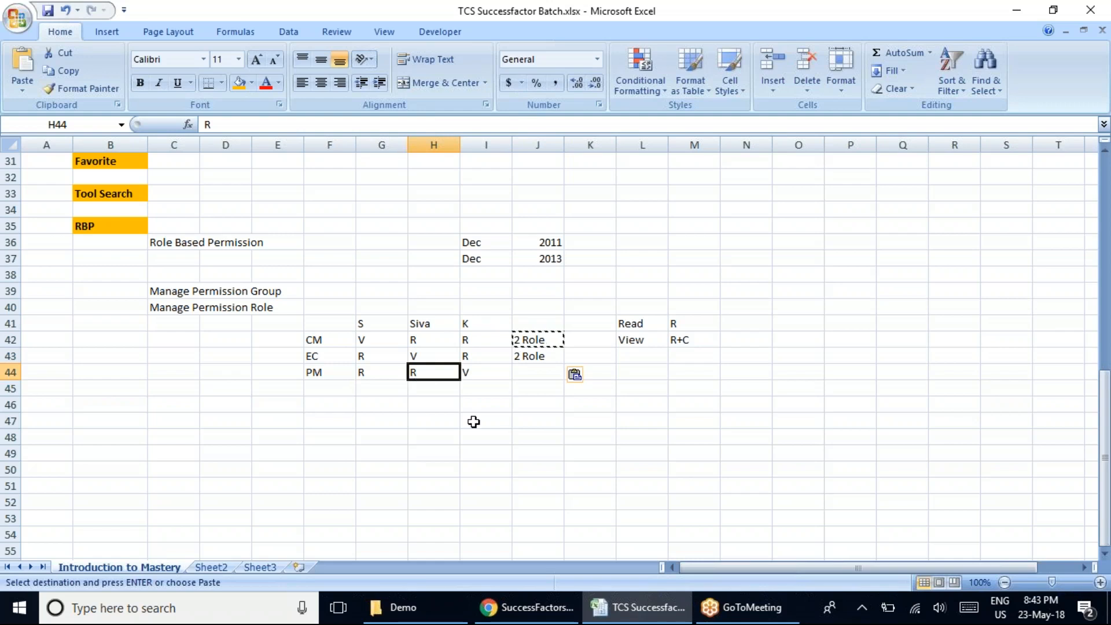
{"action": "left_click", "coordinate": [537, 378]}
{"action": "left_click", "coordinate": [535, 356]}
{"action": "key", "text": "ctrl+c"}
{"action": "left_click", "coordinate": [523, 375]}
{"action": "key", "text": "ctrl+v"}
{"action": "left_click", "coordinate": [515, 466]}
{"action": "key", "text": "Escape"}
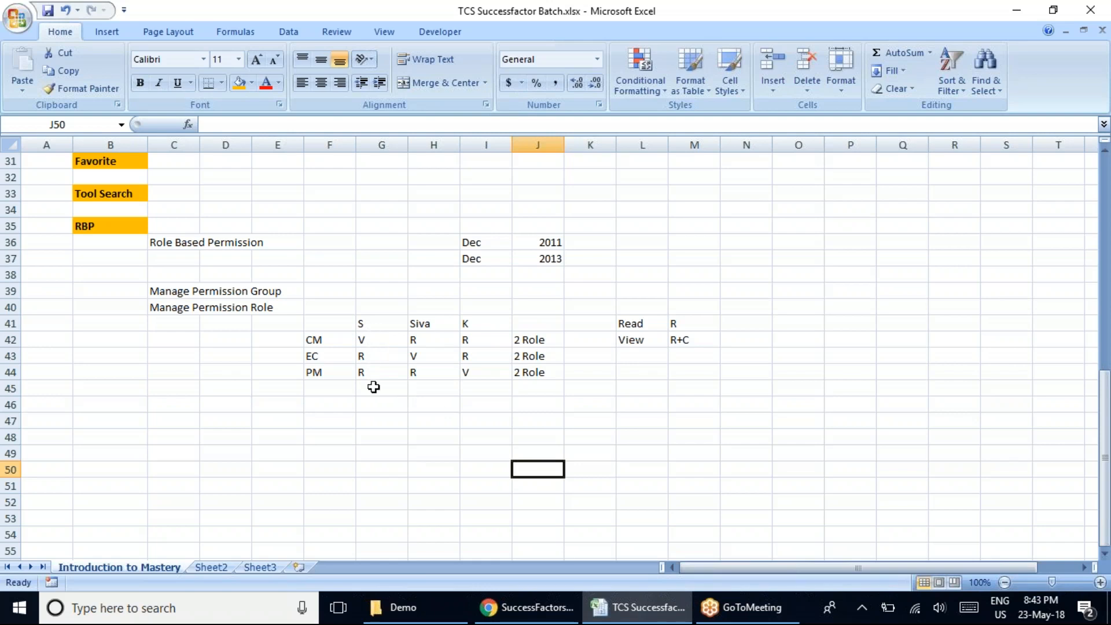
Review the access matrix in G42:I44 column by column, plus the Manage Permission Group and Manage Permission Role entries.
{"action": "left_click_drag", "start_coordinate": [371, 336], "coordinate": [370, 382]}
{"action": "left_click_drag", "start_coordinate": [420, 337], "coordinate": [422, 375]}
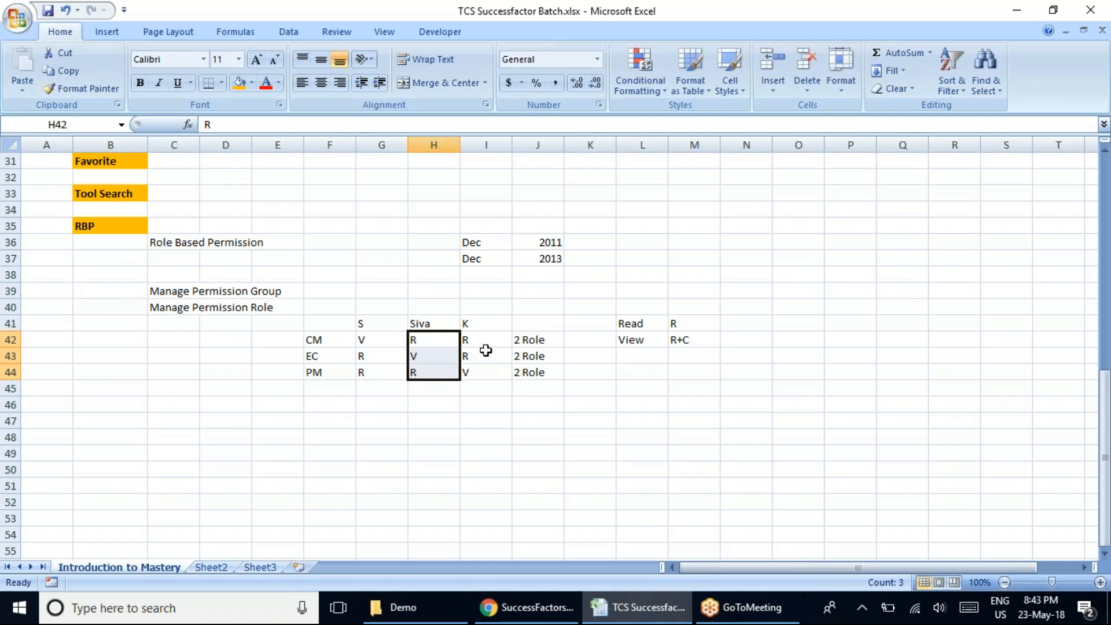
{"action": "left_click_drag", "start_coordinate": [488, 337], "coordinate": [486, 370]}
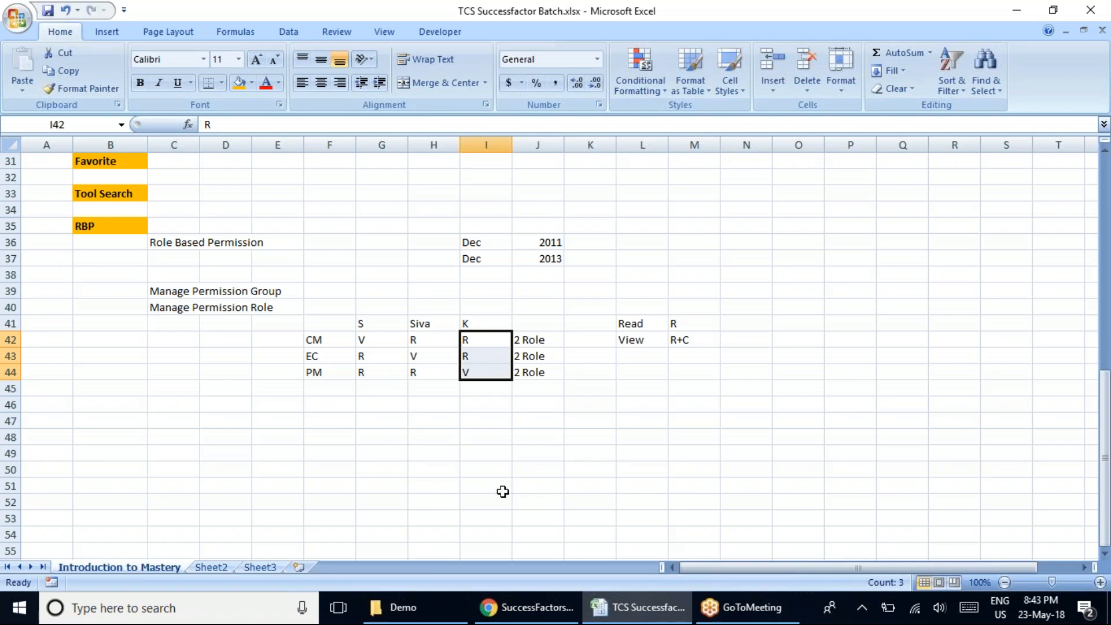
{"action": "left_click", "coordinate": [523, 610]}
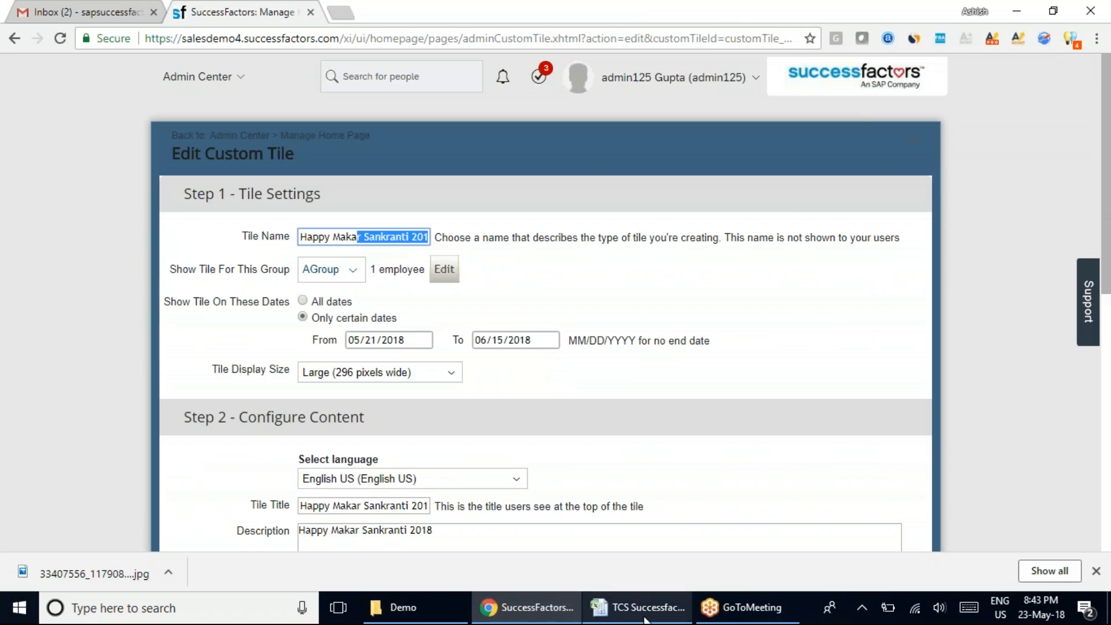
{"action": "left_click", "coordinate": [643, 608]}
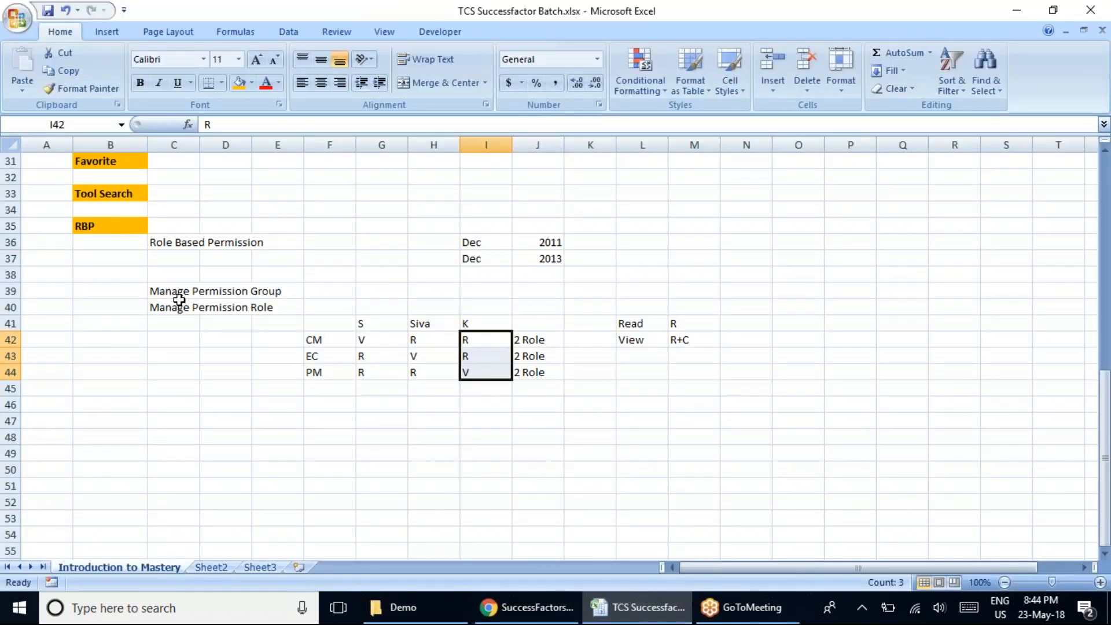
{"action": "left_click", "coordinate": [161, 291]}
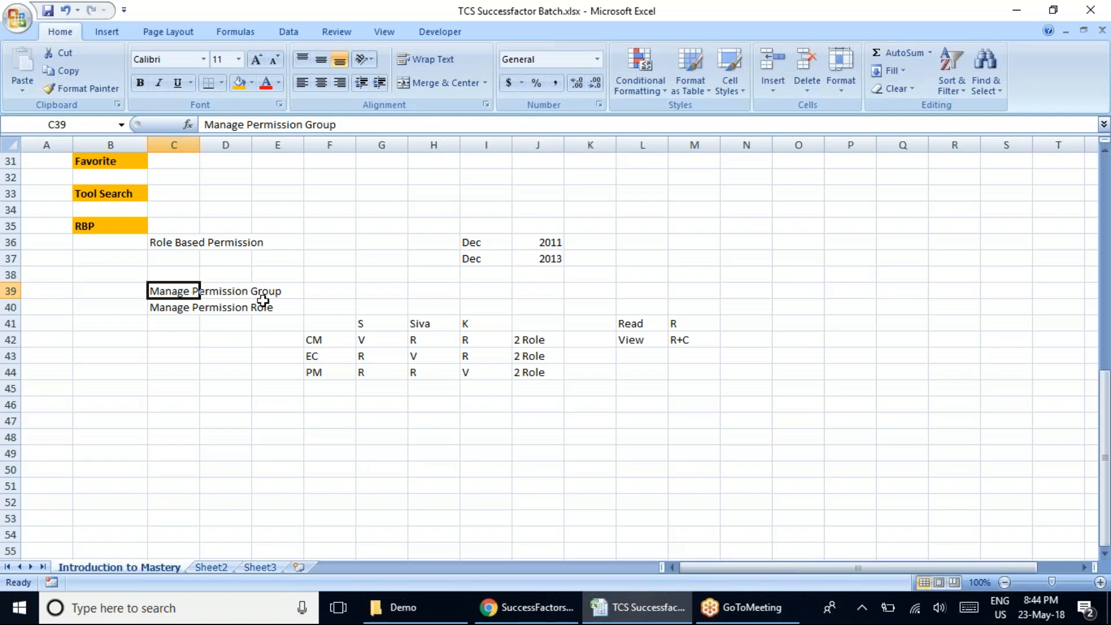
{"action": "left_click", "coordinate": [178, 307]}
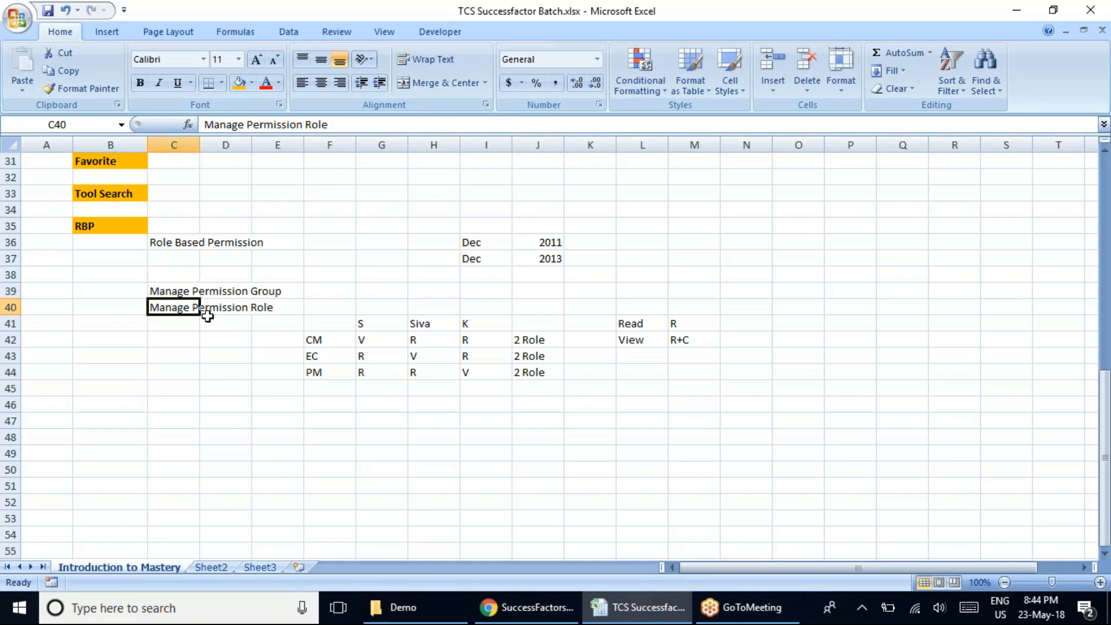
{"action": "key", "text": "ctrl+c"}
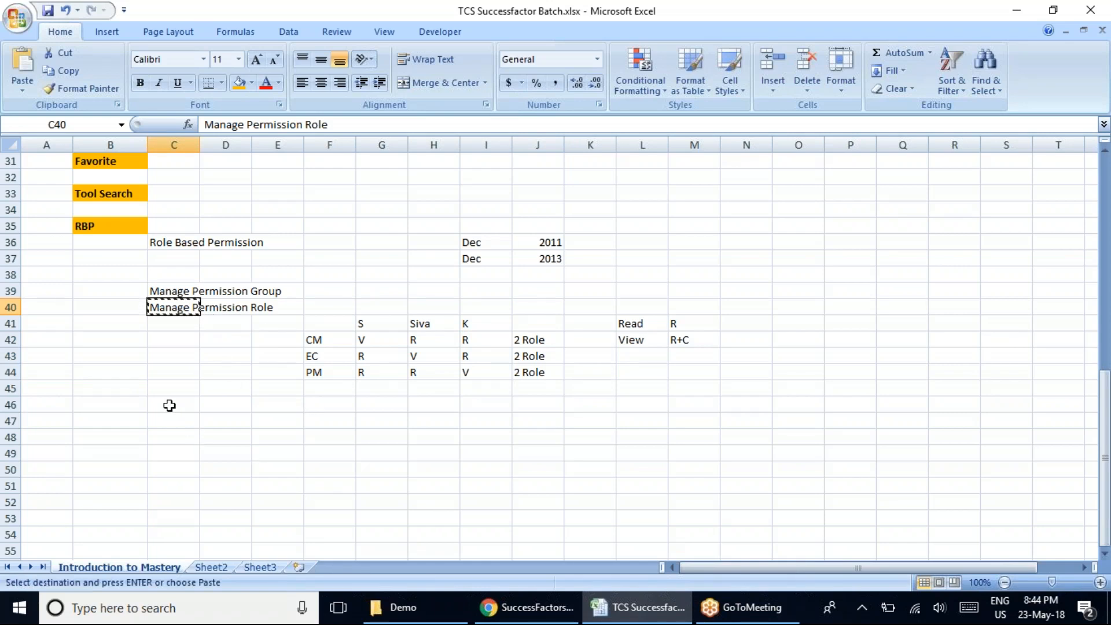
{"action": "key", "text": "Escape"}
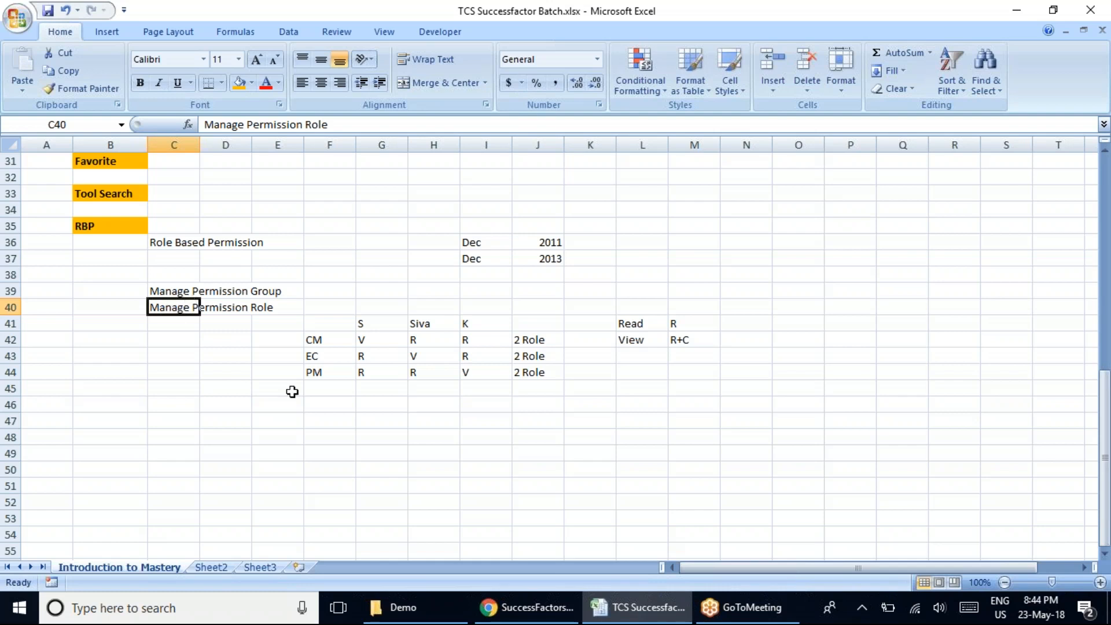
Switch to Chrome, go to Admin Center and open the Permission Role List from Set User Permissions.
{"action": "left_click", "coordinate": [538, 607]}
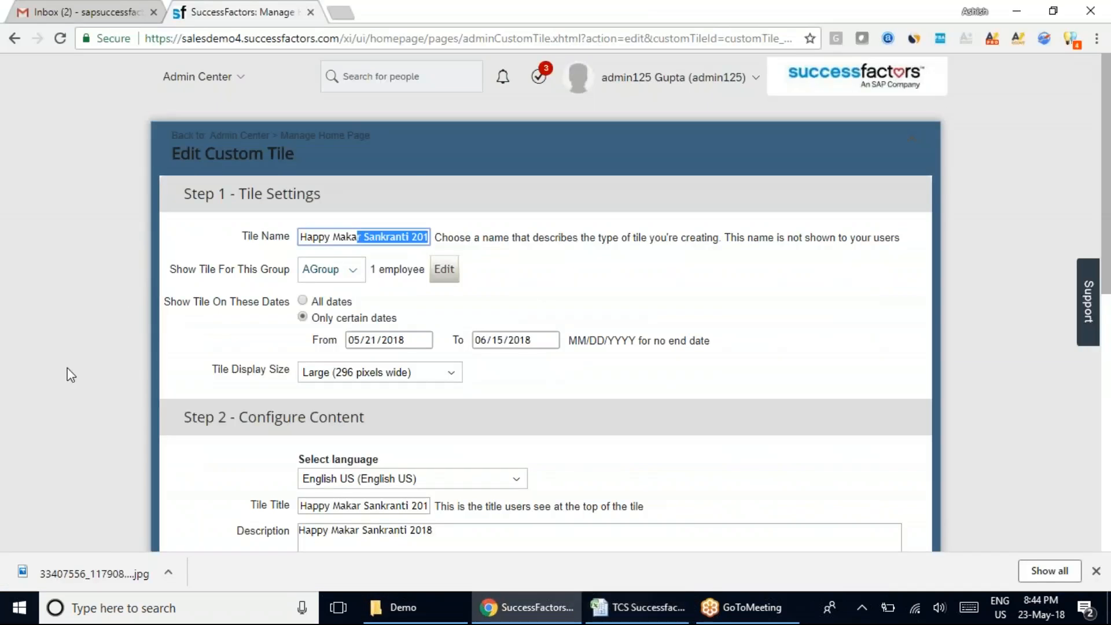
{"action": "left_click", "coordinate": [238, 78]}
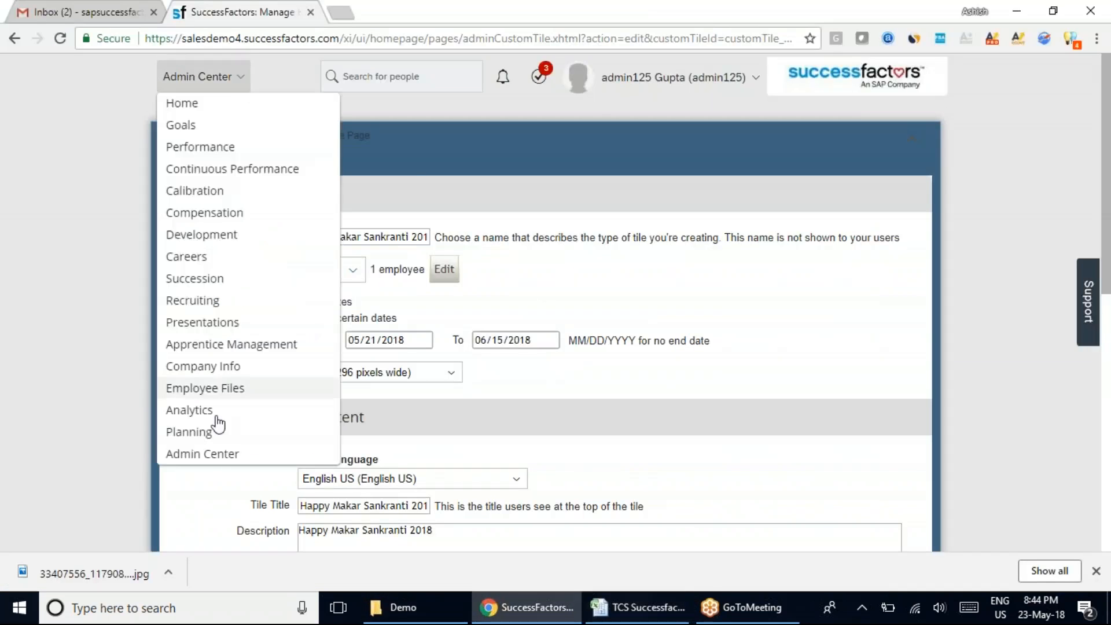
{"action": "left_click", "coordinate": [212, 456]}
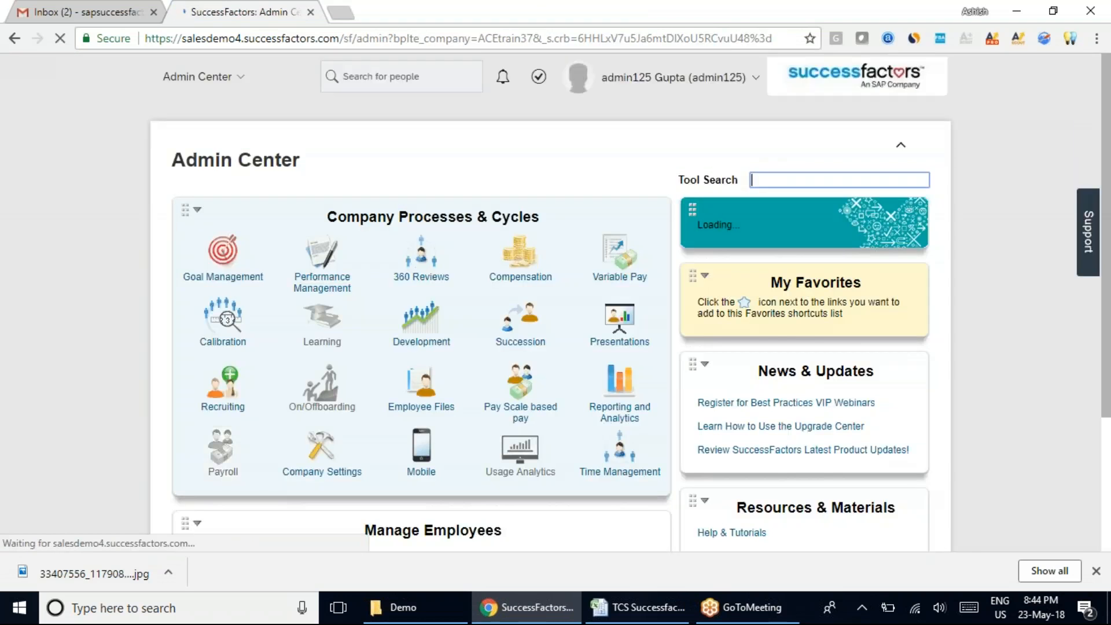
{"action": "scroll", "coordinate": [124, 457], "scroll_direction": "down", "scroll_amount": 4}
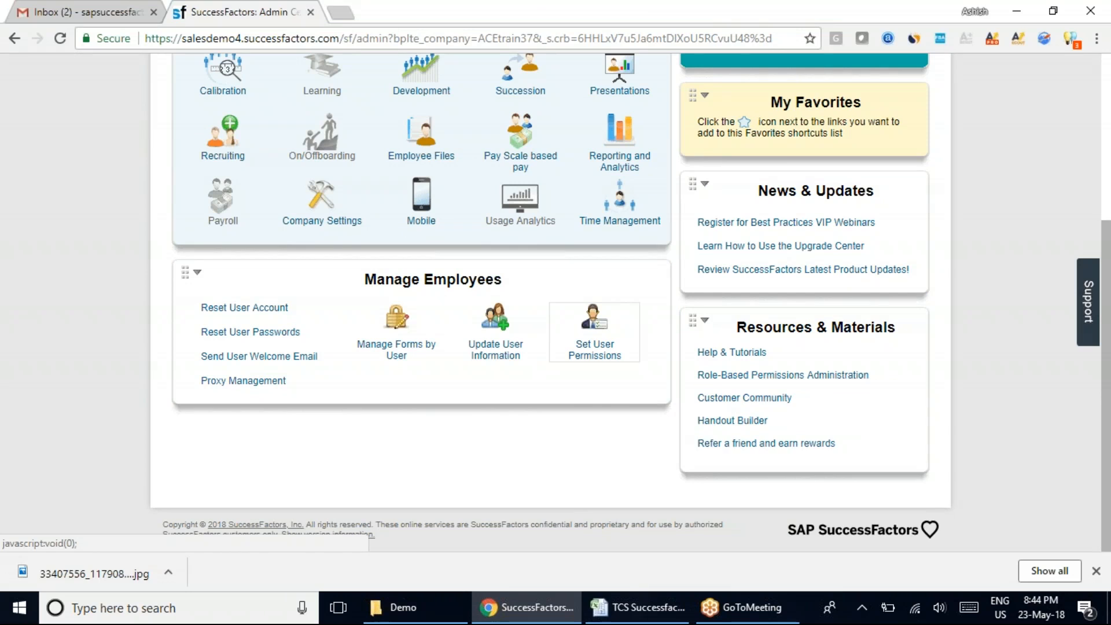
{"action": "left_click", "coordinate": [594, 324]}
{"action": "left_click", "coordinate": [576, 446]}
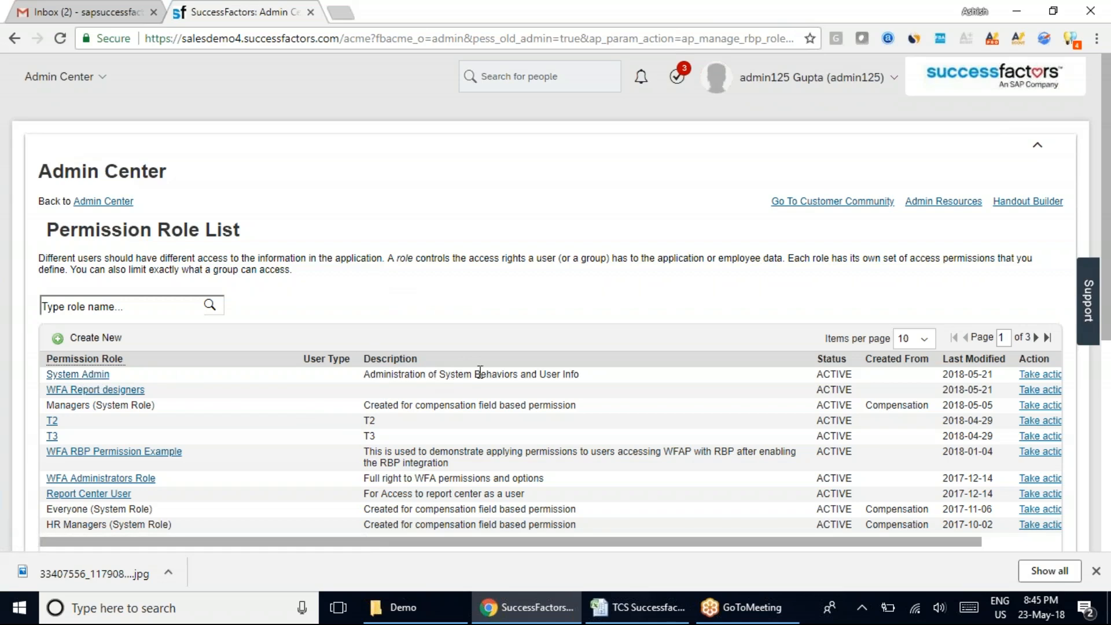
Examine the System Admin role's description, status, last modified date and available actions in the Permission Role List.
{"action": "left_click_drag", "start_coordinate": [593, 376], "coordinate": [457, 361]}
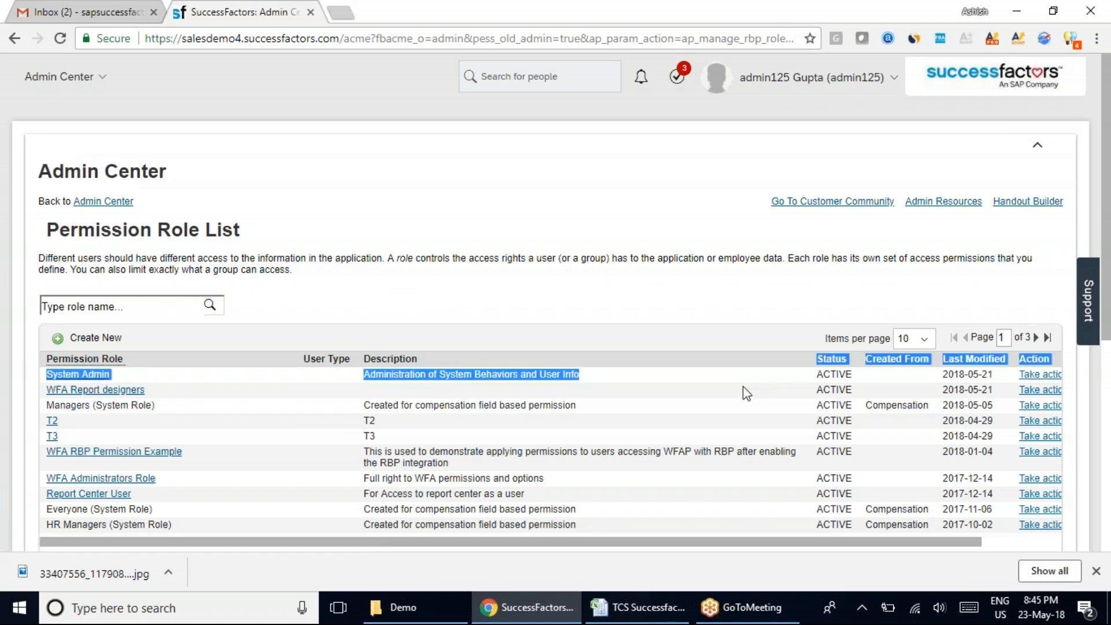
{"action": "double_click", "coordinate": [837, 374]}
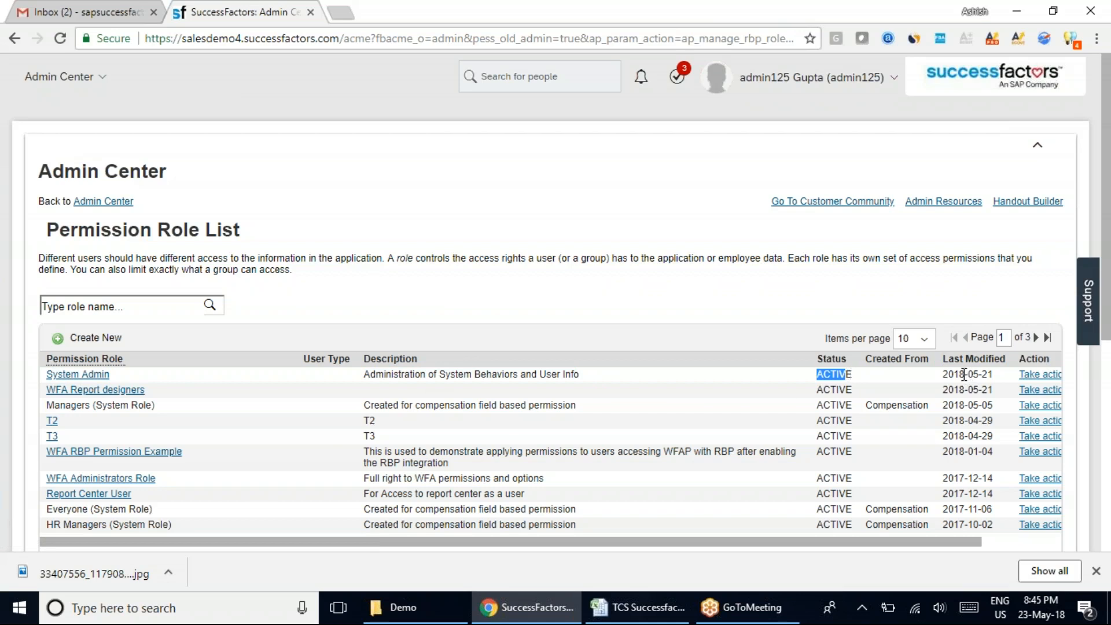
{"action": "left_click", "coordinate": [993, 375]}
{"action": "left_click_drag", "start_coordinate": [994, 372], "coordinate": [981, 376]}
{"action": "left_click_drag", "start_coordinate": [832, 542], "coordinate": [929, 540]}
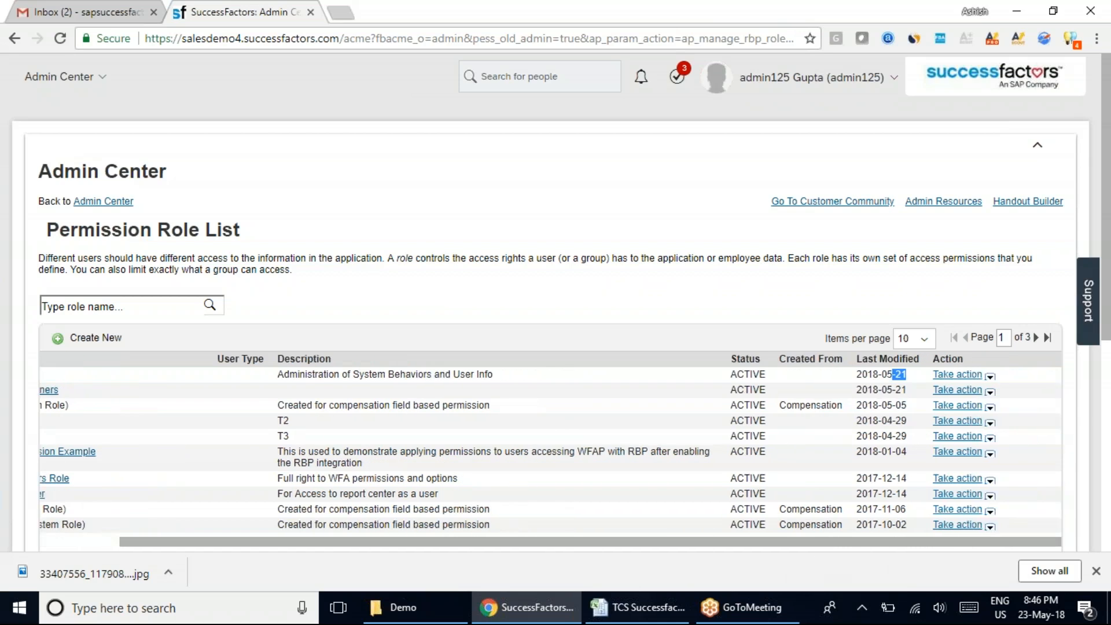
{"action": "left_click", "coordinate": [991, 377]}
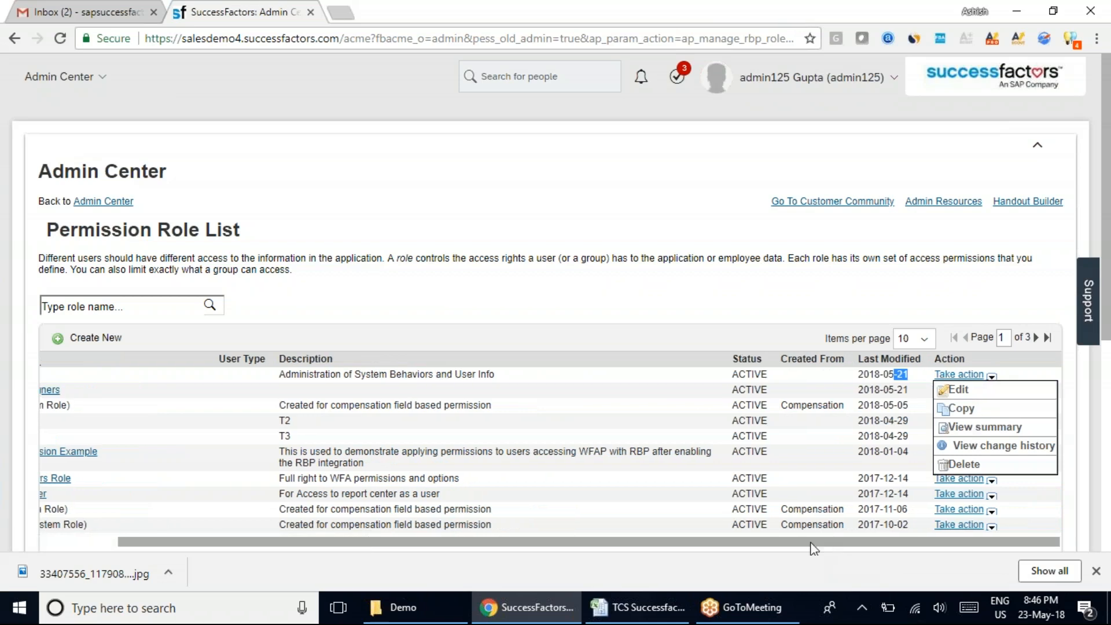
{"action": "left_click", "coordinate": [310, 542]}
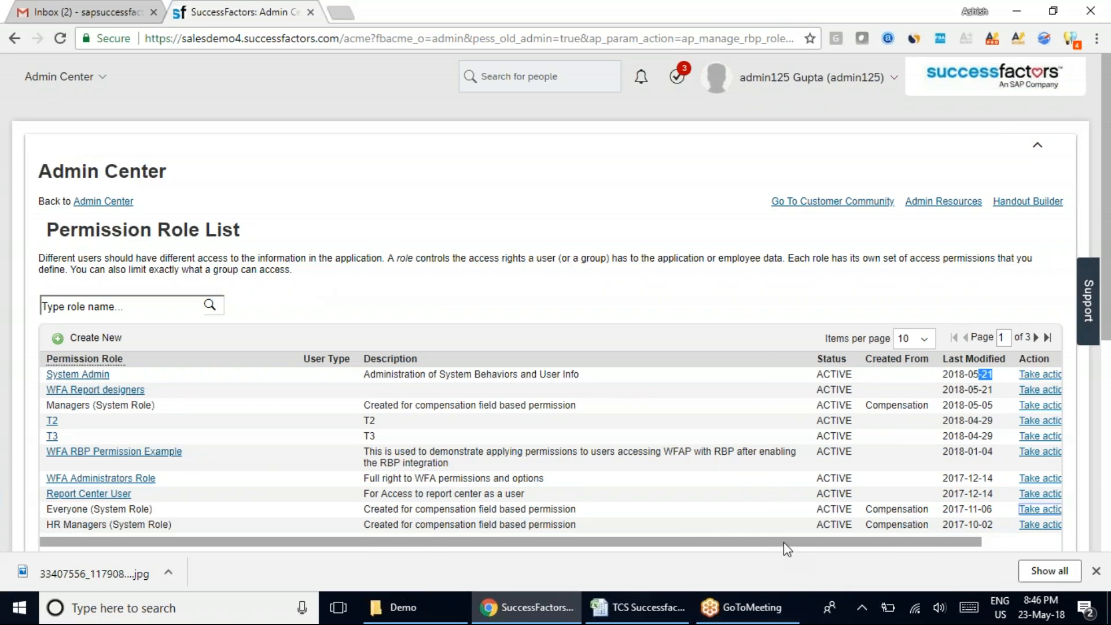
{"action": "left_click_drag", "start_coordinate": [783, 541], "coordinate": [912, 550]}
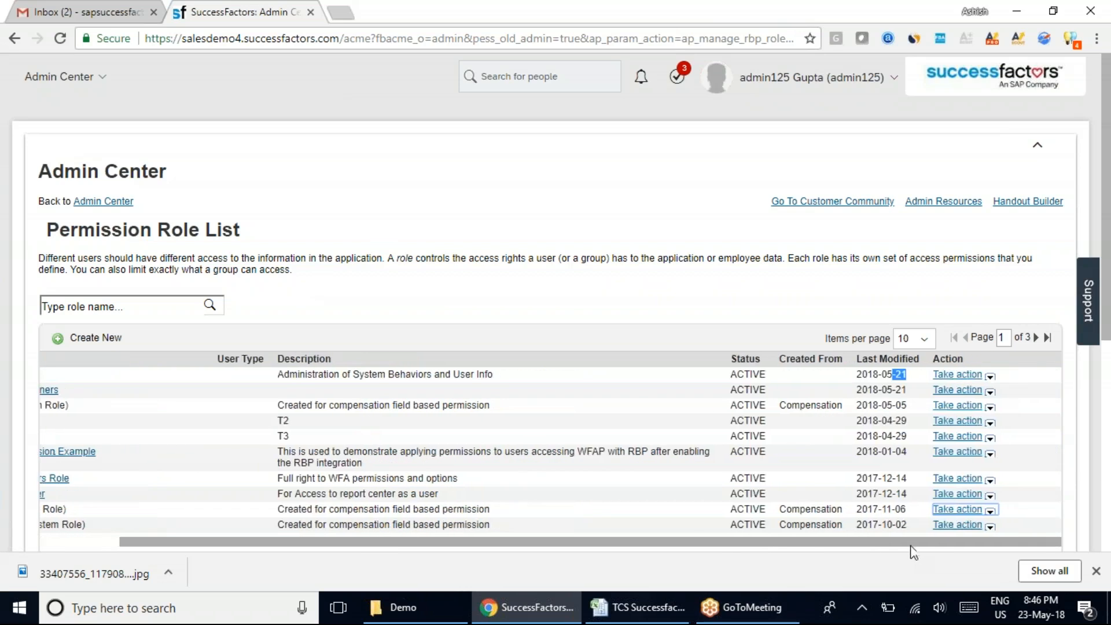
Open the summary of the System Admin role and maximize its preview window.
{"action": "left_click", "coordinate": [991, 378]}
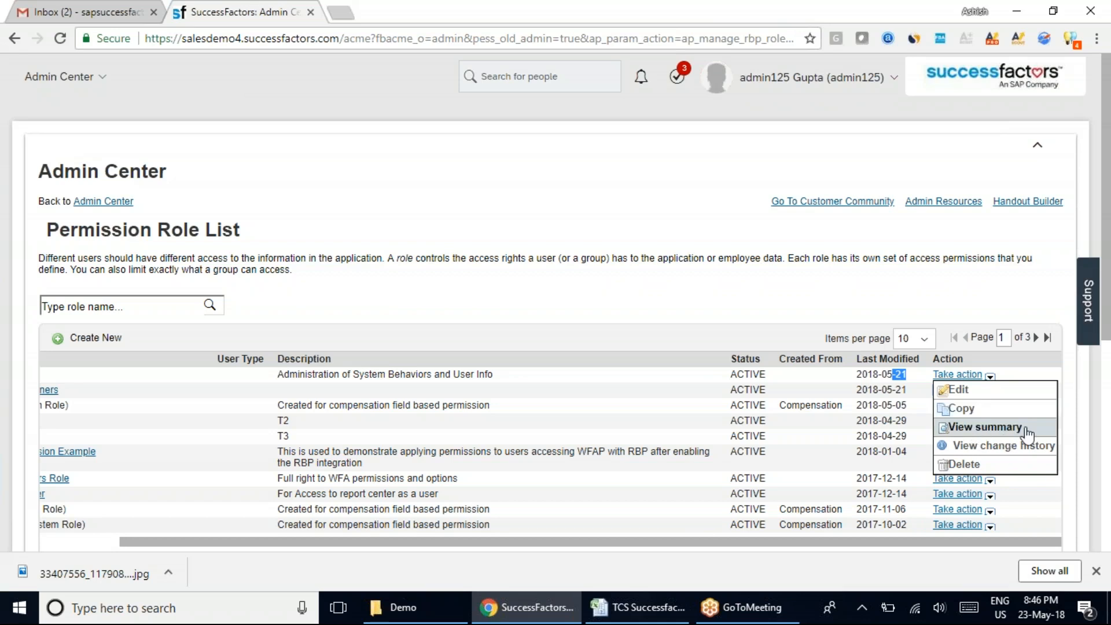
{"action": "left_click", "coordinate": [987, 428]}
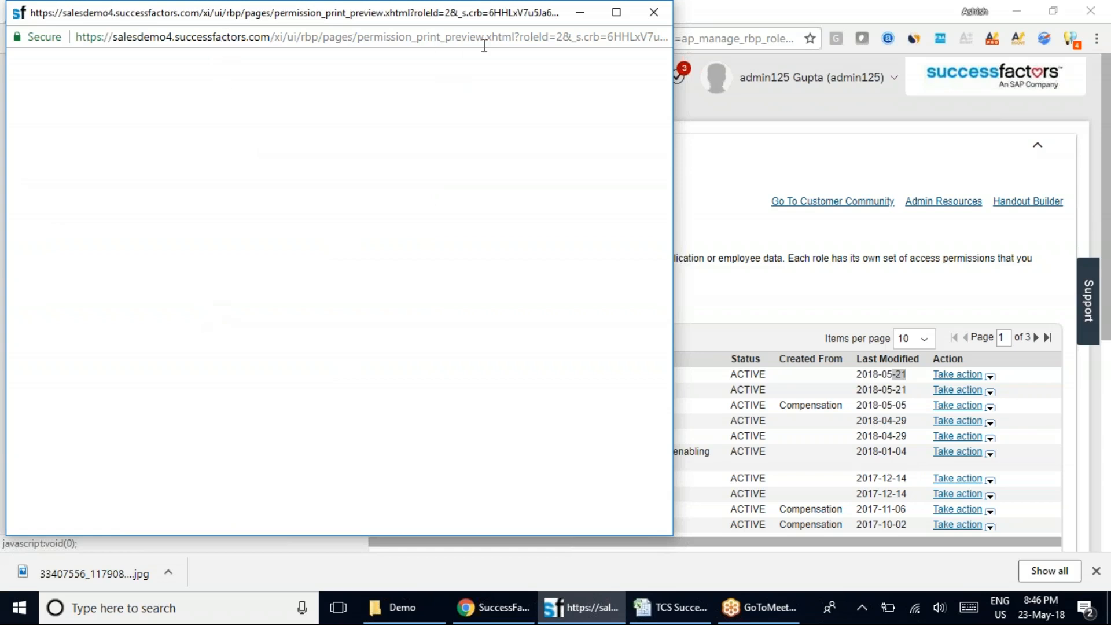
{"action": "double_click", "coordinate": [431, 13]}
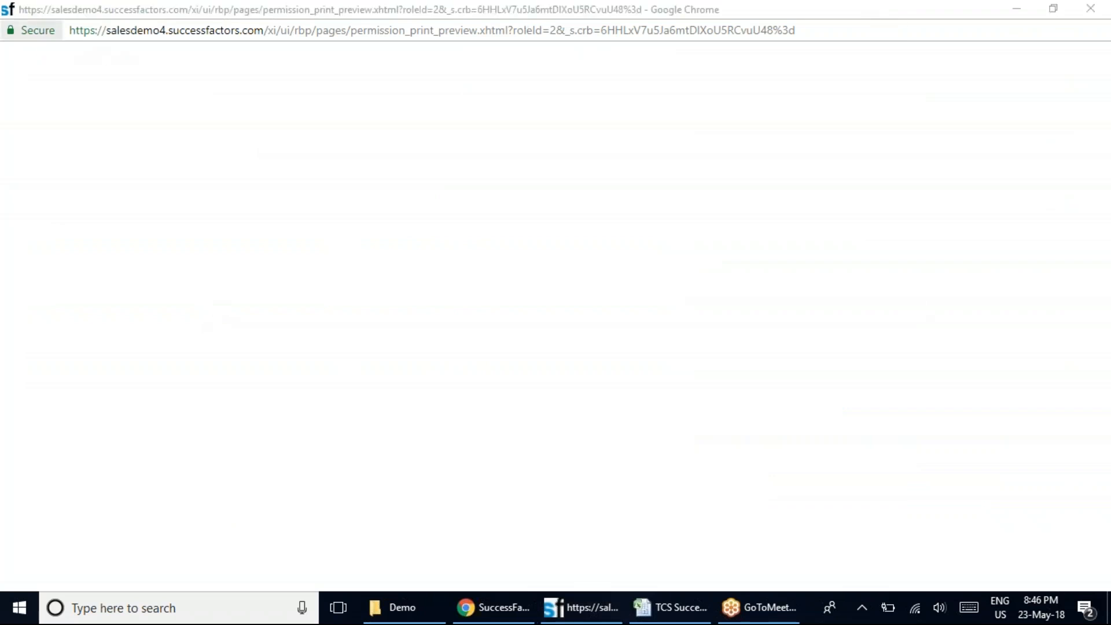
{"action": "right_click", "coordinate": [482, 25]}
{"action": "left_click", "coordinate": [832, 246]}
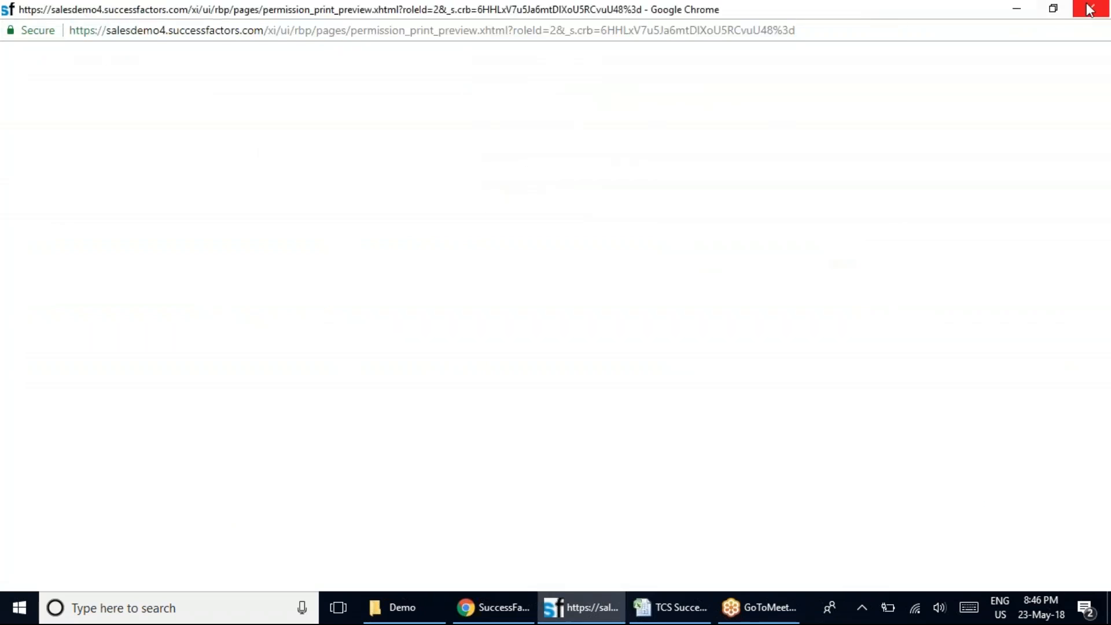
Close the System Admin summary preview, open the role's change history and view the summary of its most recent 2018-05-21 change in a maximized window.
{"action": "left_click", "coordinate": [1089, 9]}
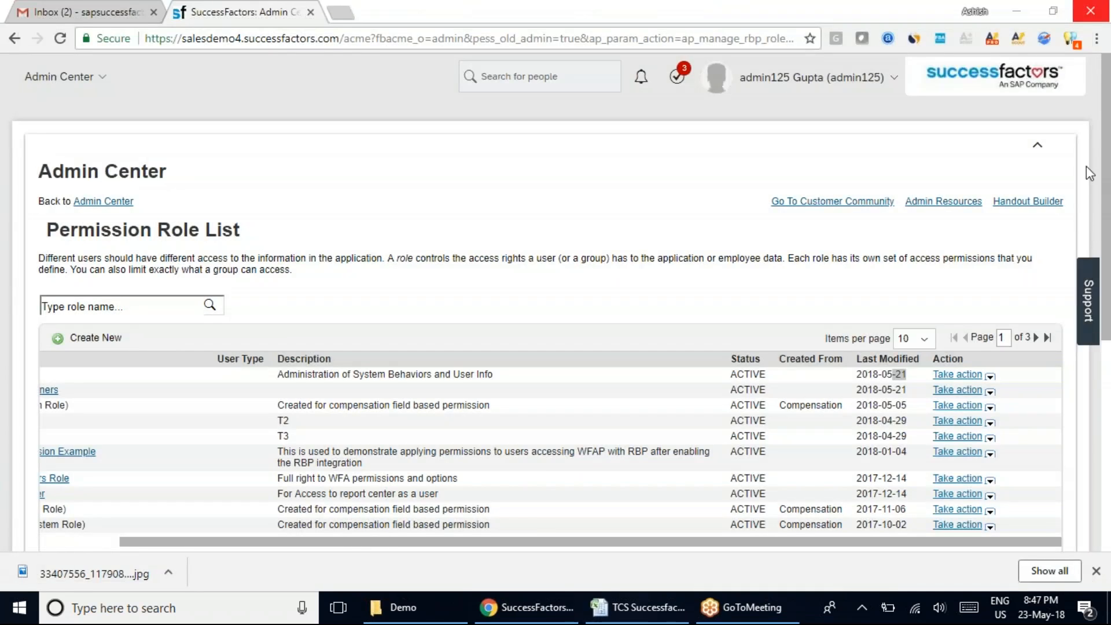
{"action": "left_click", "coordinate": [989, 377]}
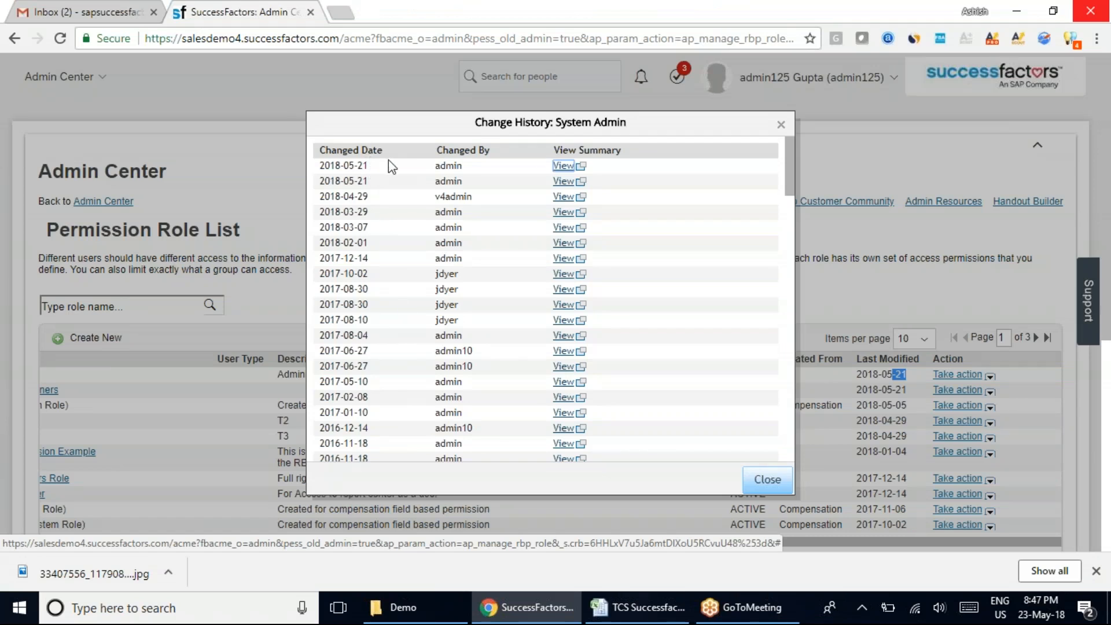
{"action": "left_click_drag", "start_coordinate": [368, 167], "coordinate": [344, 165]}
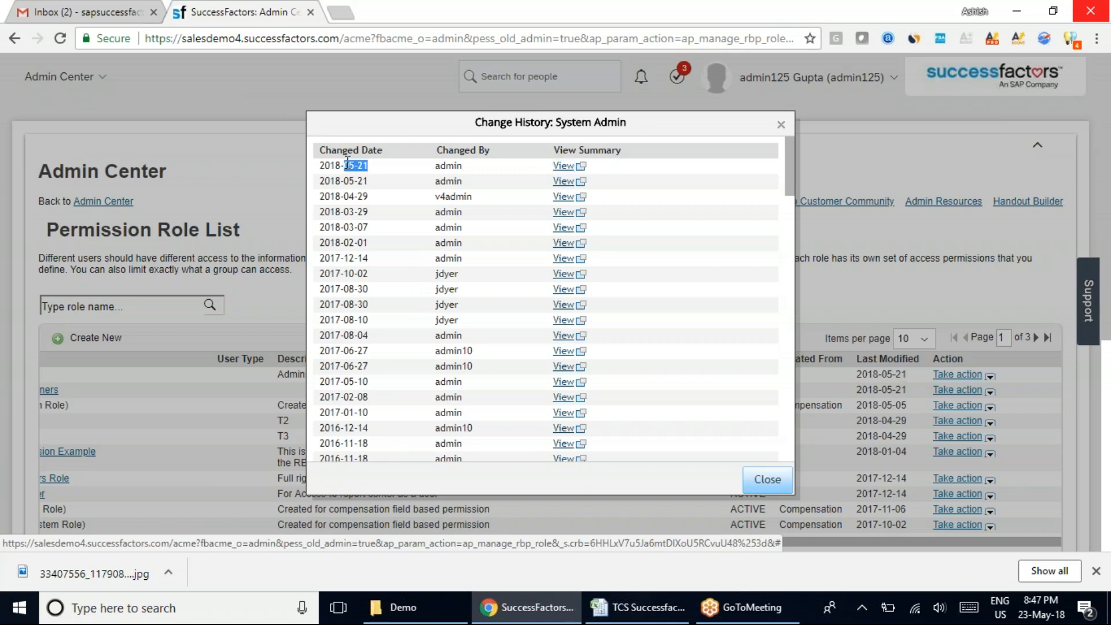
{"action": "left_click", "coordinate": [587, 166]}
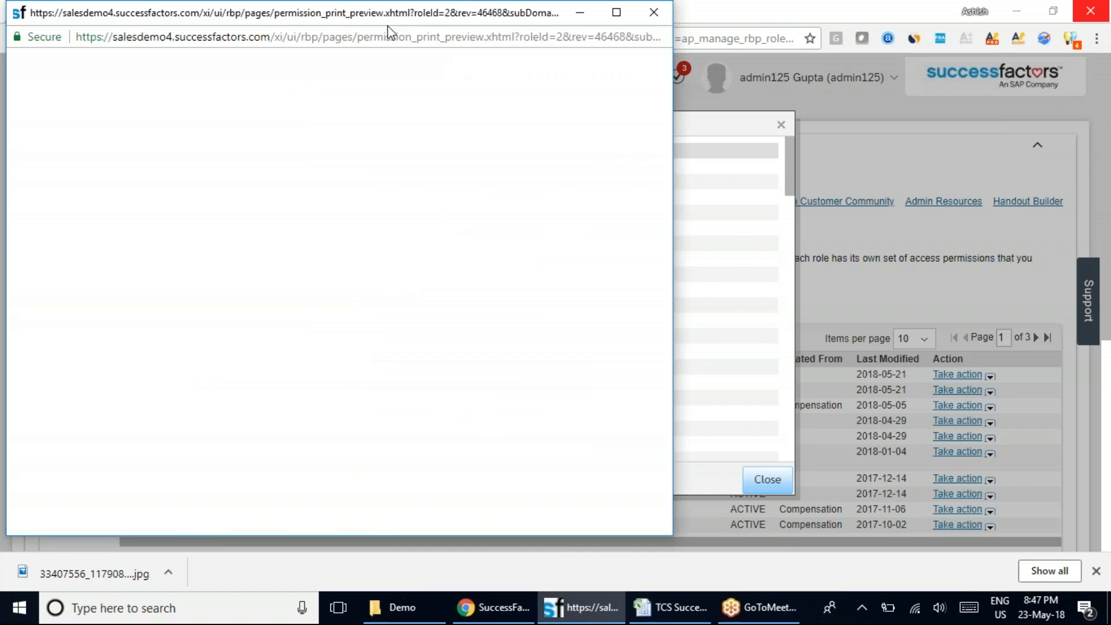
{"action": "double_click", "coordinate": [373, 13]}
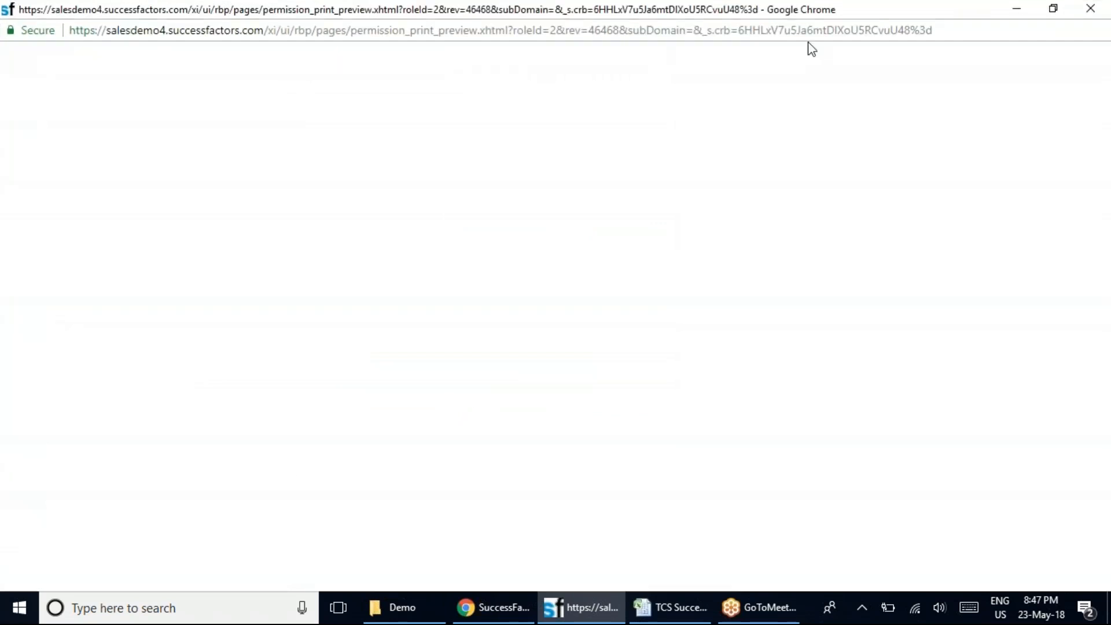
Check the address options and pop-up permission of the blank summary window, and close the window.
{"action": "right_click", "coordinate": [411, 31]}
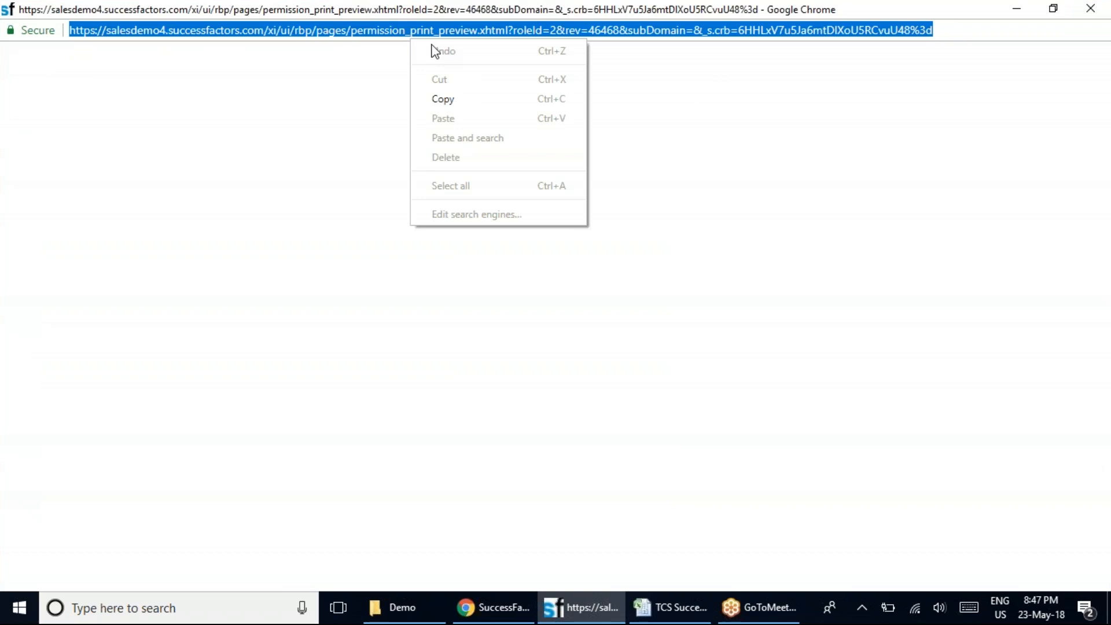
{"action": "left_click", "coordinate": [632, 394]}
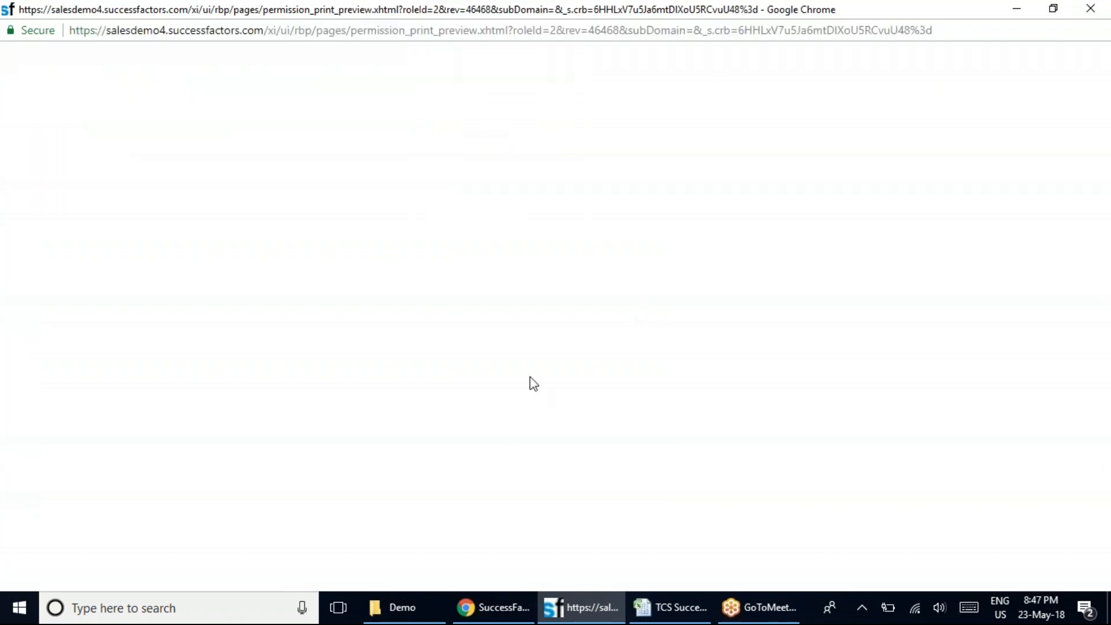
{"action": "left_click", "coordinate": [48, 36]}
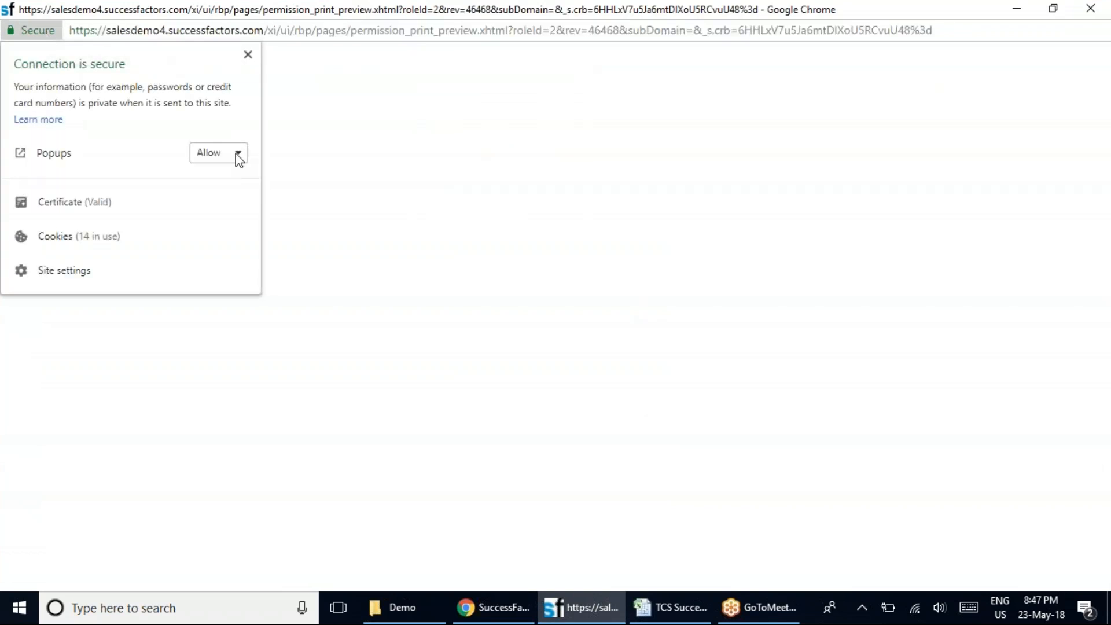
{"action": "left_click", "coordinate": [434, 247]}
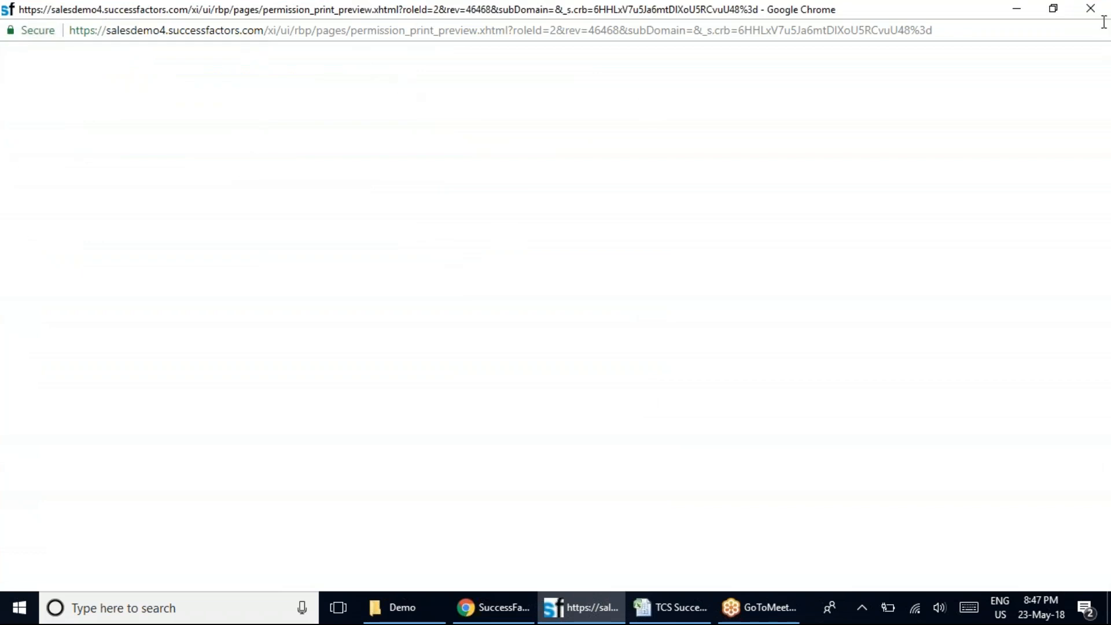
{"action": "left_click", "coordinate": [1086, 9]}
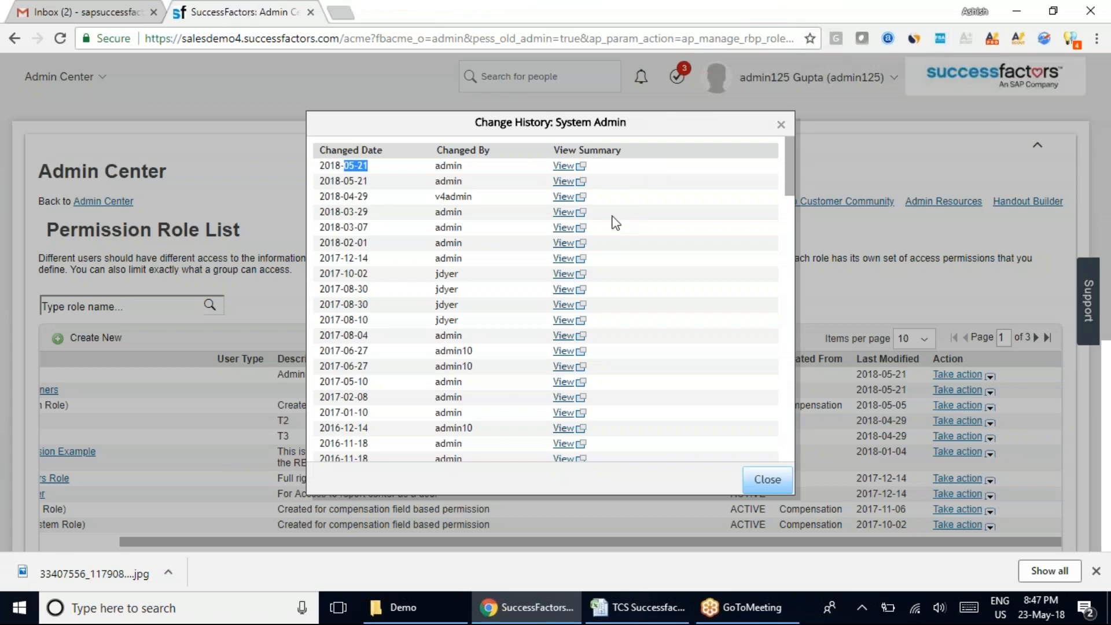
Reopen the summary of the most recent System Admin change, and close it together with the change history.
{"action": "left_click", "coordinate": [567, 166]}
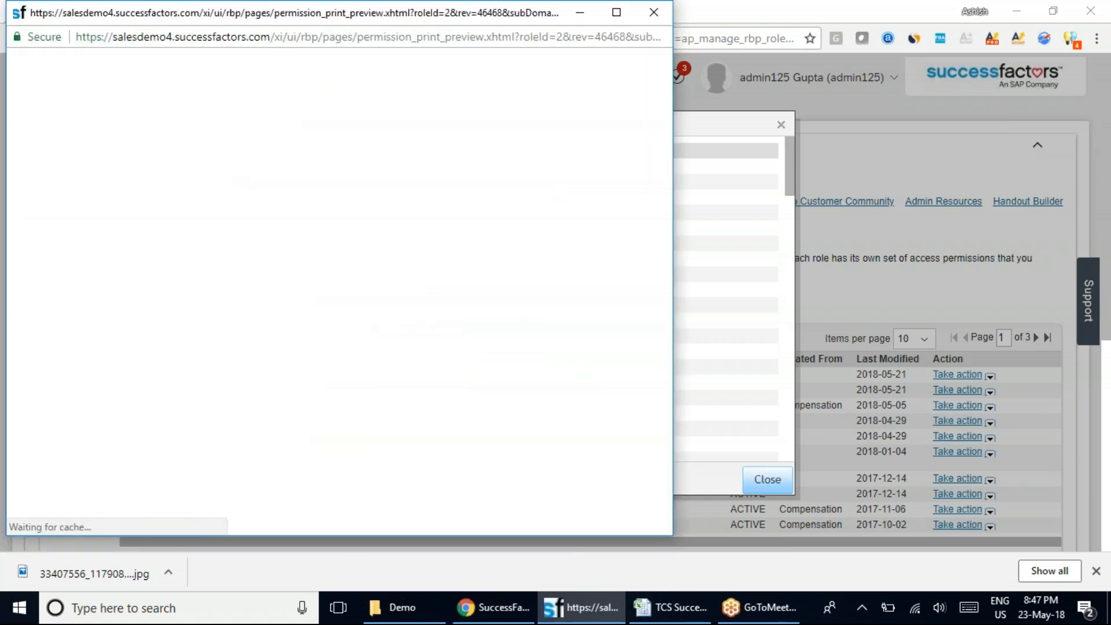
{"action": "right_click", "coordinate": [535, 35]}
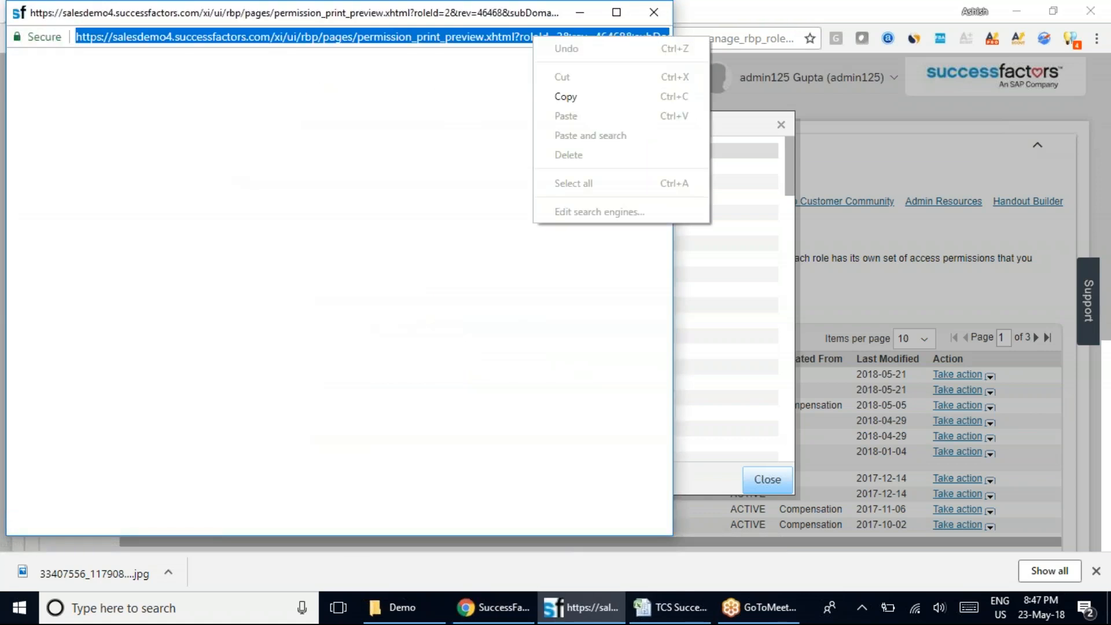
{"action": "left_click", "coordinate": [466, 335]}
{"action": "left_click", "coordinate": [653, 11]}
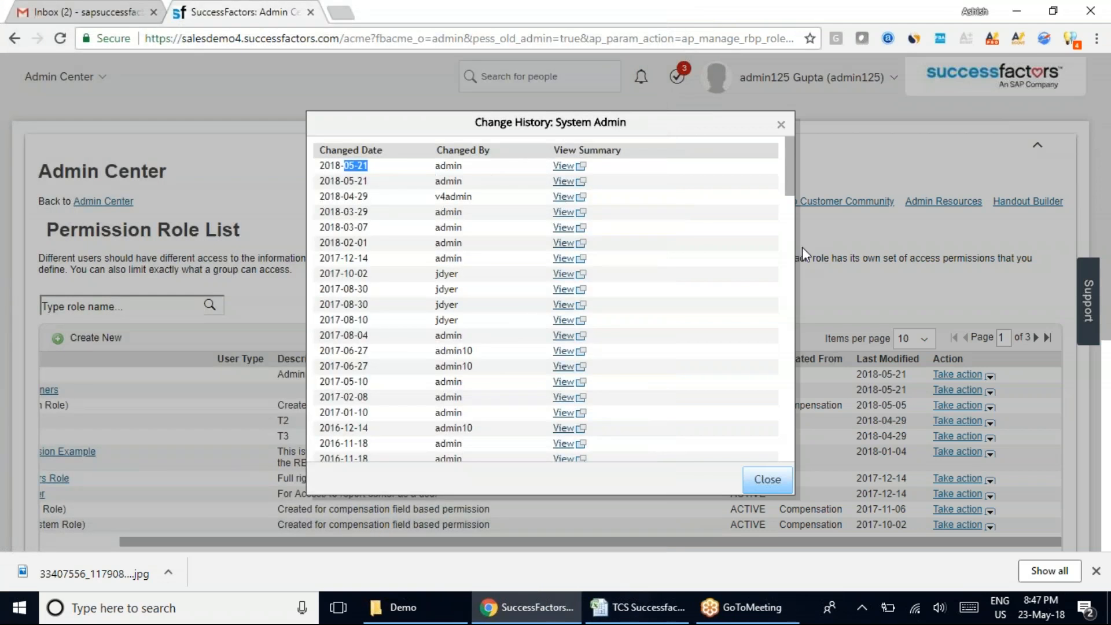
{"action": "left_click", "coordinate": [780, 124]}
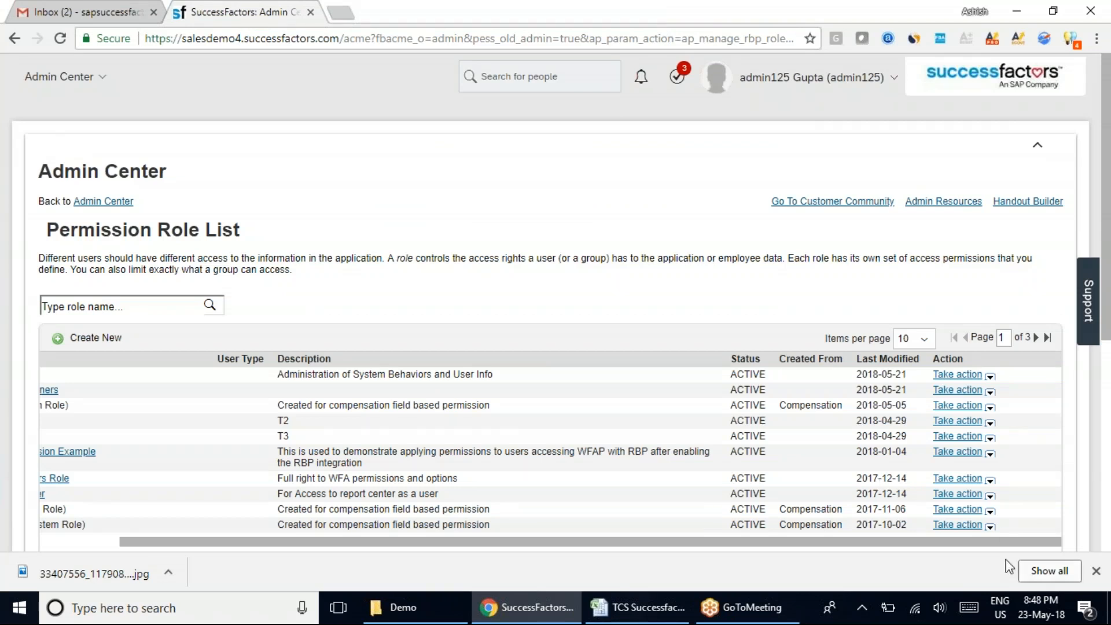
Examine the Permission Role List's columns, items-per-page choices and second page of roles, and return to page 1.
{"action": "left_click", "coordinate": [994, 388]}
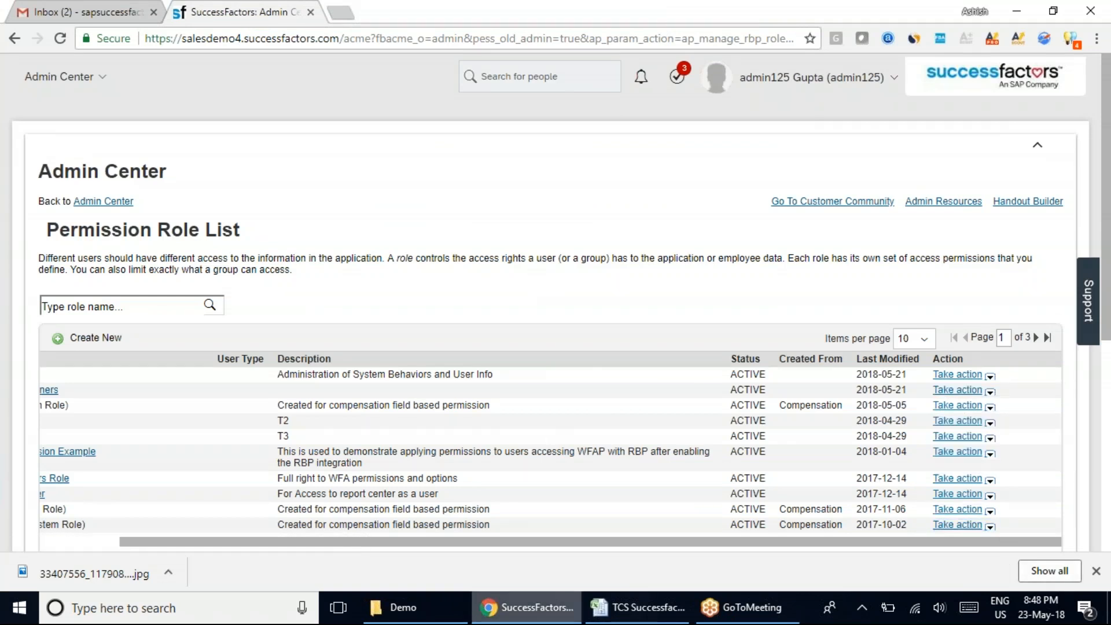
{"action": "left_click_drag", "start_coordinate": [678, 541], "coordinate": [342, 548]}
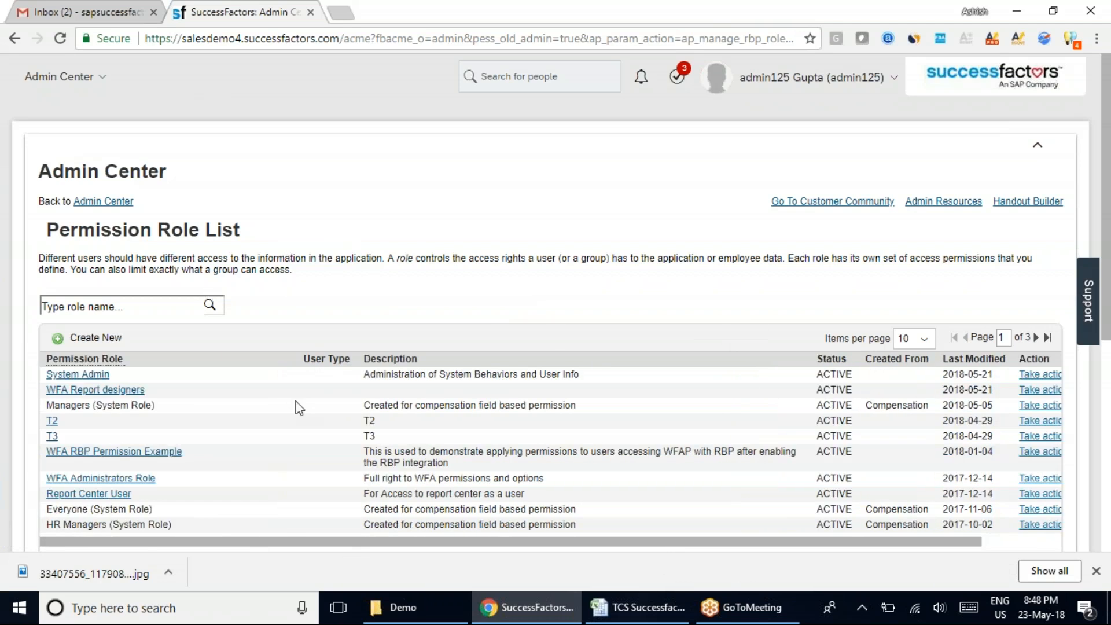
{"action": "scroll", "coordinate": [242, 414], "scroll_direction": "down", "scroll_amount": 3}
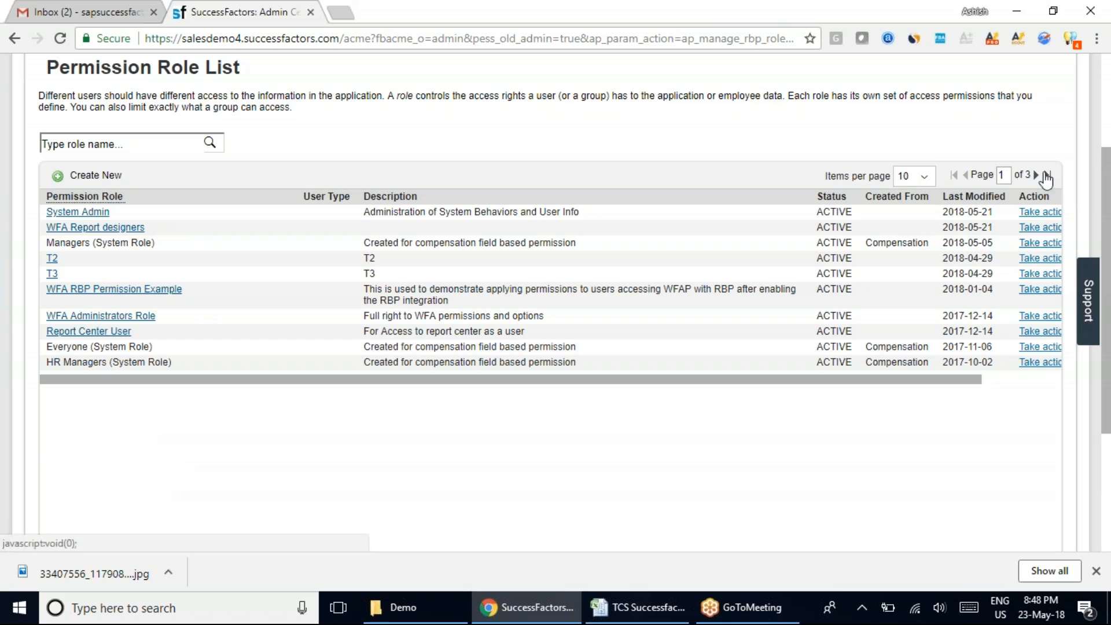
{"action": "left_click", "coordinate": [927, 181]}
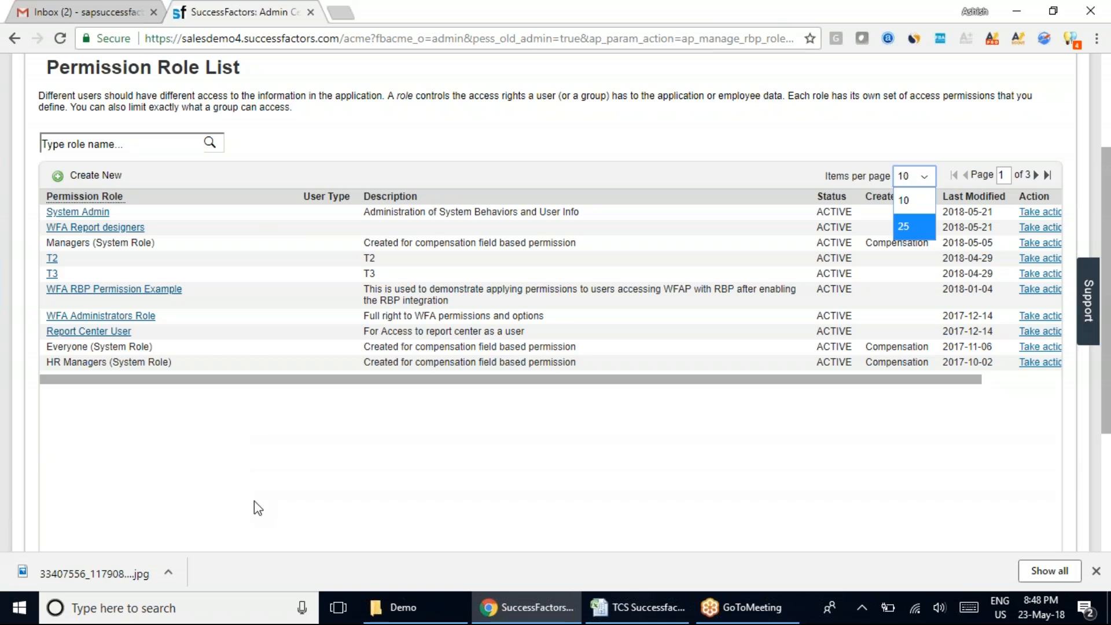
{"action": "left_click", "coordinate": [560, 146]}
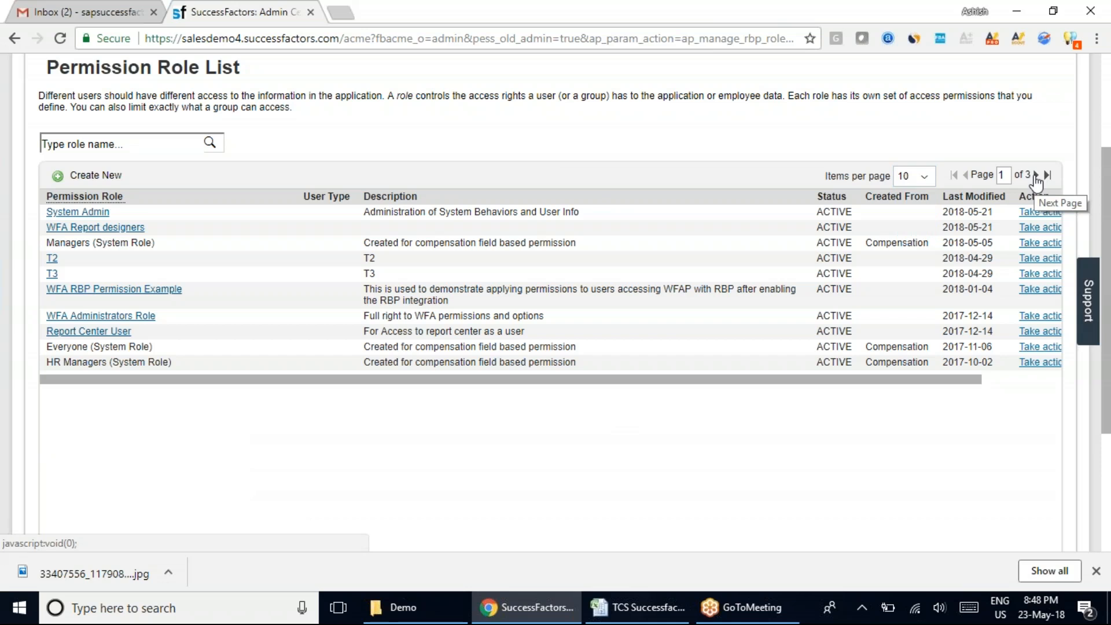
{"action": "left_click", "coordinate": [126, 147]}
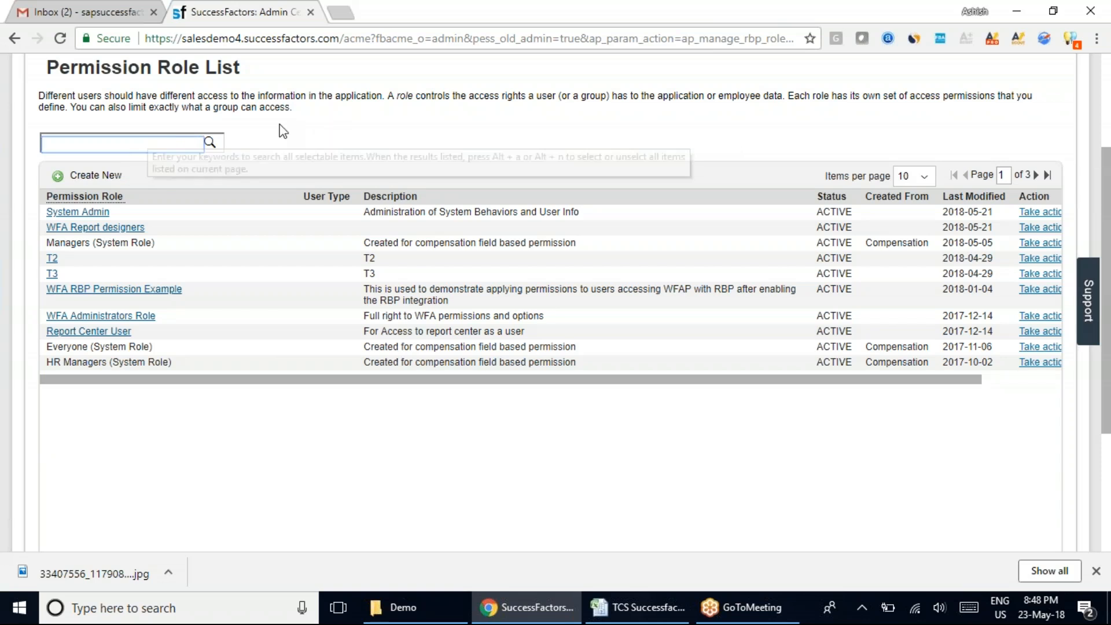
{"action": "left_click", "coordinate": [1035, 176]}
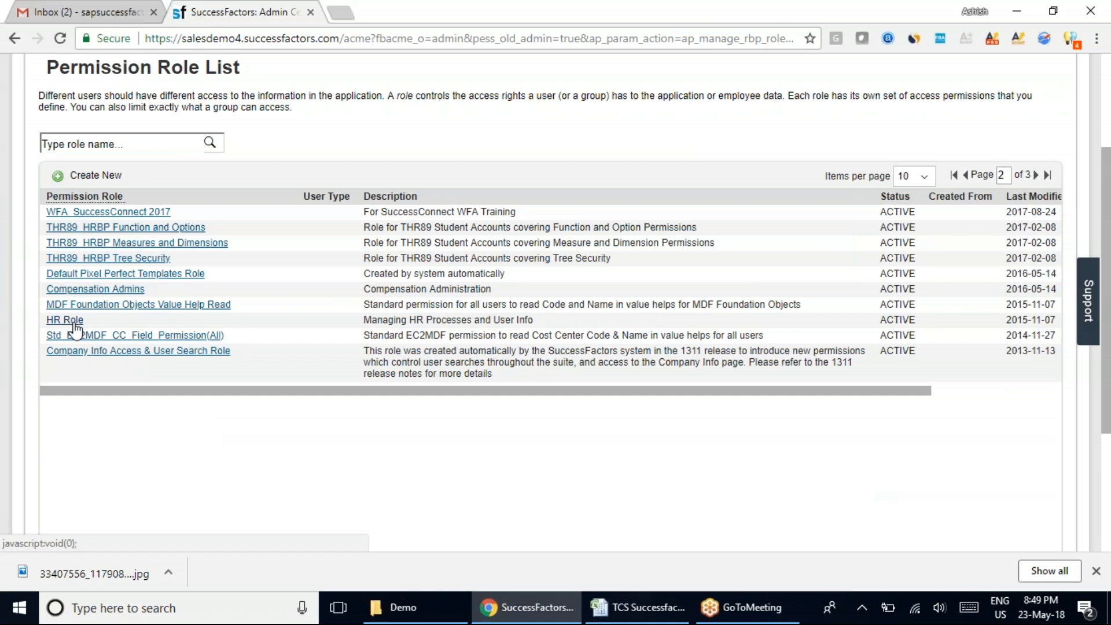
{"action": "left_click", "coordinate": [965, 175]}
Search the Permission Role List for "hr role" and clear the search criteria.
{"action": "left_click", "coordinate": [119, 146]}
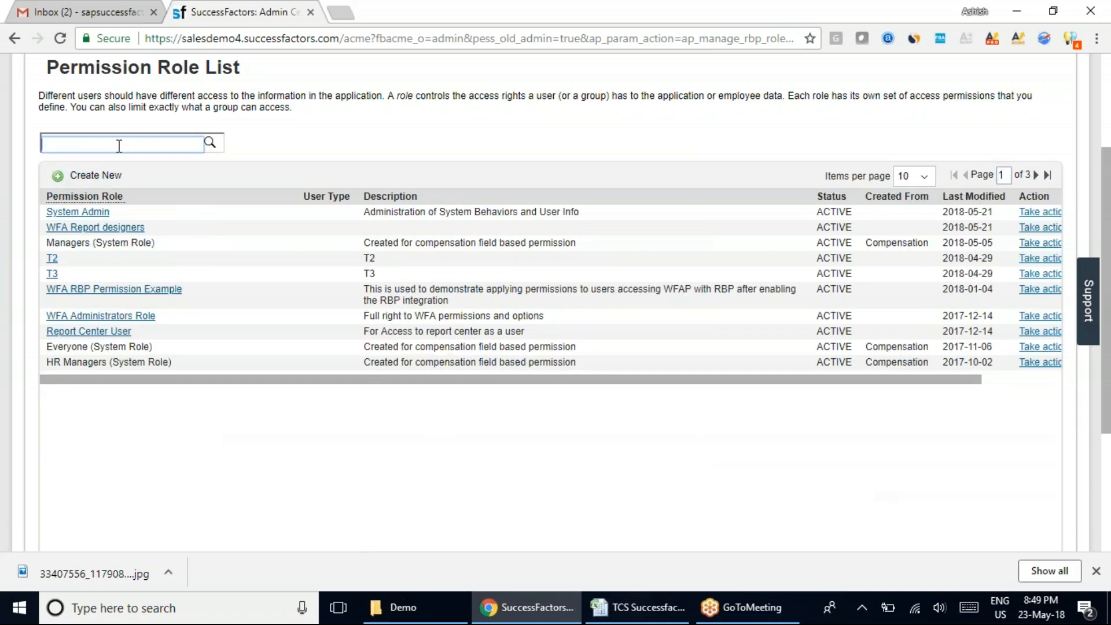
{"action": "type", "text": "hr role"}
{"action": "left_click", "coordinate": [210, 142]}
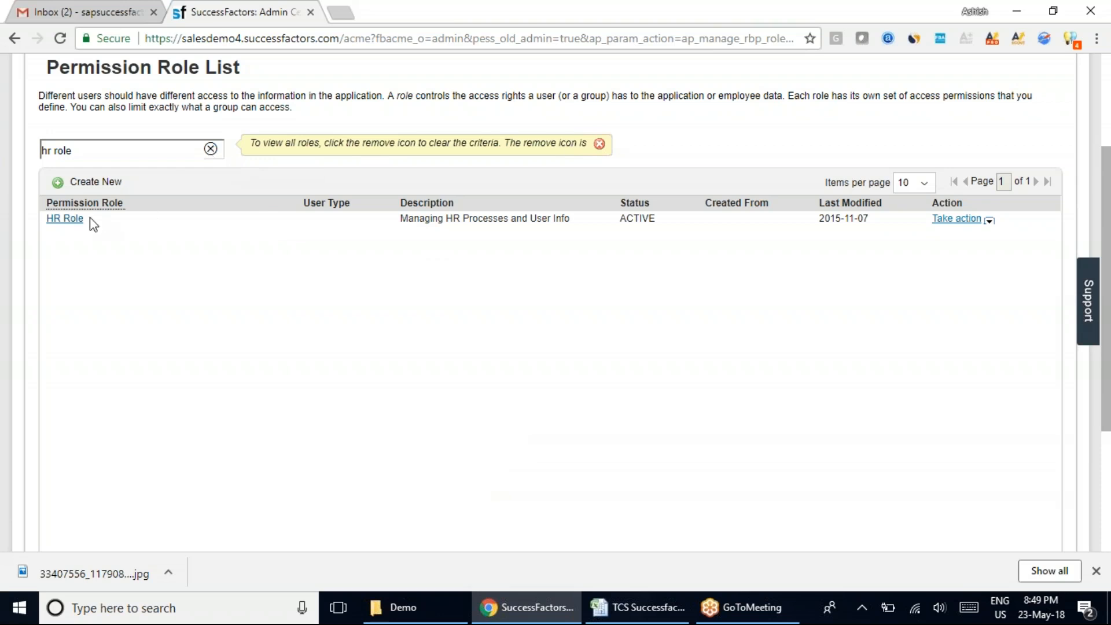
{"action": "left_click", "coordinate": [211, 148]}
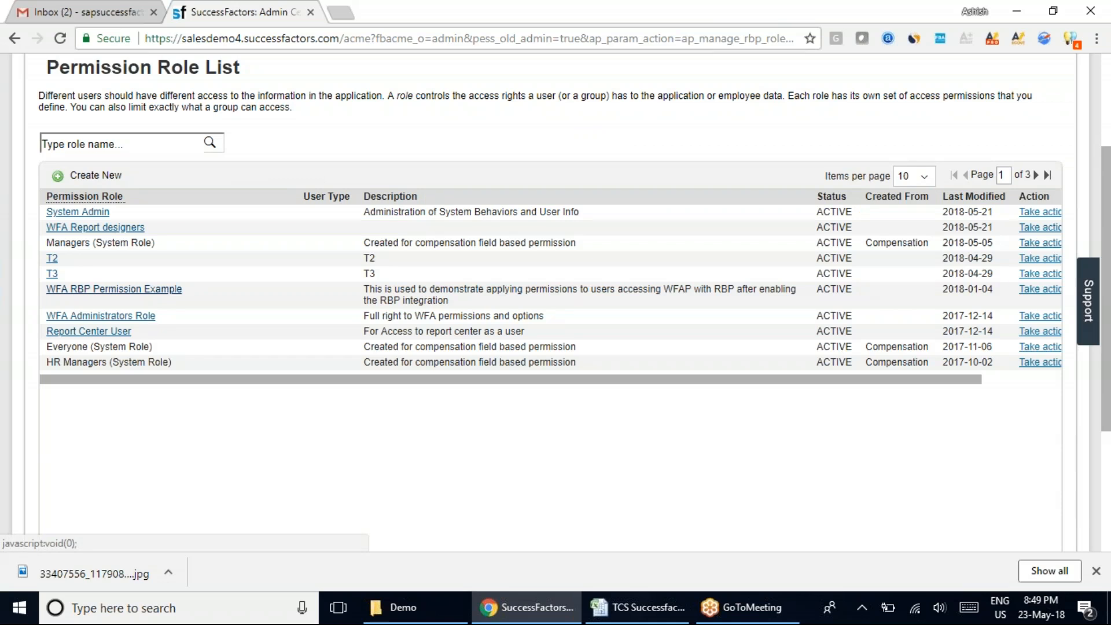
Start creating a new permission role with the role name and description both set to "TCS Role".
{"action": "left_click", "coordinate": [95, 184]}
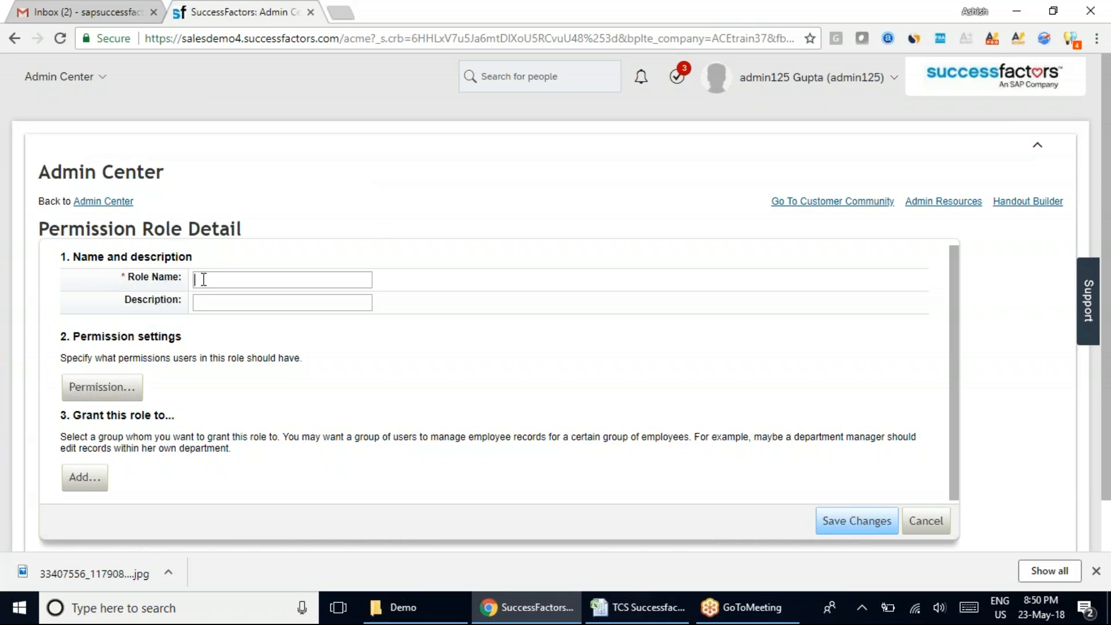
{"action": "left_click", "coordinate": [224, 304]}
{"action": "left_click", "coordinate": [243, 279]}
{"action": "type", "text": "TCS Role"}
{"action": "left_click", "coordinate": [229, 300]}
{"action": "type", "text": "TCS Ro"}
Review the "Grant this role to" section against the CM, EC and PM entries in F42:F44 of the Excel workbook, and return to Chrome.
{"action": "left_click_drag", "start_coordinate": [72, 415], "coordinate": [174, 417]}
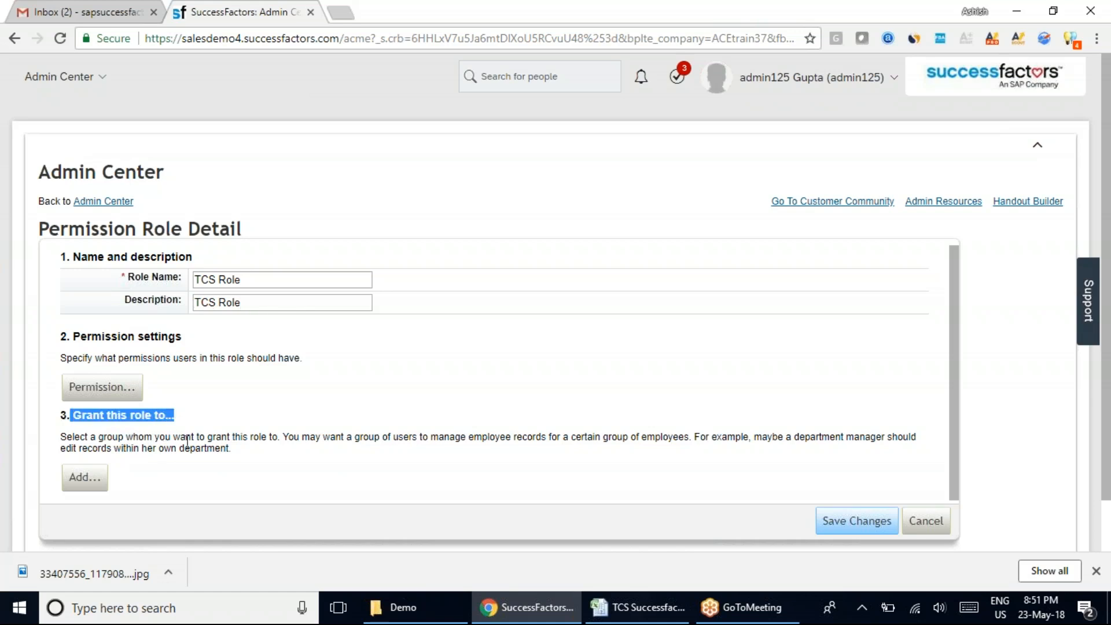
{"action": "left_click", "coordinate": [636, 606]}
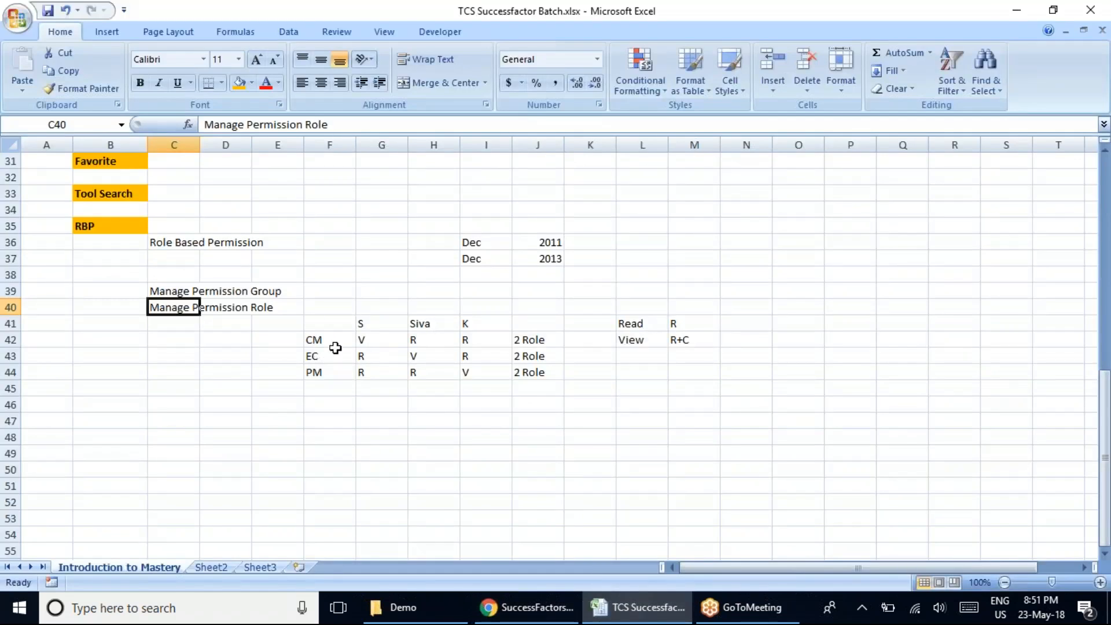
{"action": "left_click_drag", "start_coordinate": [326, 340], "coordinate": [330, 378]}
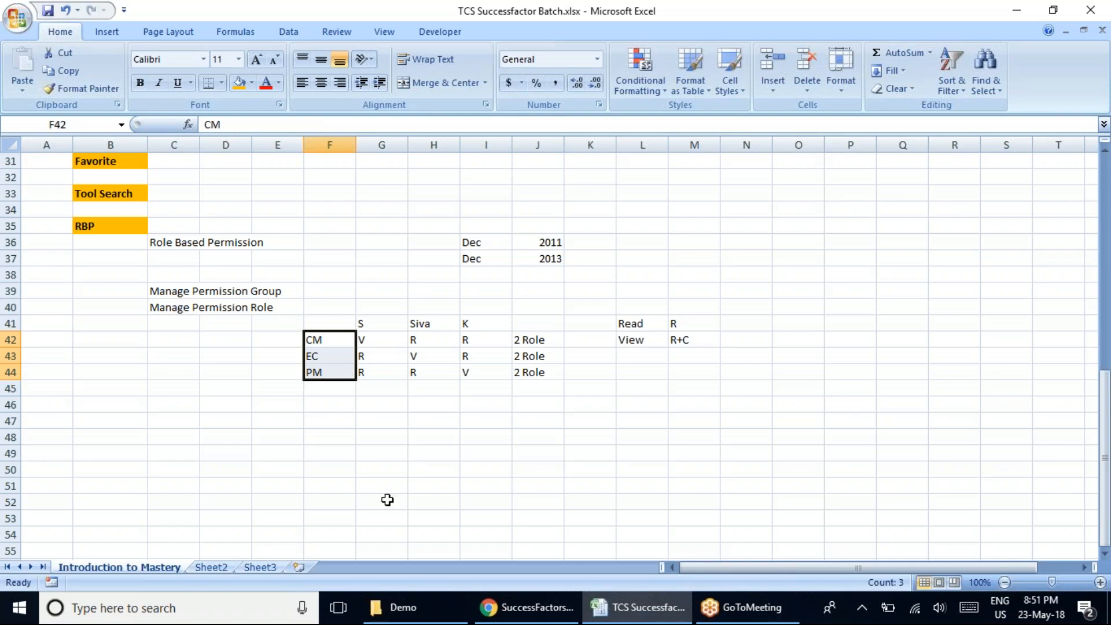
{"action": "left_click", "coordinate": [509, 606]}
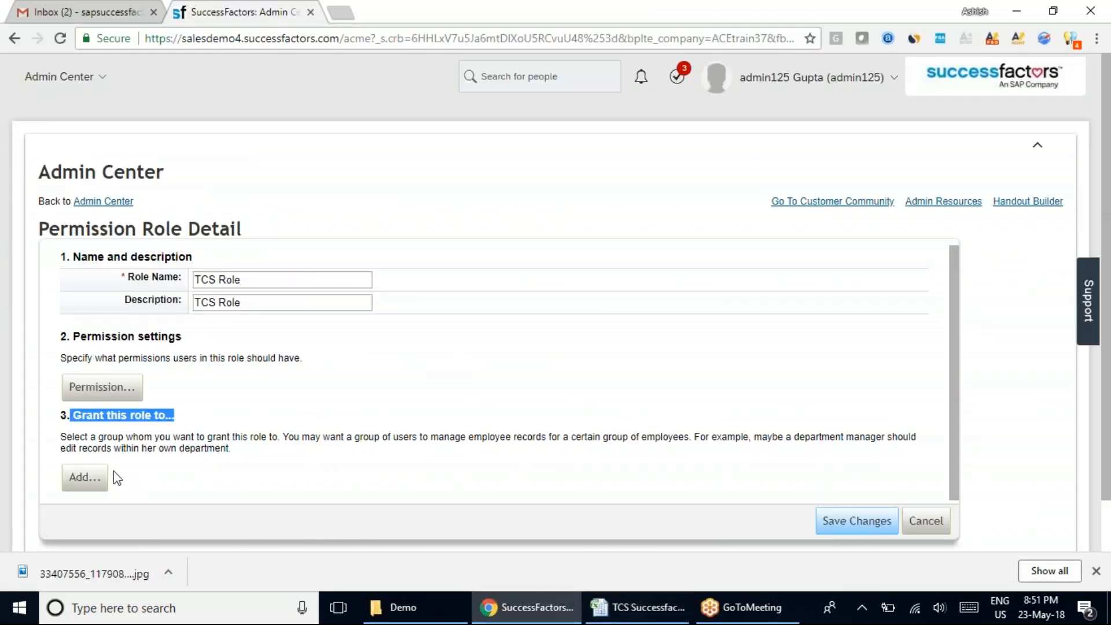
{"action": "left_click", "coordinate": [190, 454]}
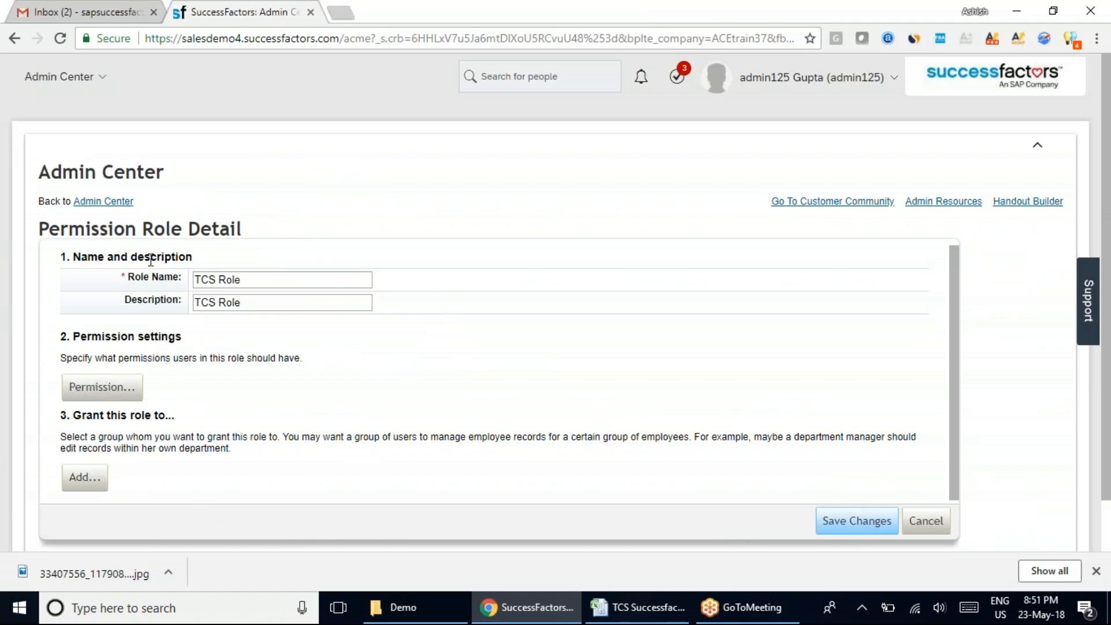
Open the TCS Role's permission settings and examine the User Permissions and Administrator Permissions categories, leaving User Permissions expanded.
{"action": "left_click", "coordinate": [112, 393]}
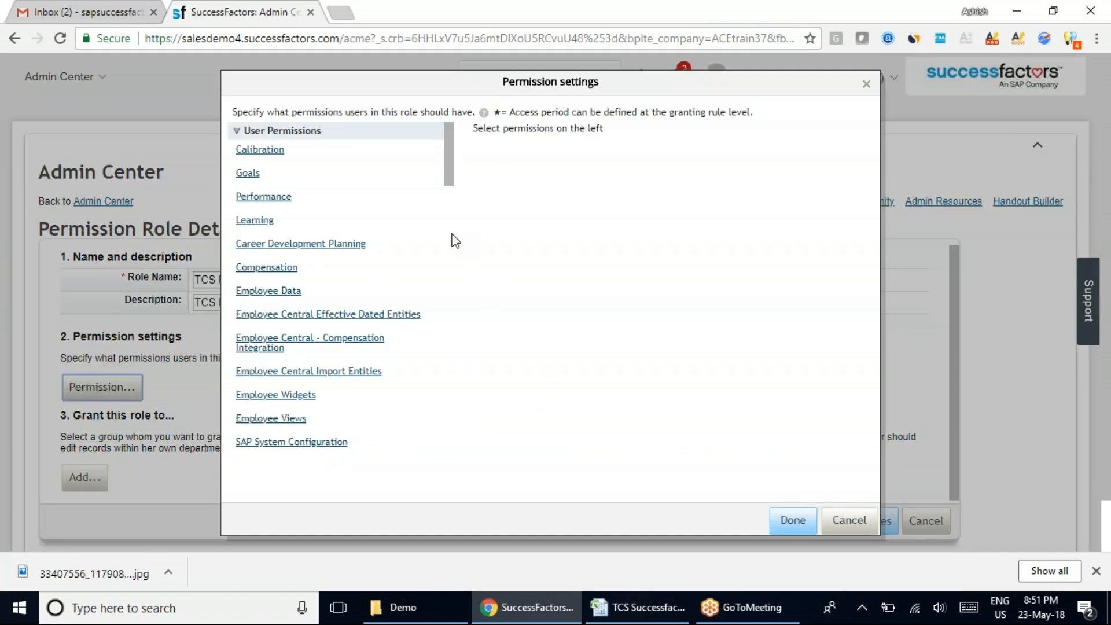
{"action": "mouse_move", "coordinate": [449, 150]}
{"action": "left_mouse_down"}
{"action": "mouse_move", "coordinate": [467, 474]}
{"action": "mouse_move", "coordinate": [446, 139]}
{"action": "left_mouse_up"}
{"action": "left_click", "coordinate": [238, 133]}
{"action": "left_click", "coordinate": [234, 151]}
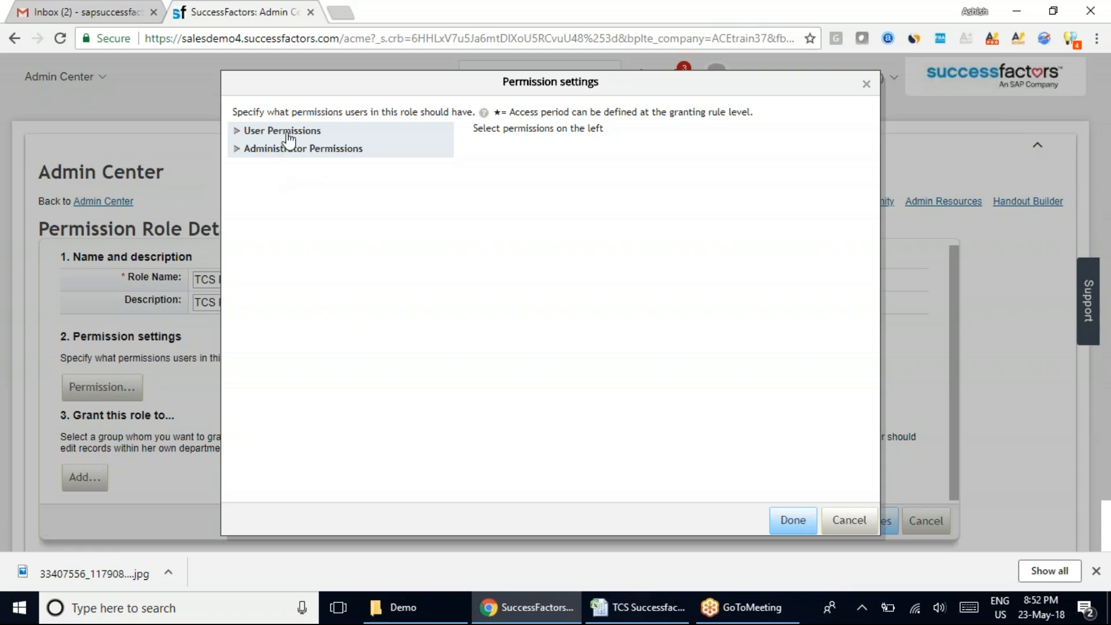
{"action": "left_click", "coordinate": [231, 131]}
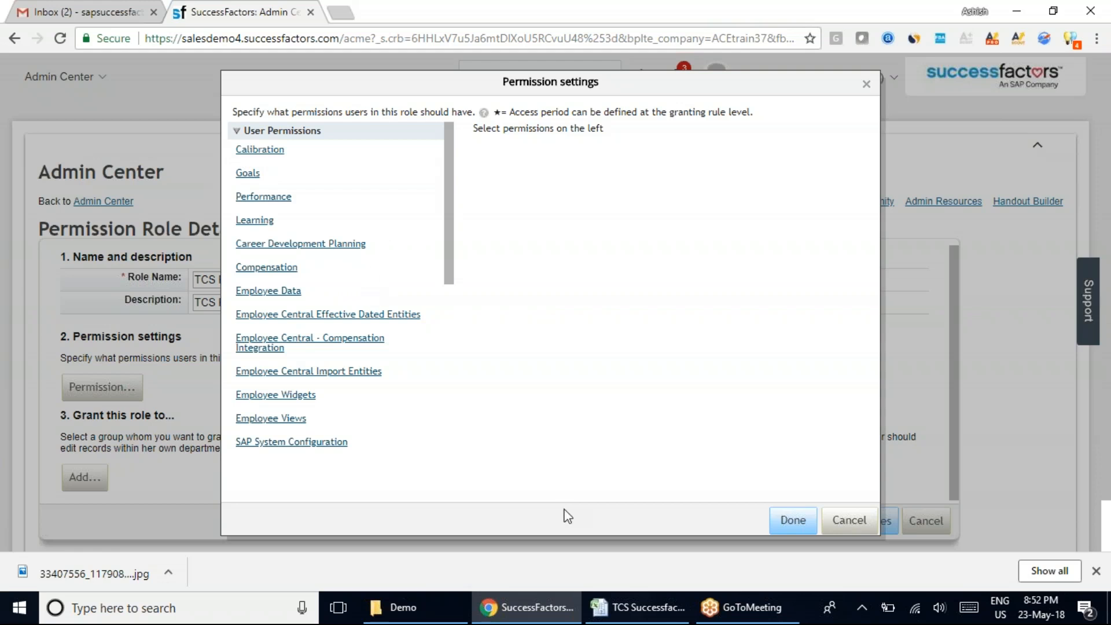
Switch to the Excel workbook containing the access matrix.
{"action": "left_click", "coordinate": [641, 601]}
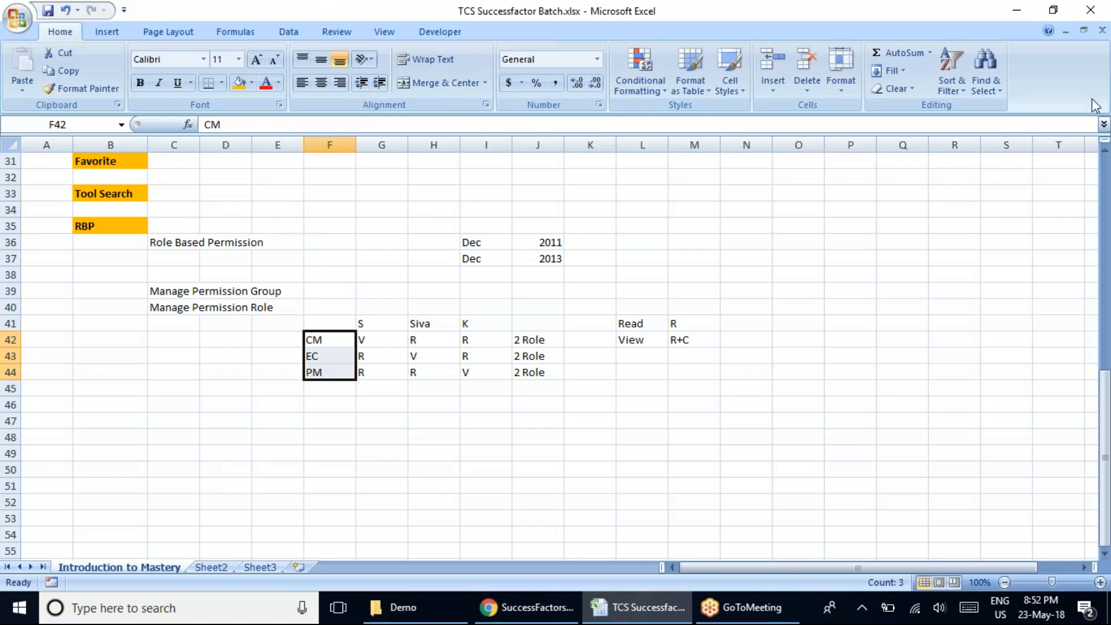
{"action": "left_click", "coordinate": [1091, 98]}
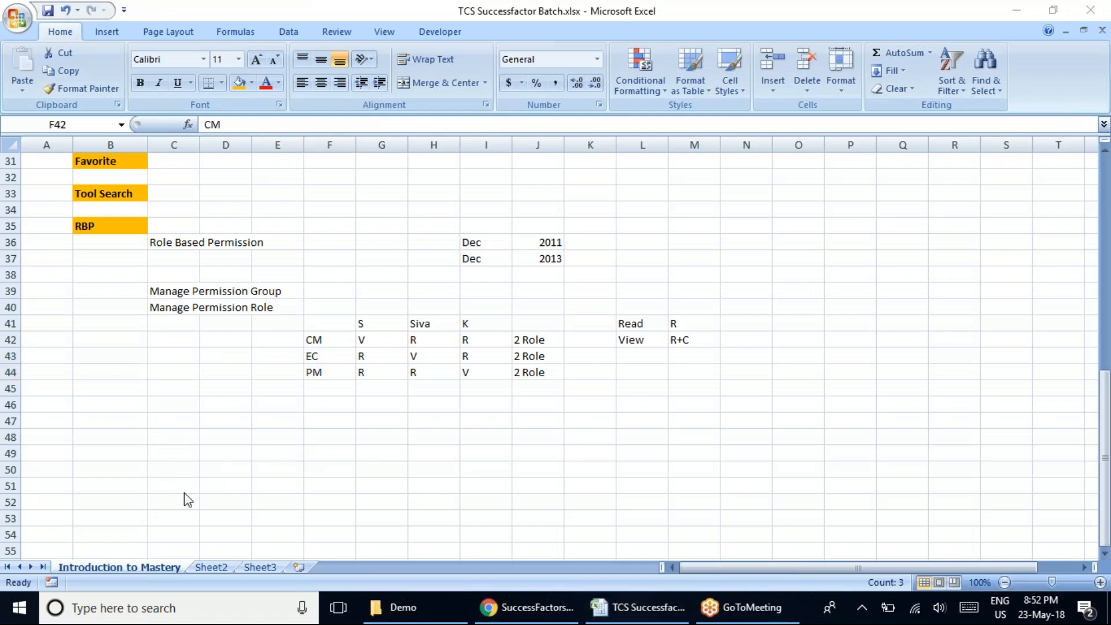
Enter the heading "Difference Between Ed User and Admin" in cell B48.
{"action": "left_click", "coordinate": [112, 439]}
{"action": "left_click", "coordinate": [110, 437]}
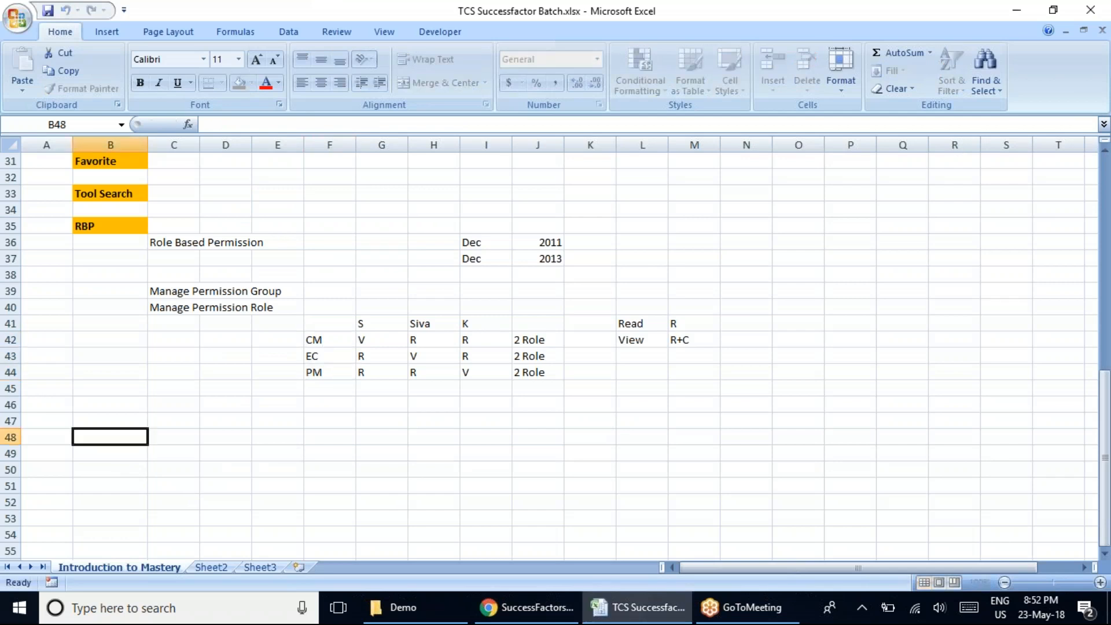
{"action": "type", "text": "Admin"}
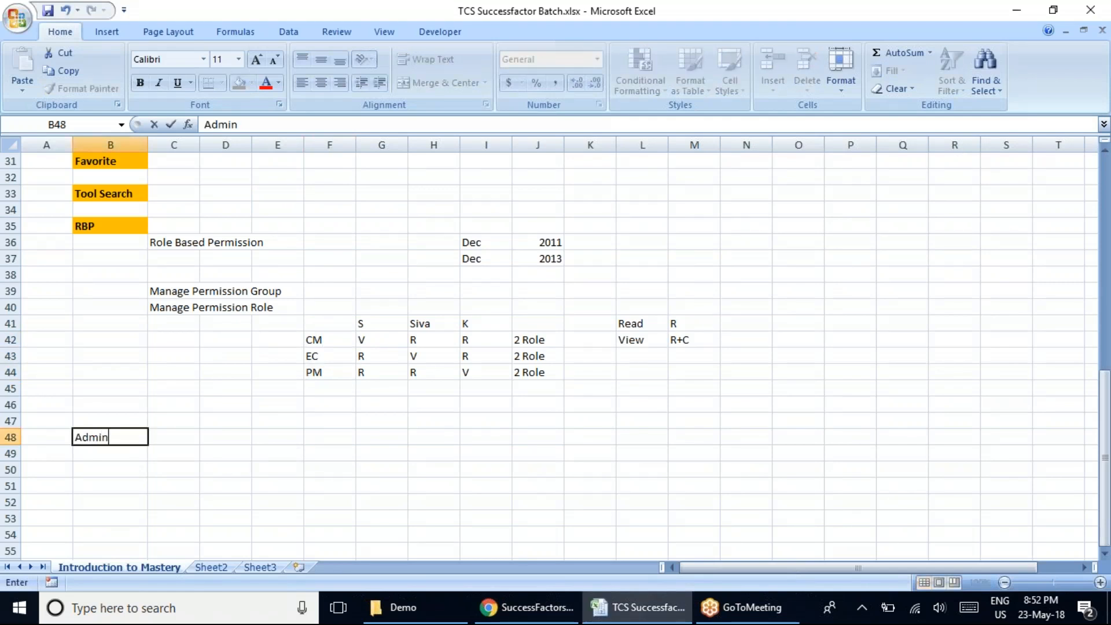
{"action": "key", "text": "BackSpace"}
{"action": "key", "text": "BackSpace"}
{"action": "key", "text": "BackSpace"}
{"action": "key", "text": "BackSpace"}
{"action": "key", "text": "BackSpace"}
{"action": "type", "text": "Difference B"}
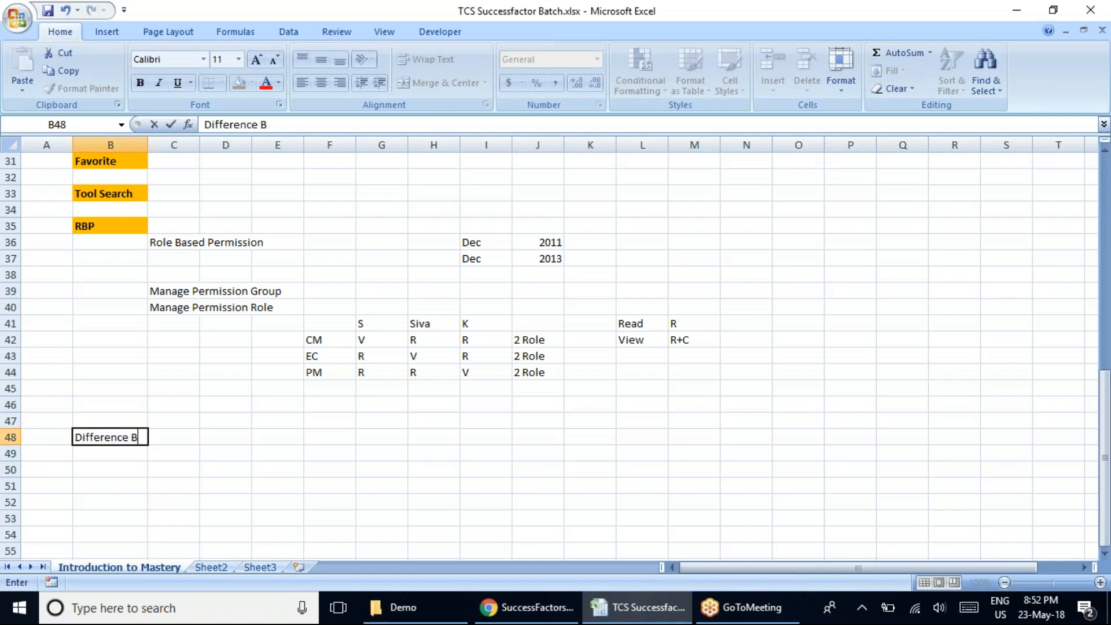
{"action": "type", "text": "etween Ed U"}
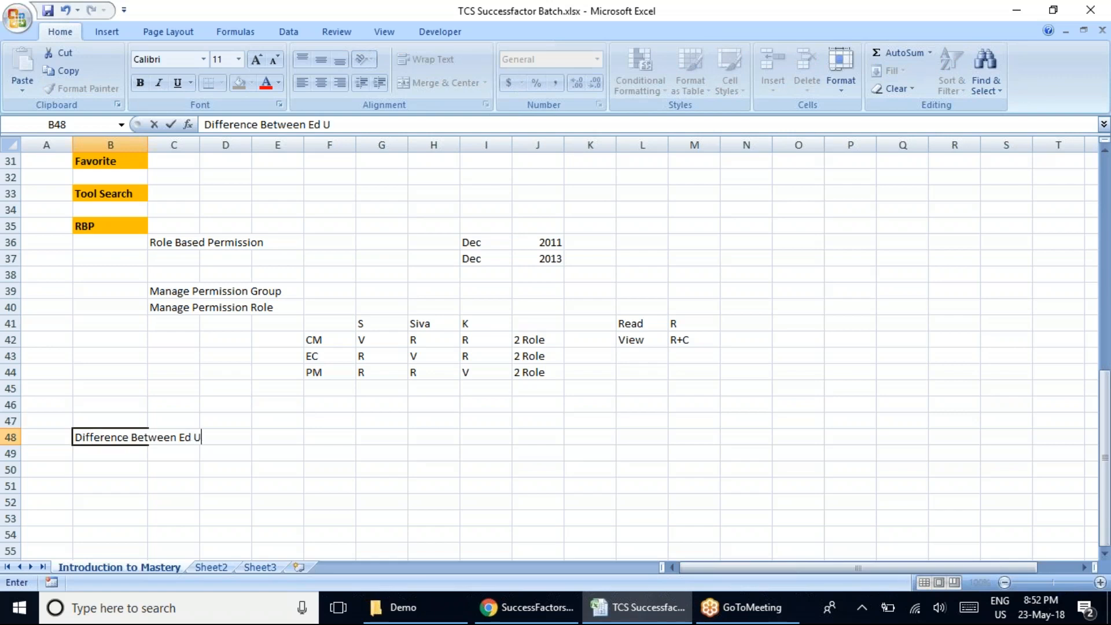
{"action": "type", "text": "ser and Ad"}
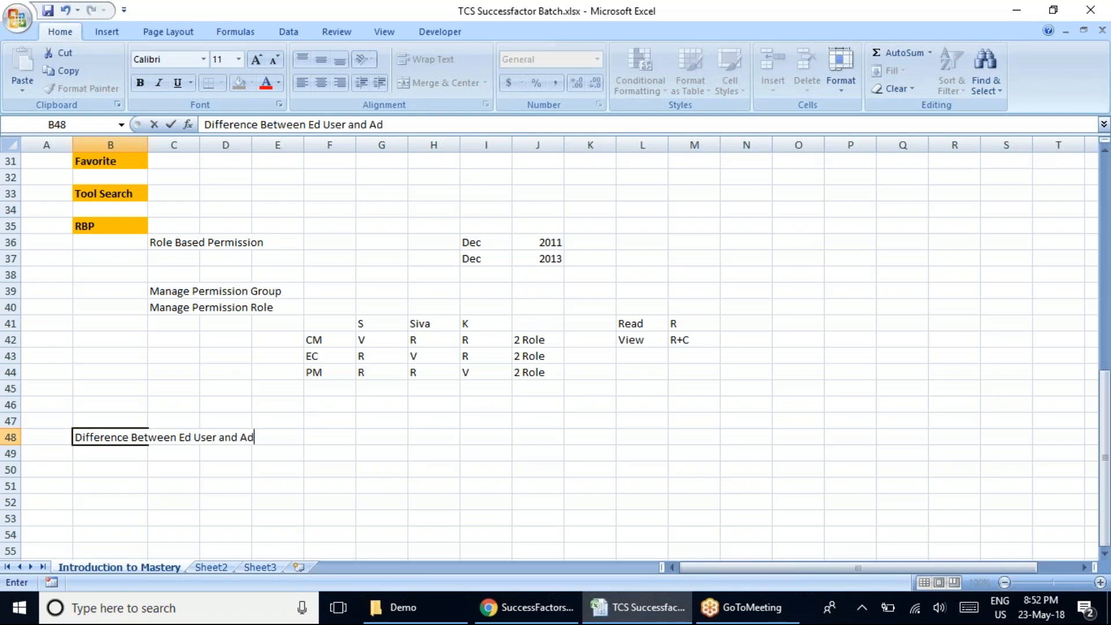
{"action": "type", "text": "min"}
{"action": "key", "text": "ctrl+Return"}
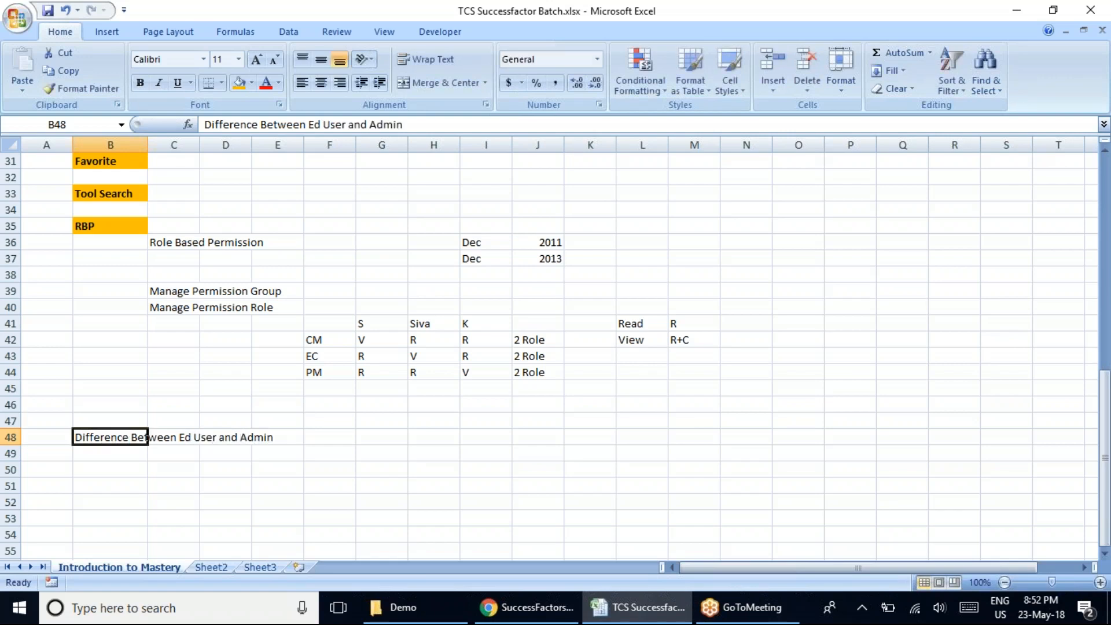
Correct "Ed" to "End" in the B48 heading so it reads "Difference Between End User and Admin".
{"action": "double_click", "coordinate": [184, 439]}
{"action": "left_click", "coordinate": [88, 439]}
{"action": "key", "text": "F2"}
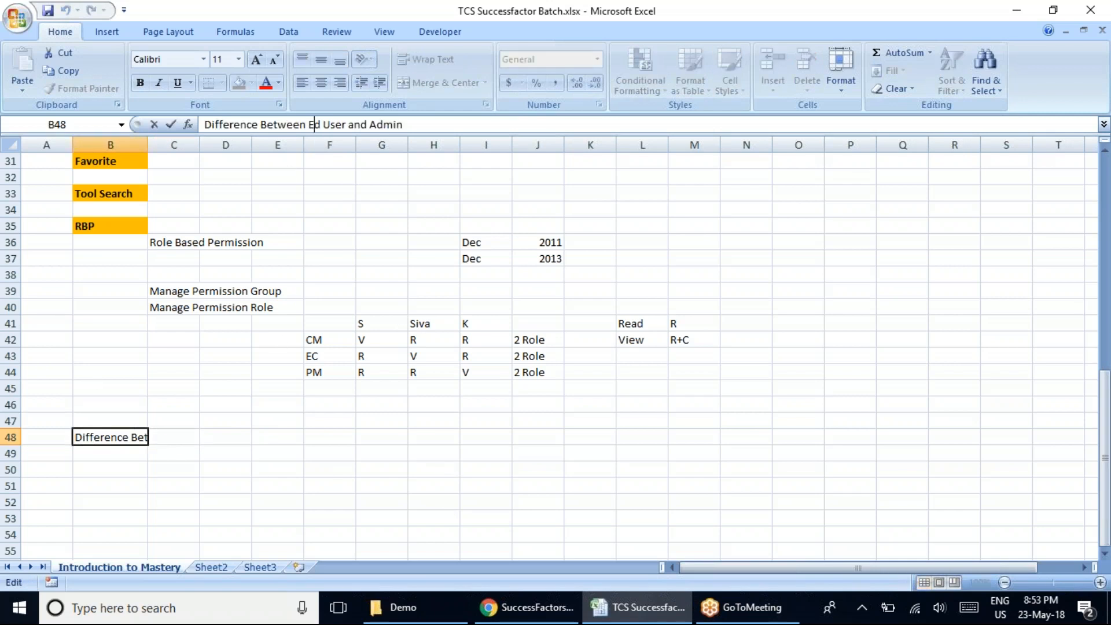
{"action": "left_click", "coordinate": [313, 124]}
{"action": "type", "text": "n"}
{"action": "left_click", "coordinate": [557, 472]}
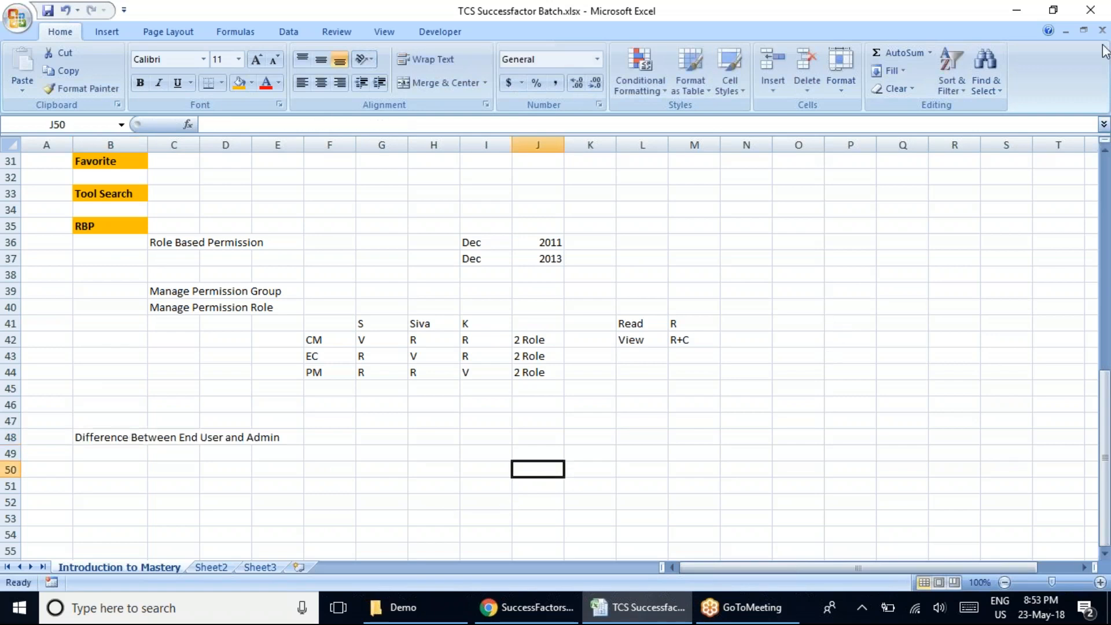
Copy the formatting of the RBP heading in B35 onto the heading in B48 with Format Painter.
{"action": "left_click", "coordinate": [1092, 21]}
{"action": "left_click", "coordinate": [961, 185]}
{"action": "left_click", "coordinate": [106, 229]}
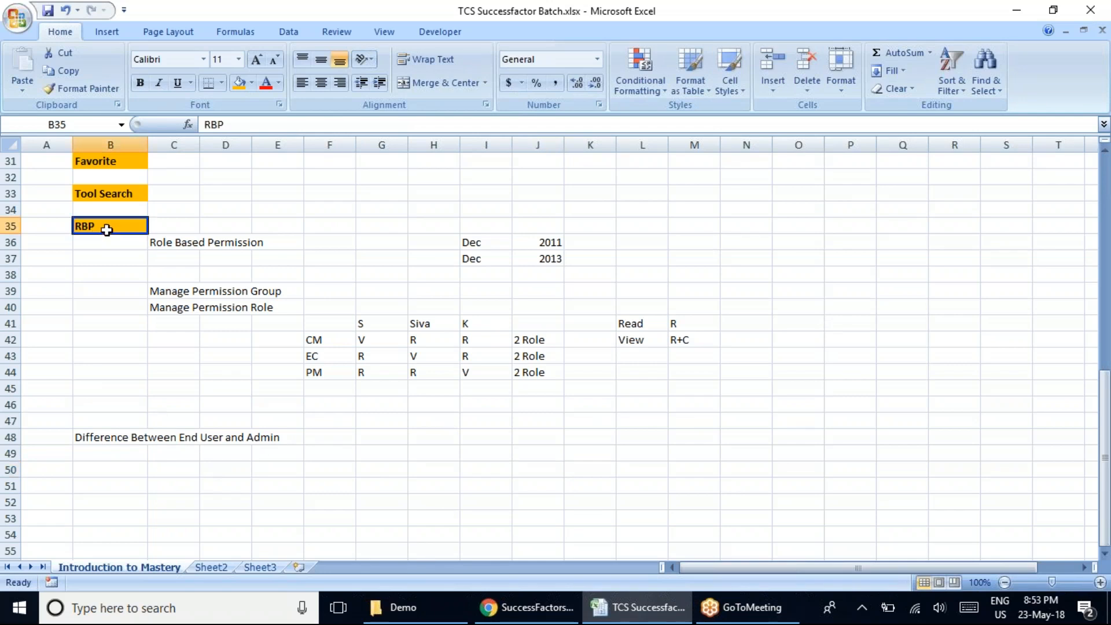
{"action": "left_click", "coordinate": [81, 88]}
{"action": "left_click", "coordinate": [92, 433]}
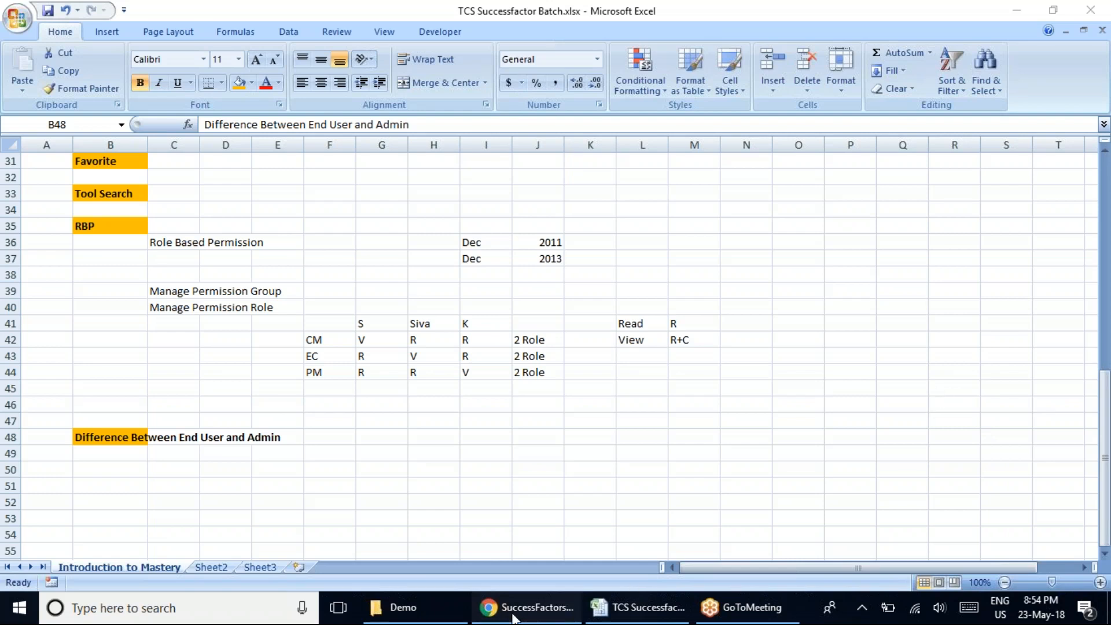
Switch to Chrome, close the TCS Role's permission settings, and check the B48 heading in the Excel workbook before returning to Chrome.
{"action": "left_click", "coordinate": [530, 607]}
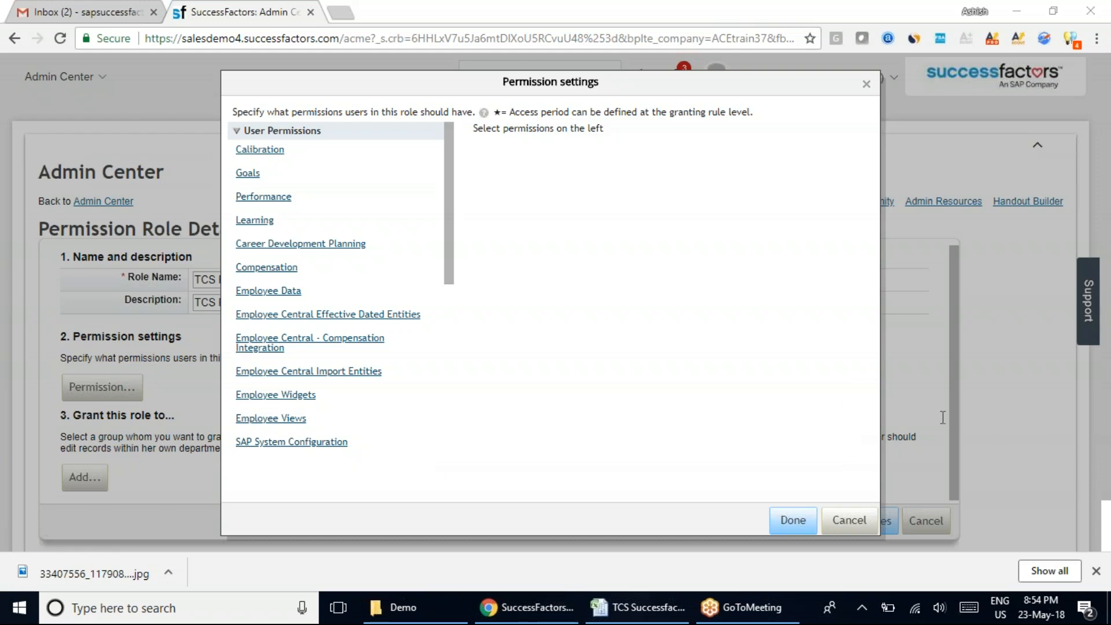
{"action": "left_click", "coordinate": [865, 85]}
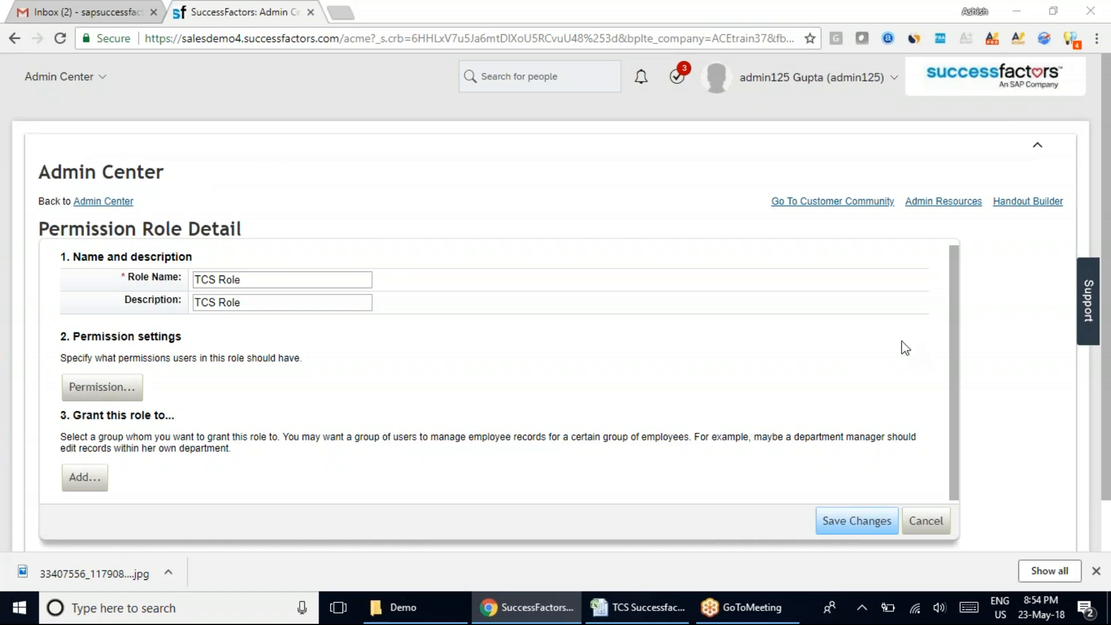
{"action": "left_click", "coordinate": [659, 608]}
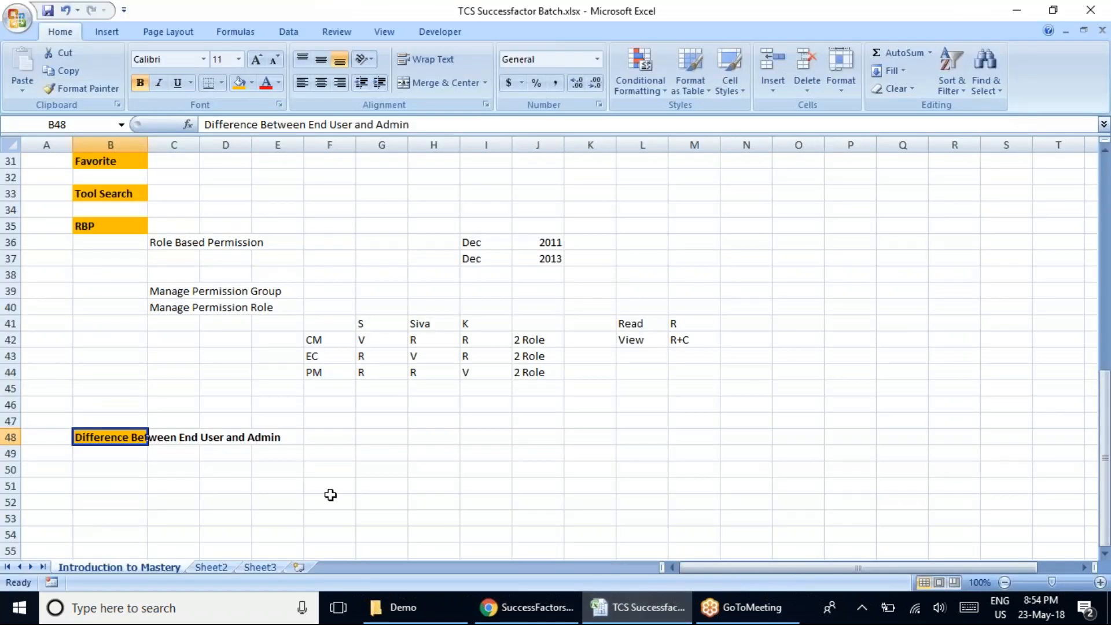
{"action": "left_click", "coordinate": [211, 448]}
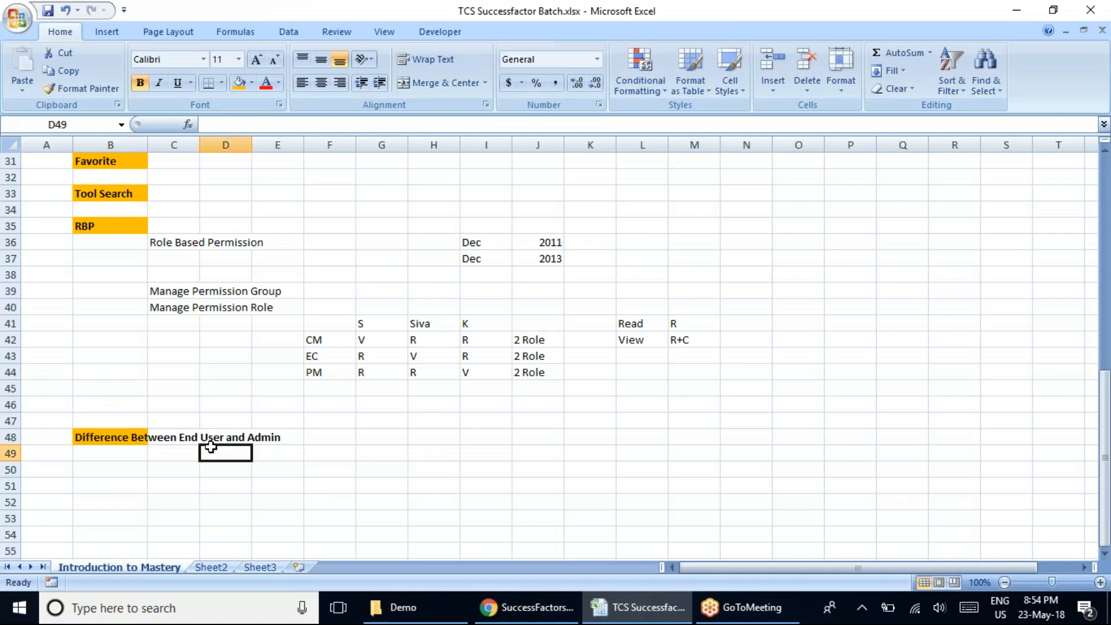
{"action": "left_click", "coordinate": [518, 613]}
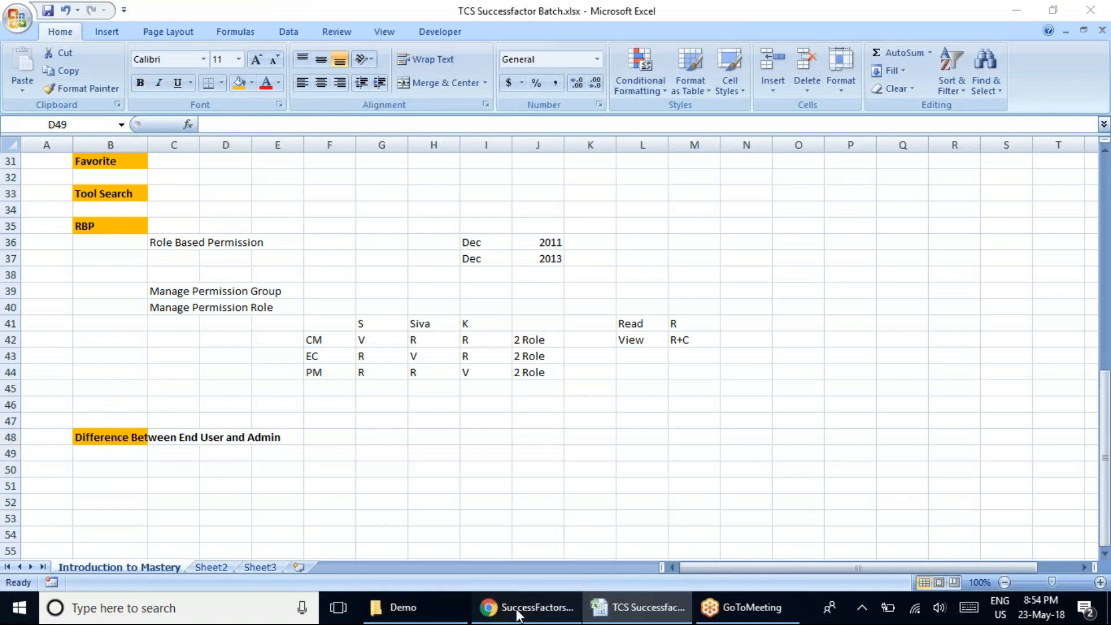
Leave the Permission Role Detail page and go back to the Admin Center home page.
{"action": "left_click_drag", "start_coordinate": [38, 179], "coordinate": [174, 182]}
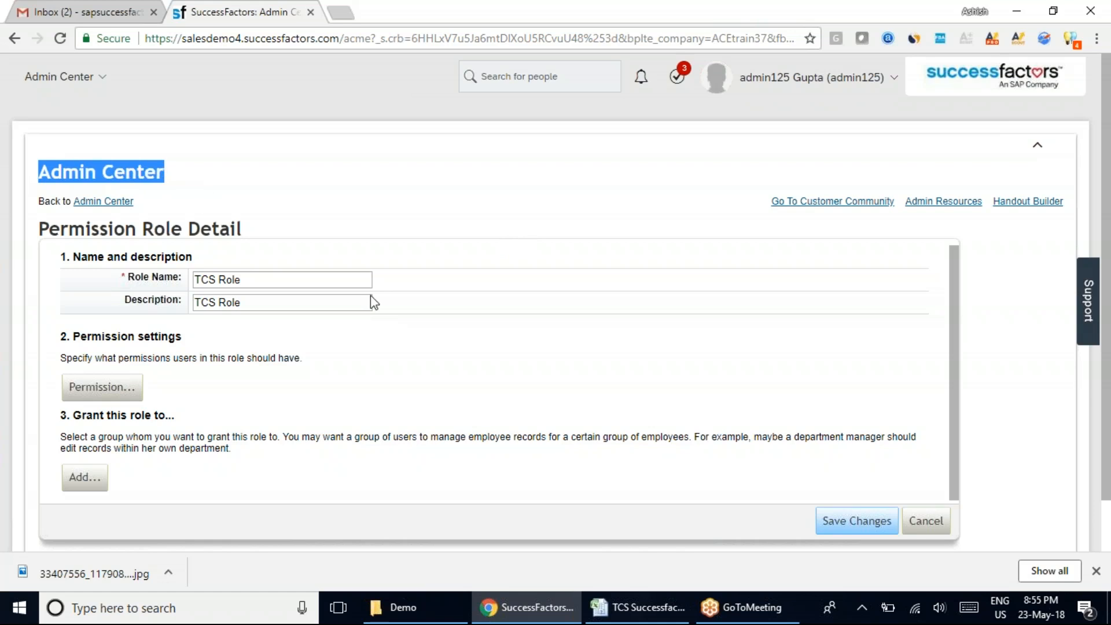
{"action": "left_click", "coordinate": [84, 201]}
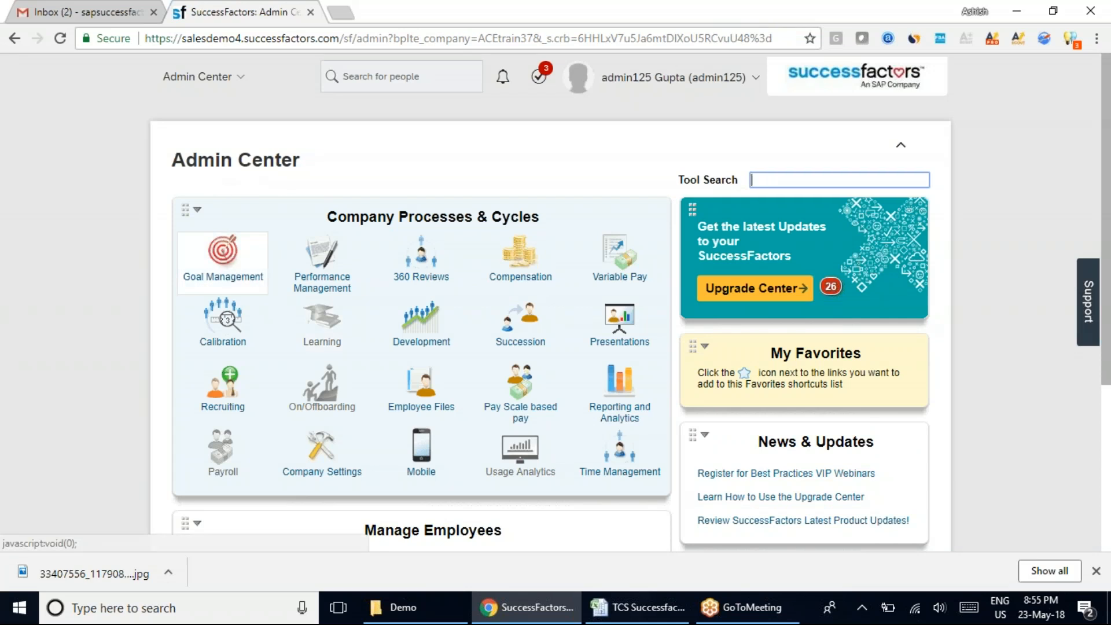
{"action": "left_click", "coordinate": [220, 254]}
{"action": "left_click", "coordinate": [195, 155]}
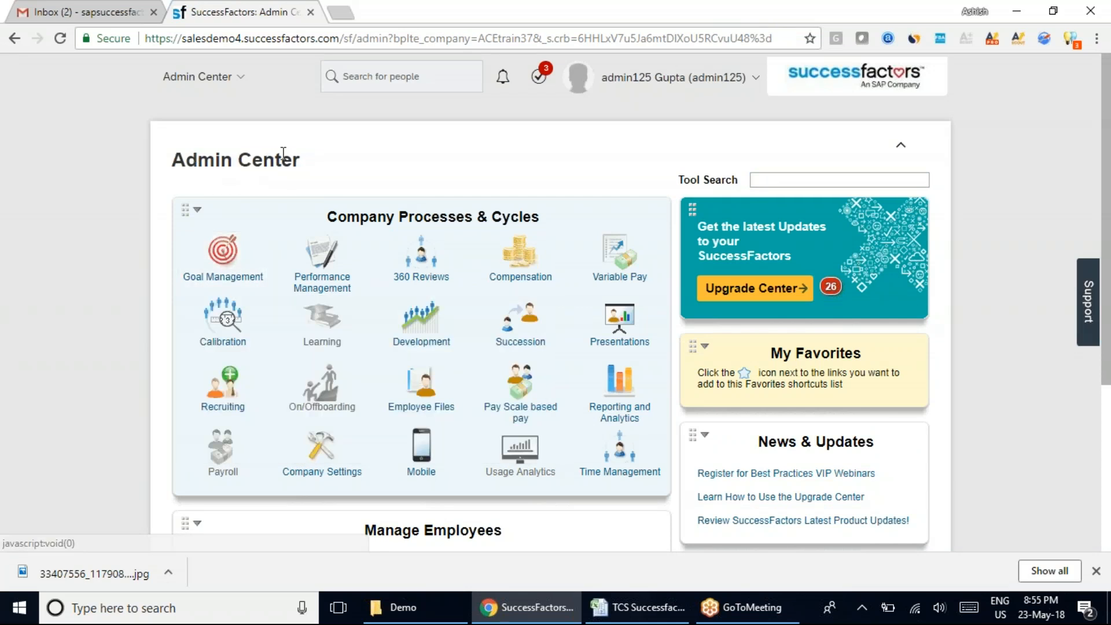
{"action": "double_click", "coordinate": [283, 157]}
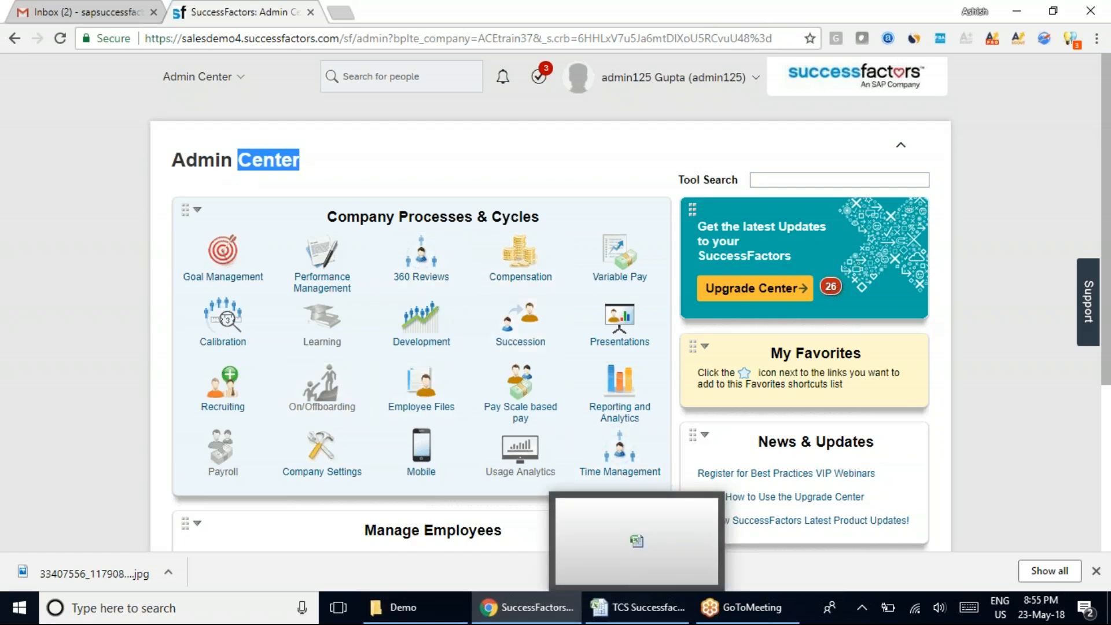
Switch to the Excel workbook and review the B48 heading, the Role Based Permission notes and the access matrix in F41:J44.
{"action": "left_click", "coordinate": [637, 607]}
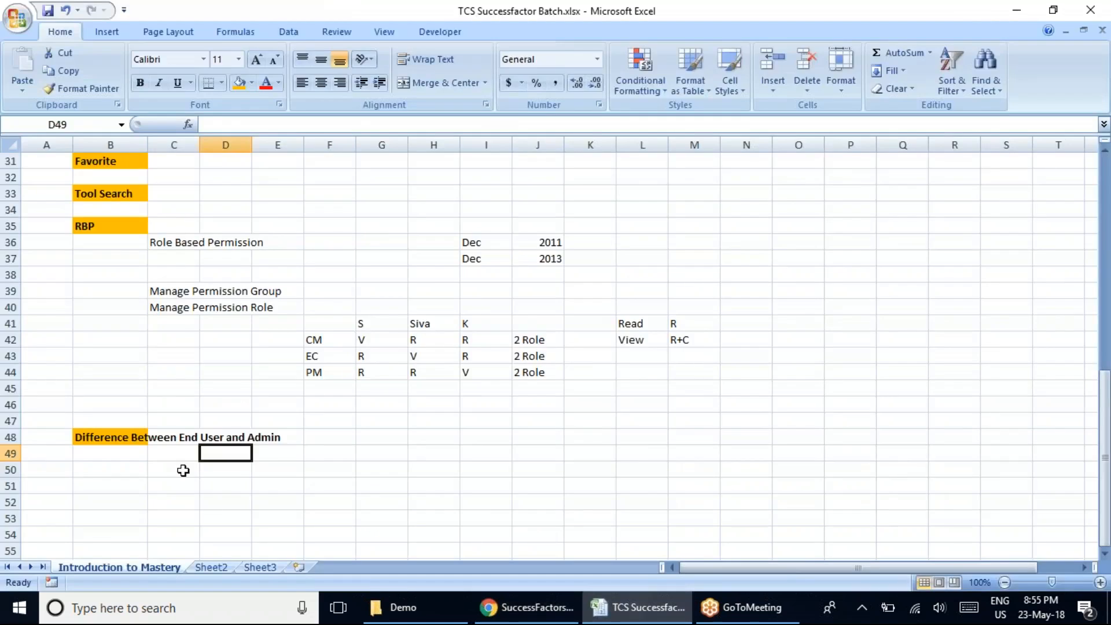
{"action": "left_click", "coordinate": [272, 436]}
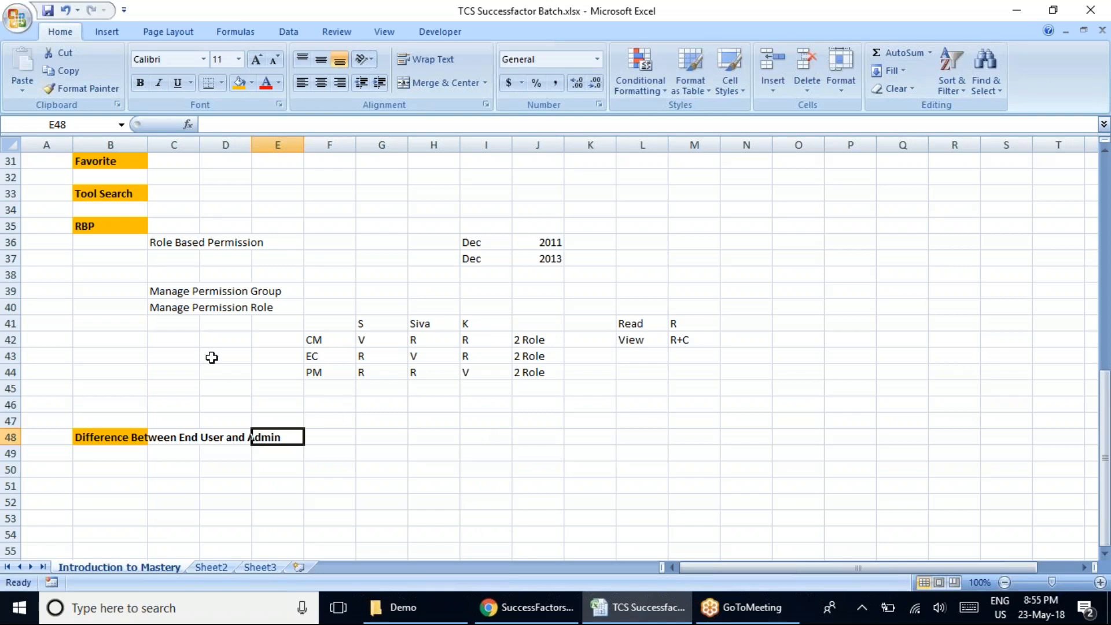
{"action": "left_click", "coordinate": [175, 291]}
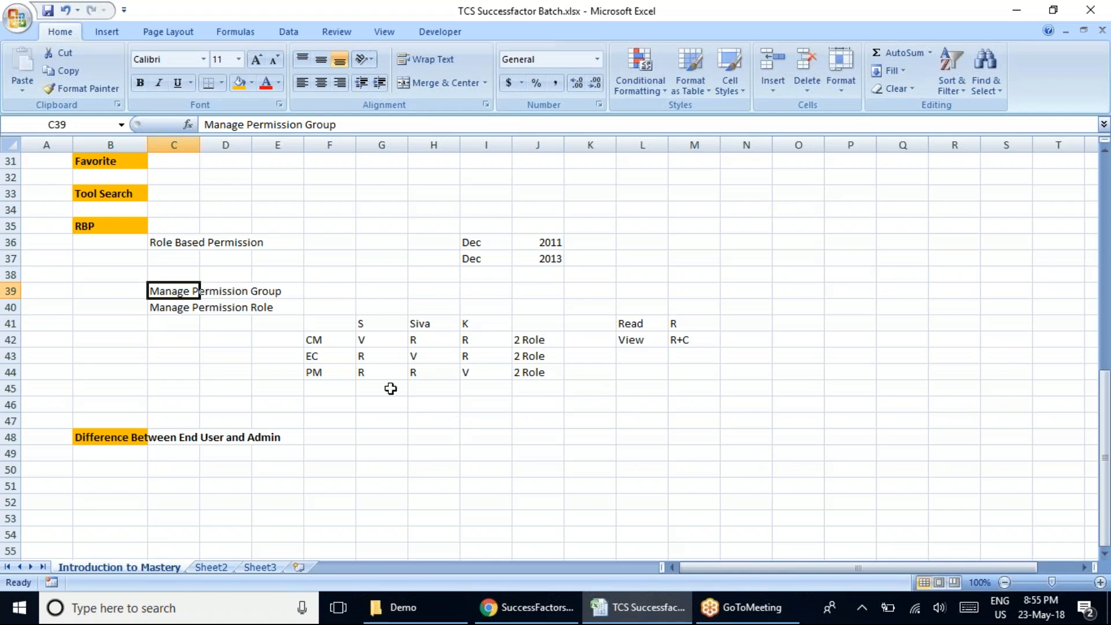
{"action": "left_click", "coordinate": [164, 244]}
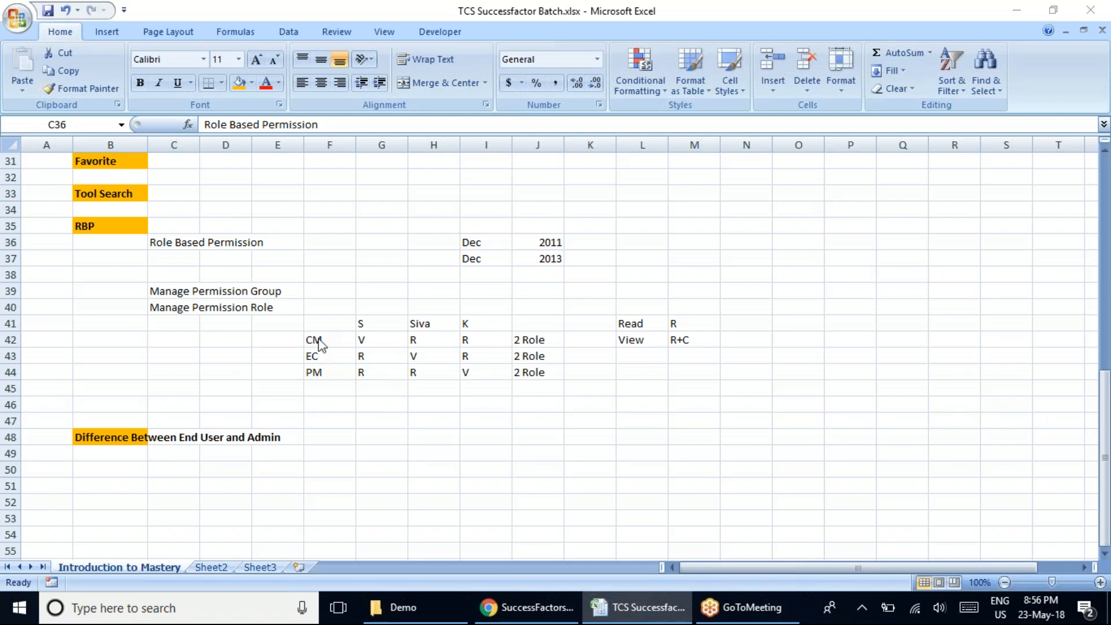
{"action": "key", "text": "F2"}
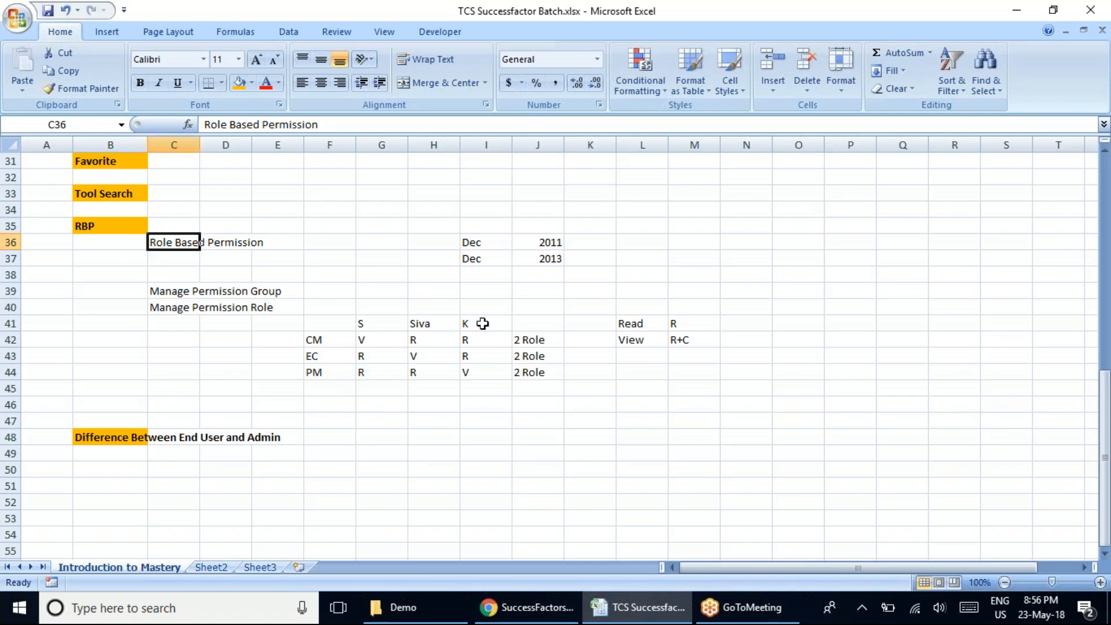
{"action": "left_click", "coordinate": [475, 327]}
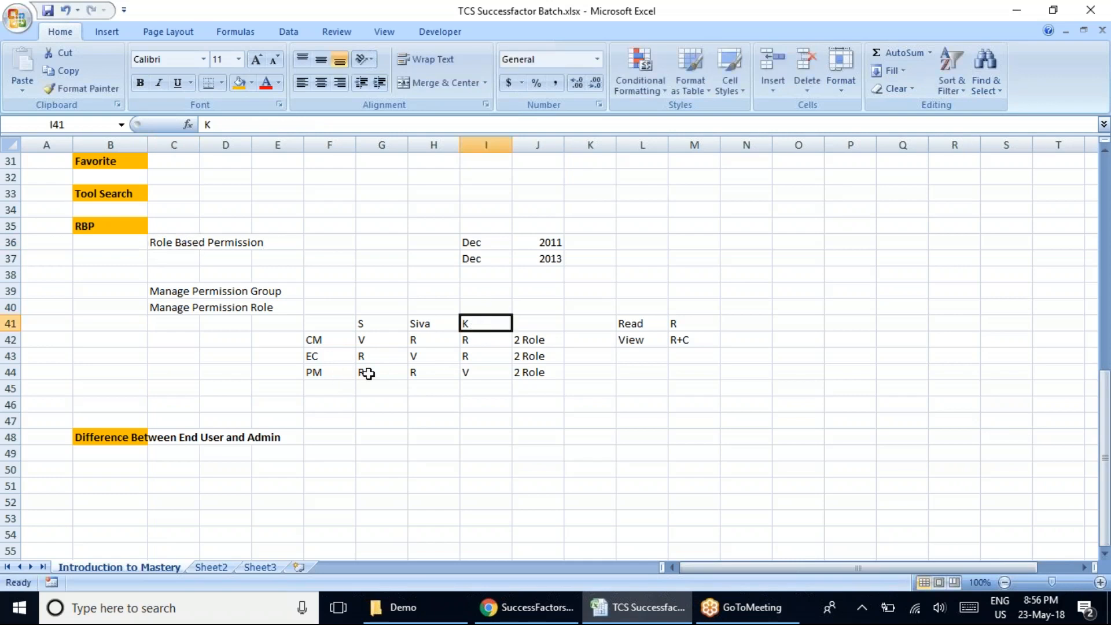
{"action": "left_click", "coordinate": [479, 376]}
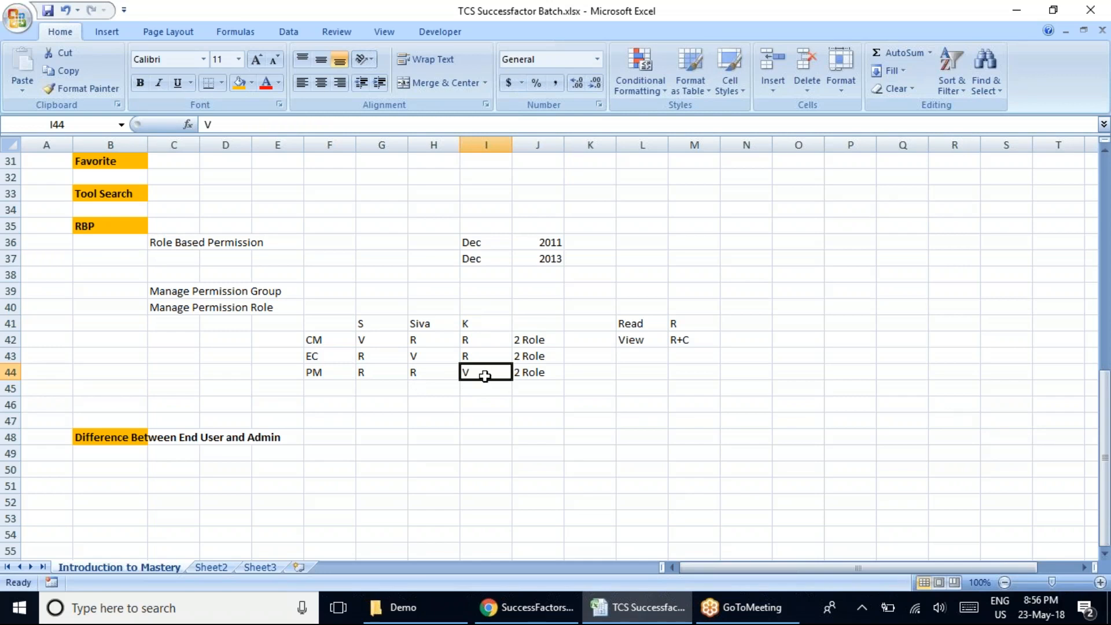
{"action": "left_click", "coordinate": [368, 373]}
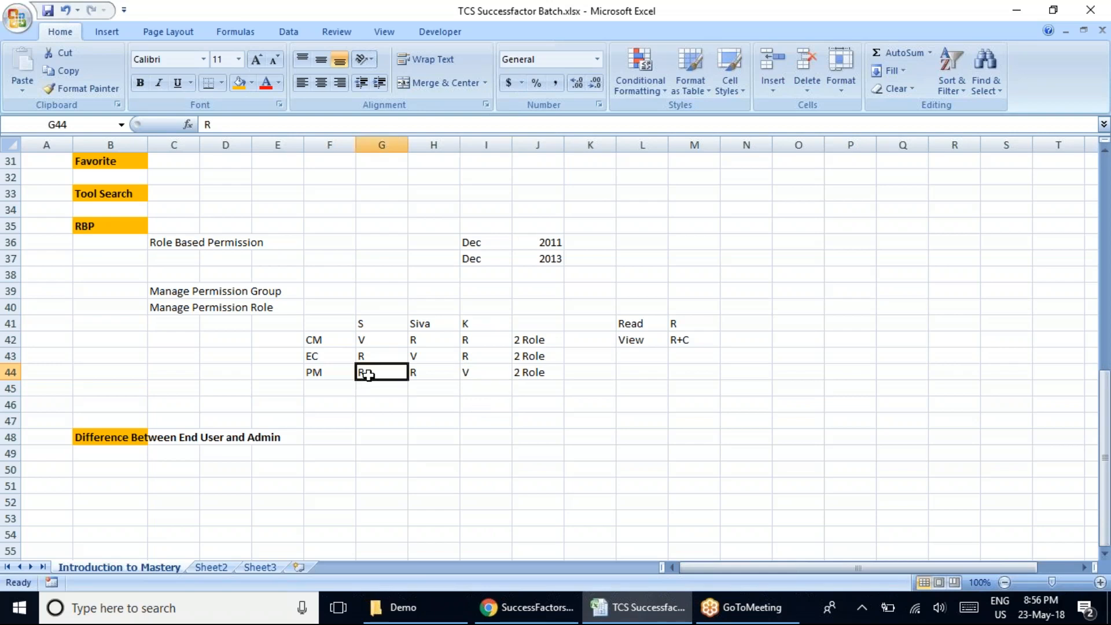
{"action": "left_click", "coordinate": [420, 372]}
{"action": "left_click", "coordinate": [375, 372]}
{"action": "left_click", "coordinate": [901, 345]}
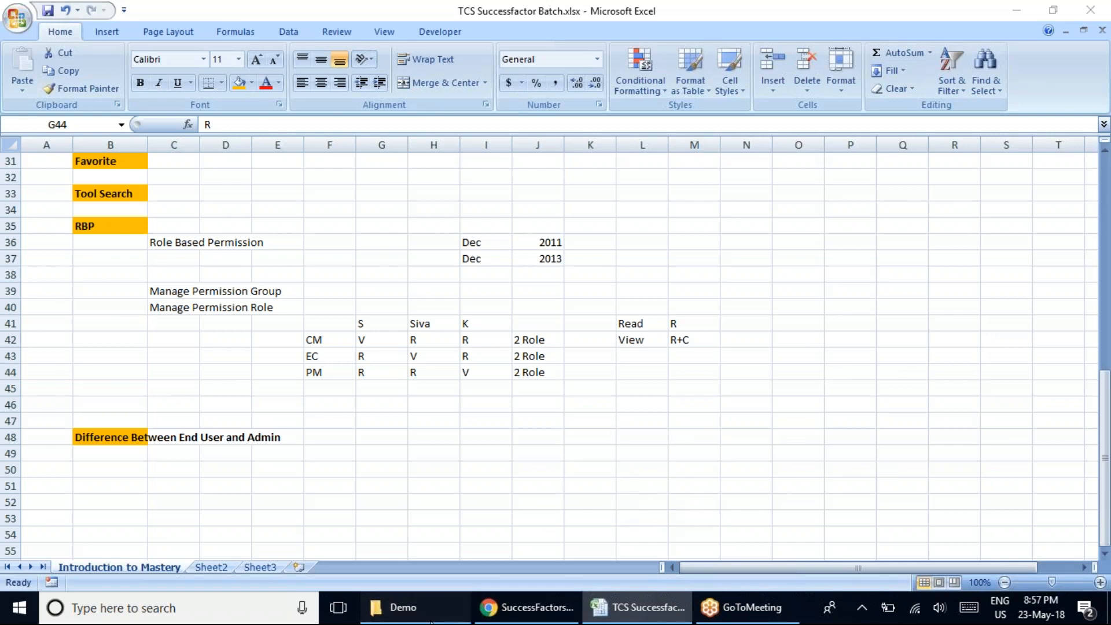
Switch to File Explorer and open the "Introduction to mastery" folder inside Training on New Volume (E:).
{"action": "left_click", "coordinate": [404, 608]}
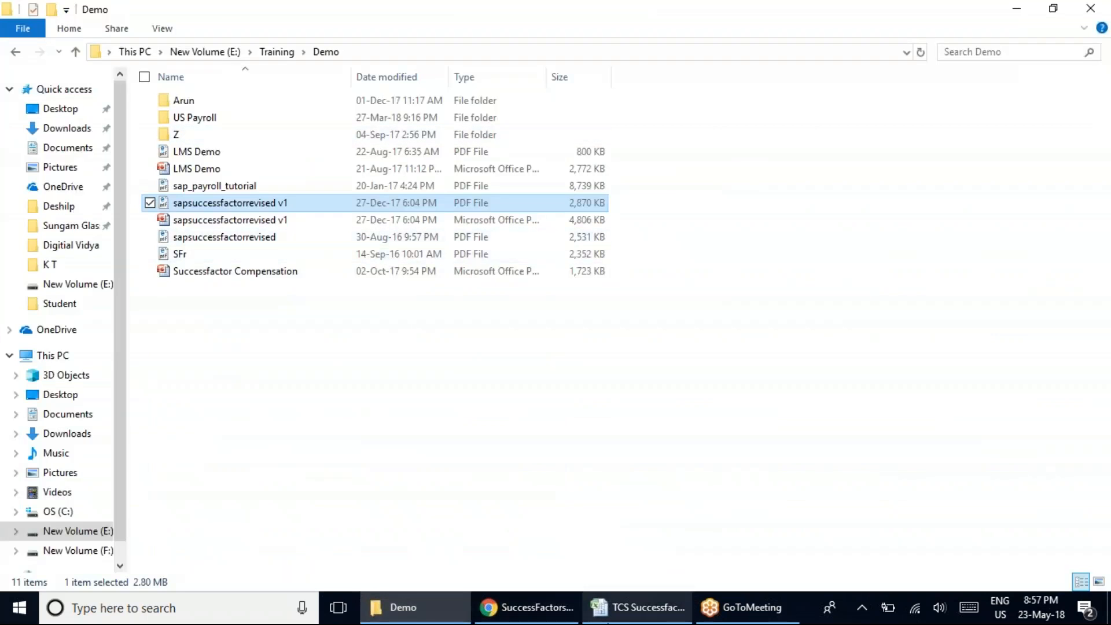
{"action": "left_click", "coordinate": [528, 607]}
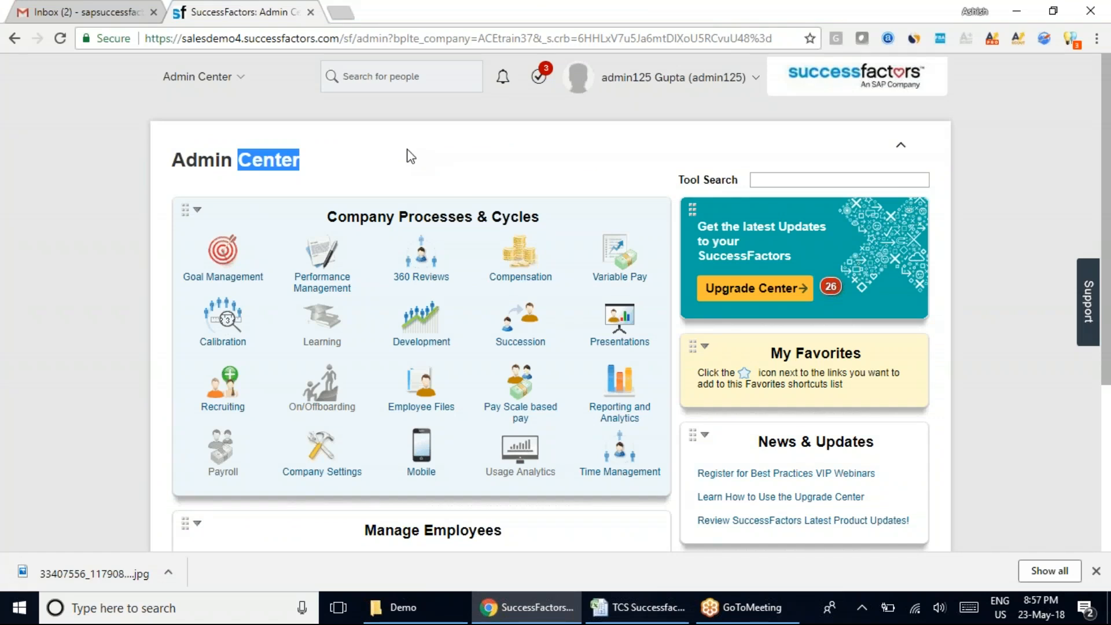
{"action": "left_click", "coordinate": [411, 156]}
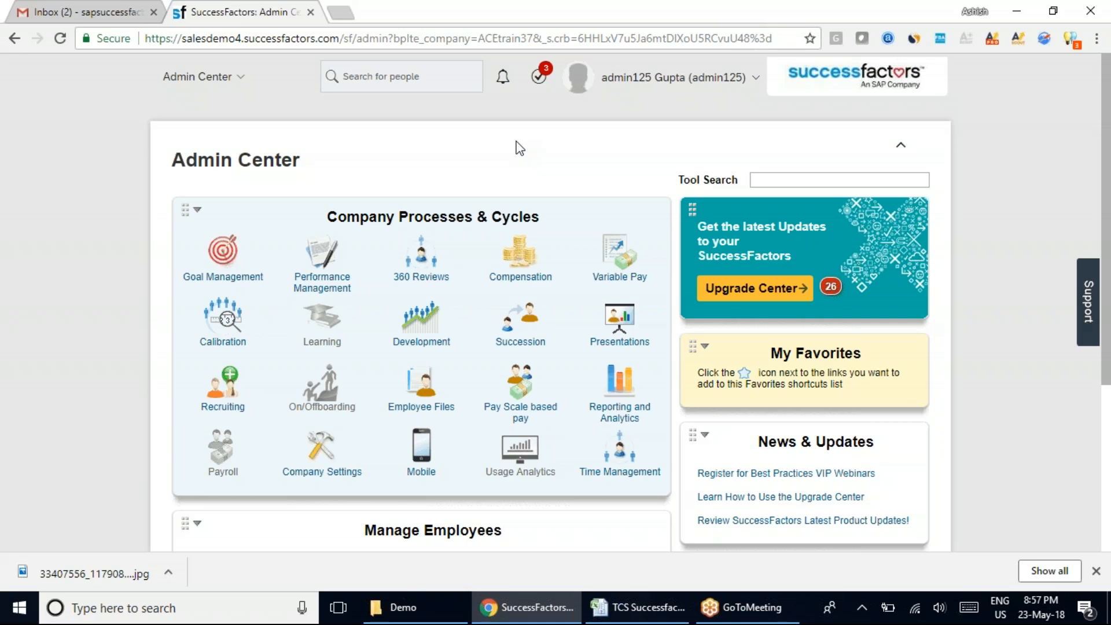
{"action": "left_click", "coordinate": [438, 620]}
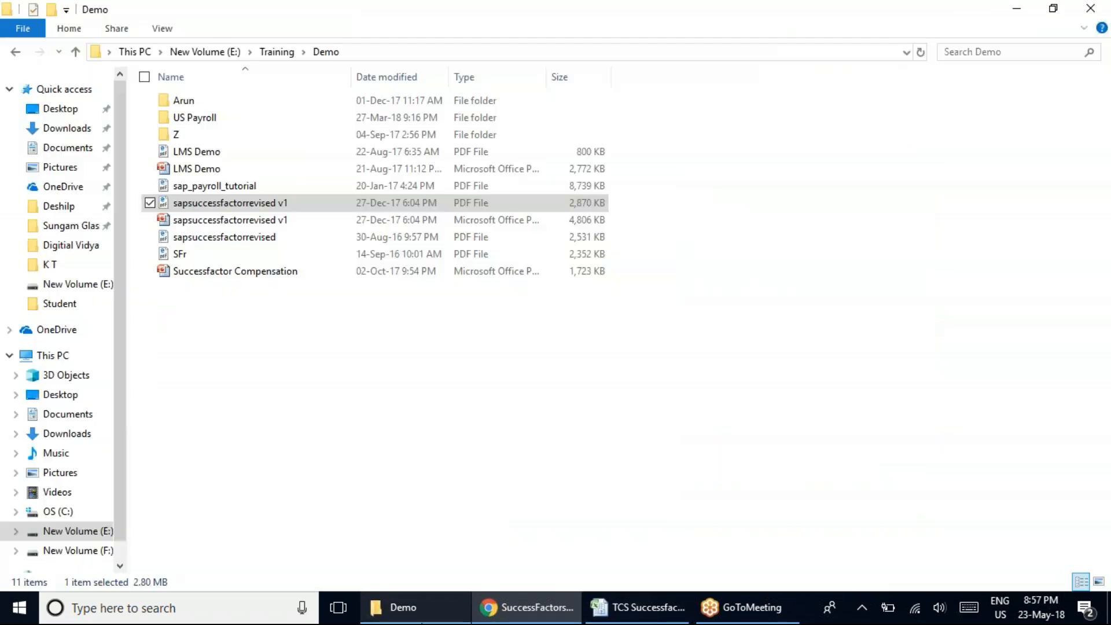
{"action": "left_click", "coordinate": [73, 530]}
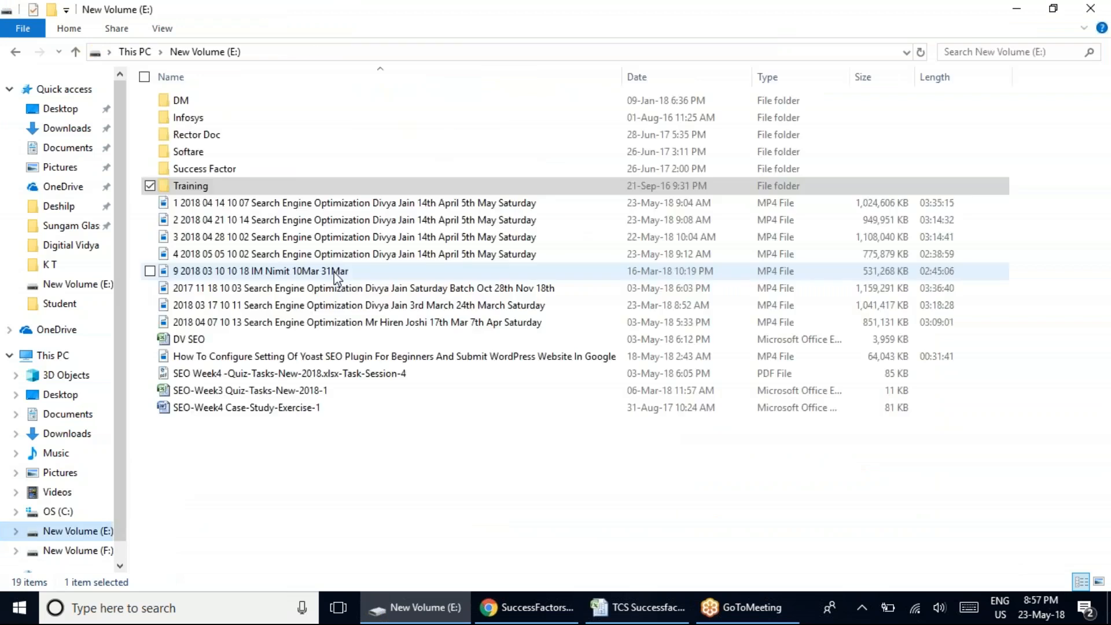
{"action": "double_click", "coordinate": [205, 186]}
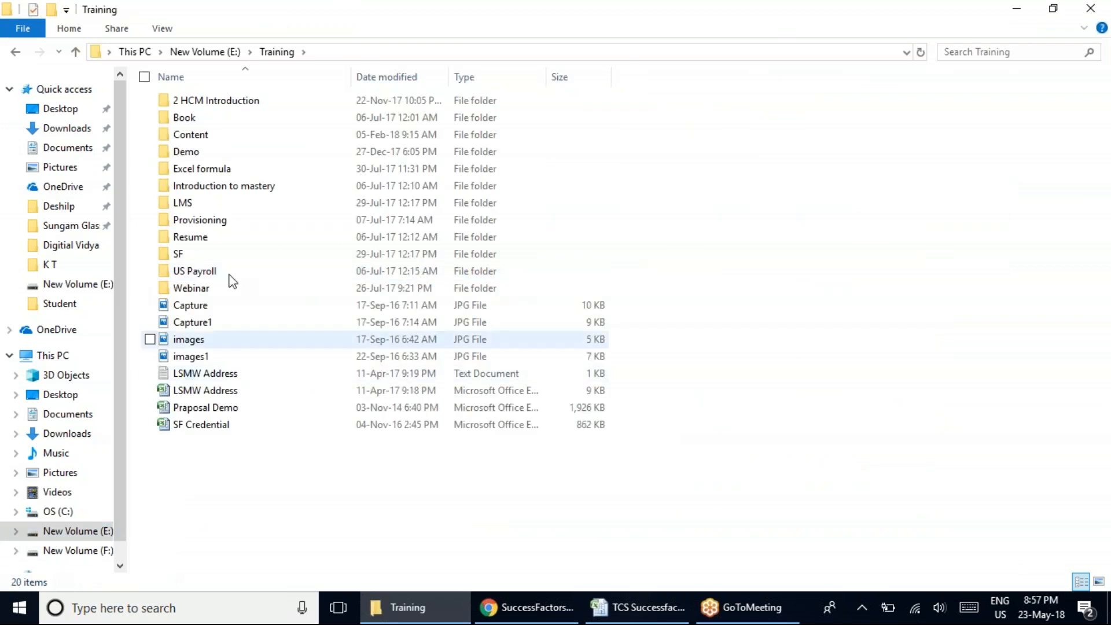
{"action": "double_click", "coordinate": [231, 185]}
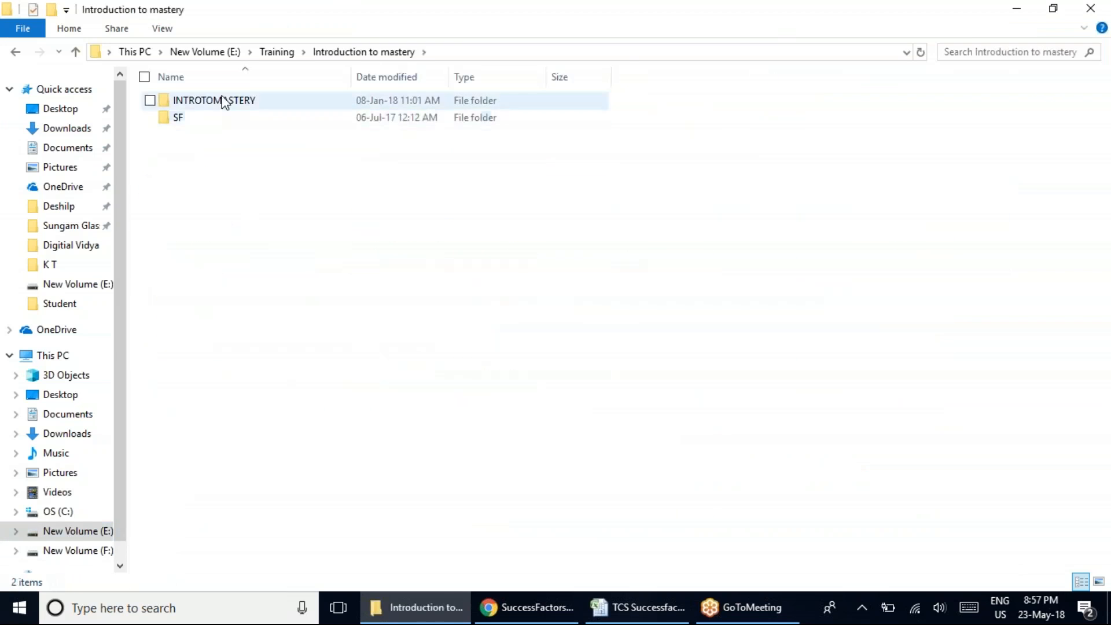
Return to the Training folder and open SF > Shared with Team > Introduction to Mastery down to the innermost folder holding the module folders.
{"action": "left_click", "coordinate": [15, 51]}
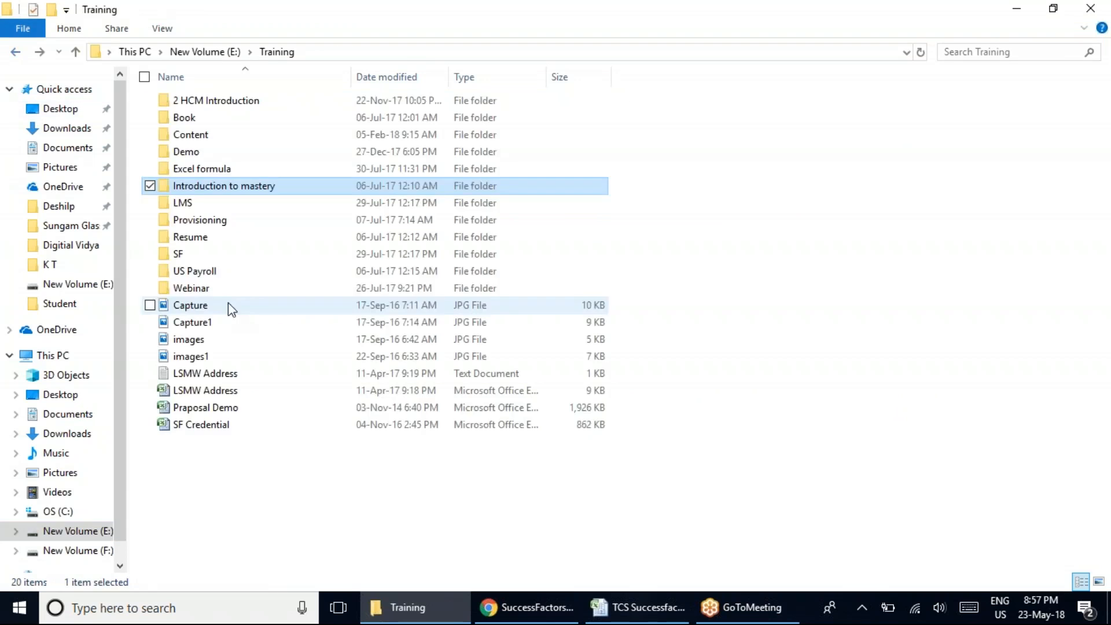
{"action": "double_click", "coordinate": [181, 255]}
{"action": "double_click", "coordinate": [222, 119]}
{"action": "left_click", "coordinate": [244, 260]}
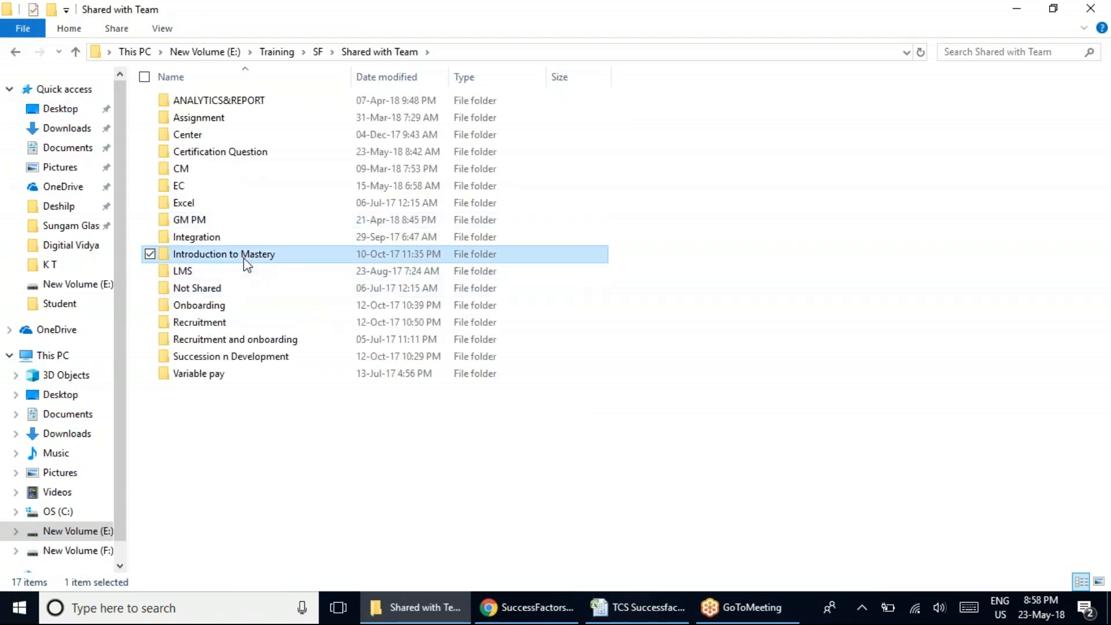
{"action": "double_click", "coordinate": [245, 259]}
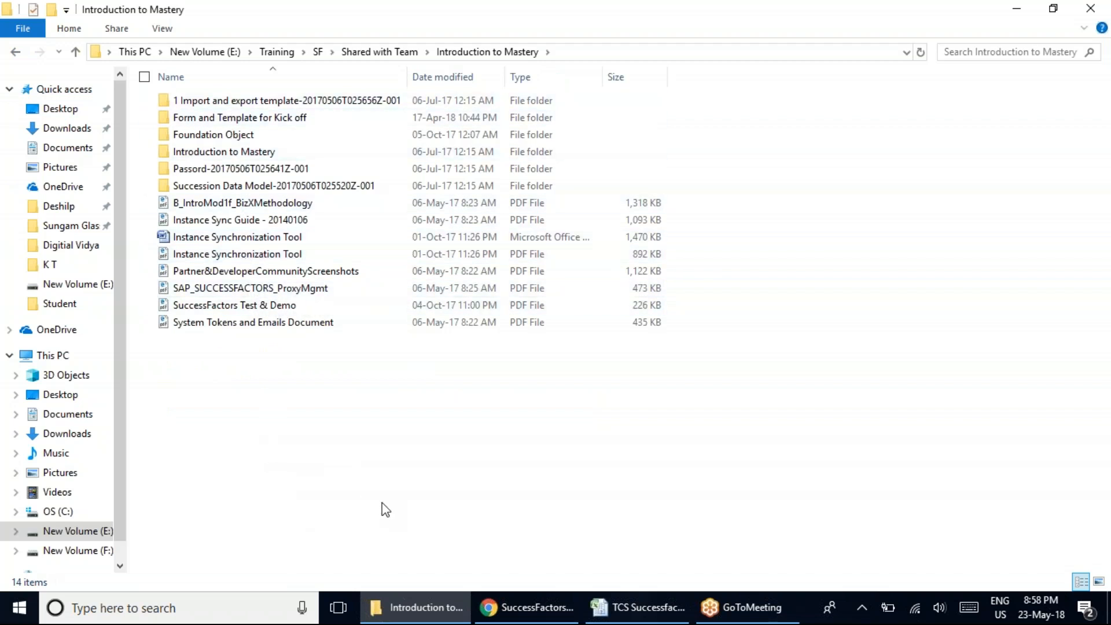
{"action": "double_click", "coordinate": [225, 152]}
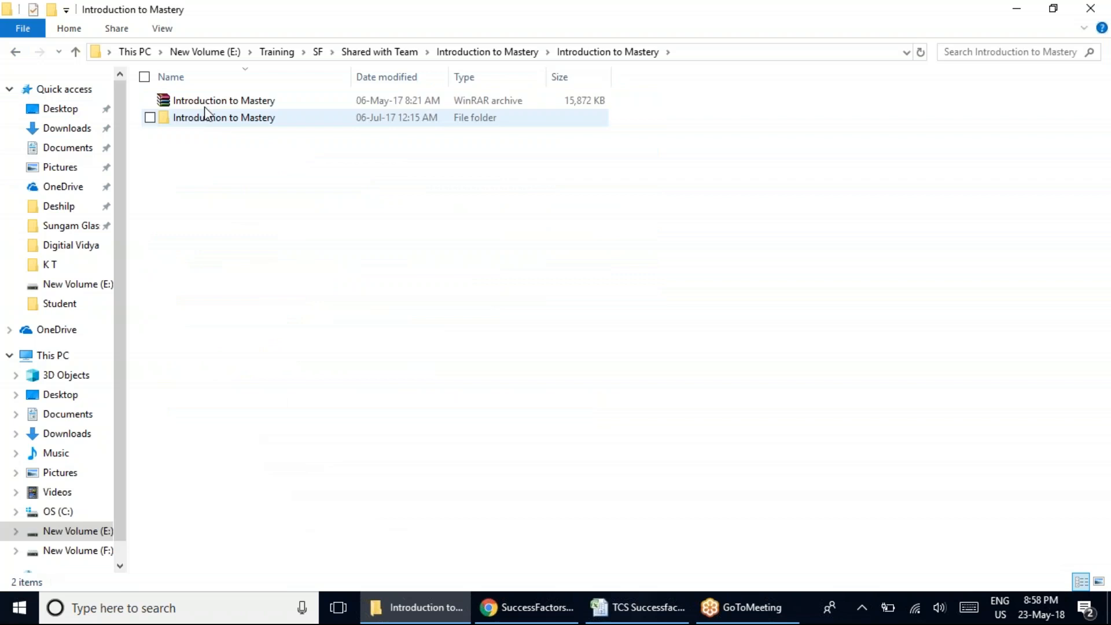
{"action": "double_click", "coordinate": [199, 118]}
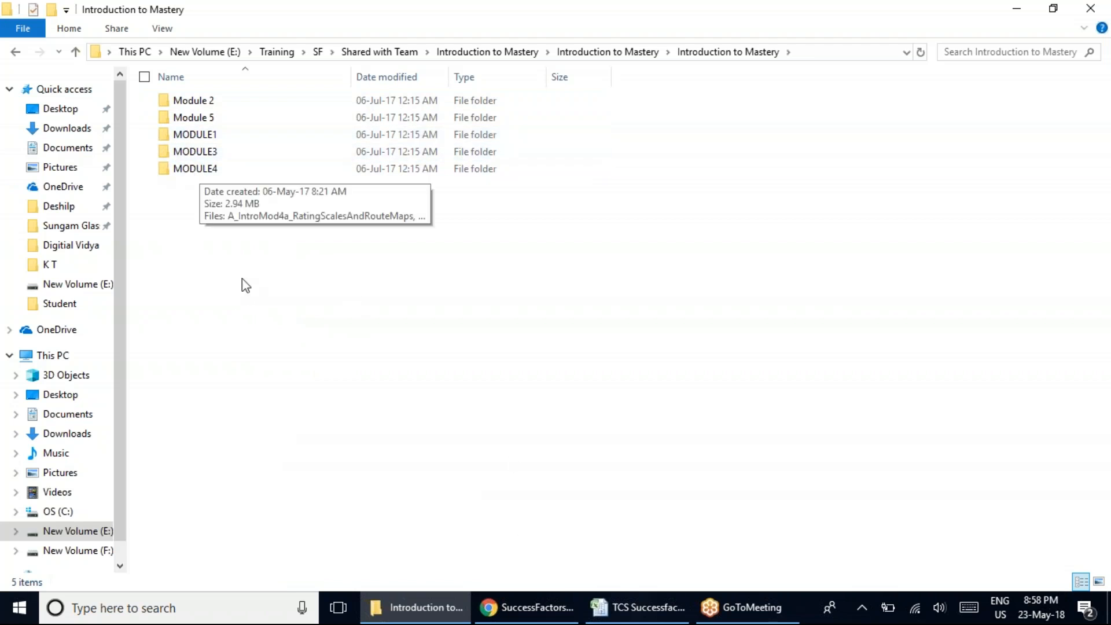
Switch to the Excel workbook and review the Role Based Permission notes, access matrix and Manage Permission Role entry in C40.
{"action": "left_click", "coordinate": [635, 607]}
{"action": "left_click", "coordinate": [351, 443]}
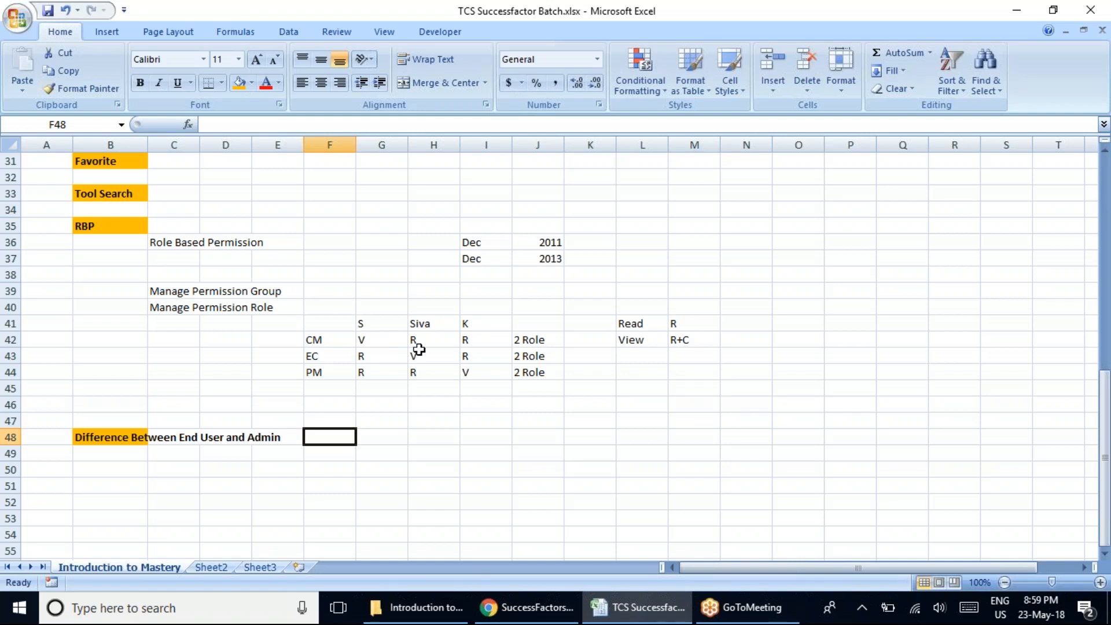
{"action": "left_click", "coordinate": [165, 309]}
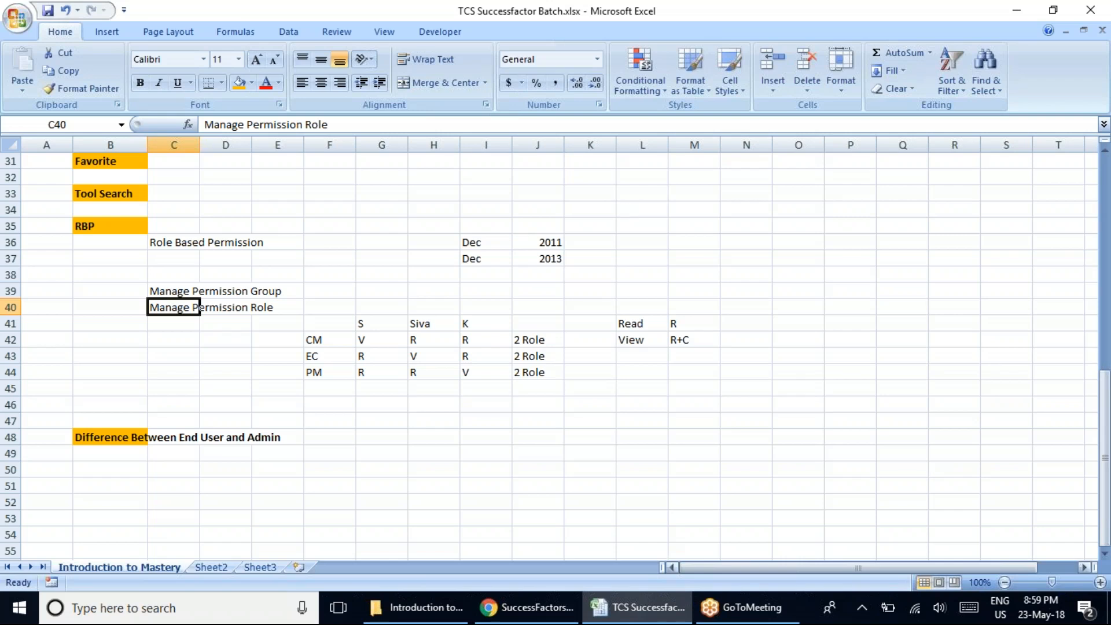
Check the date and time in the system calendar and return to the workbook.
{"action": "left_click", "coordinate": [1040, 615]}
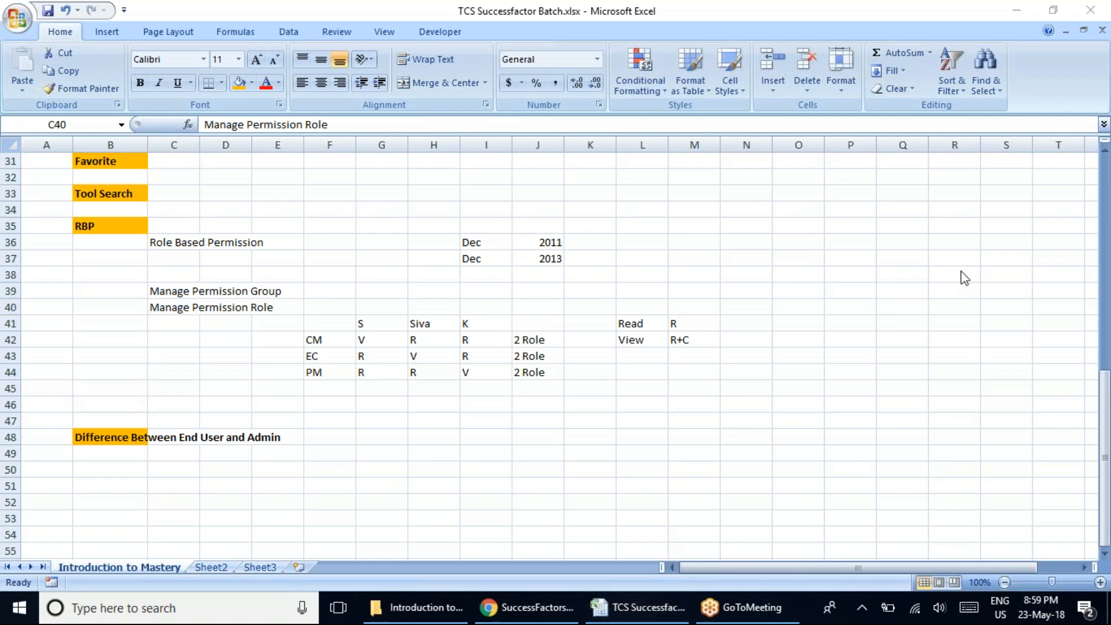
{"action": "left_click", "coordinate": [1036, 614]}
{"action": "left_click", "coordinate": [824, 289]}
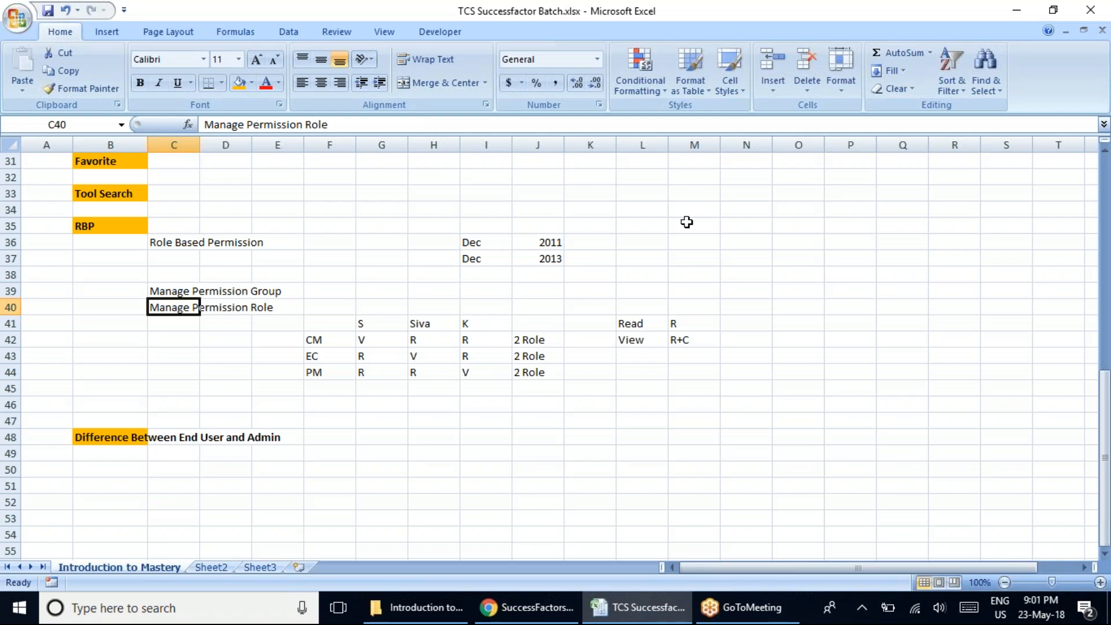
Review the Manage Permission Group entry in C39 and close the TCS Successfactor Batch.xlsx workbook.
{"action": "left_click", "coordinate": [538, 407]}
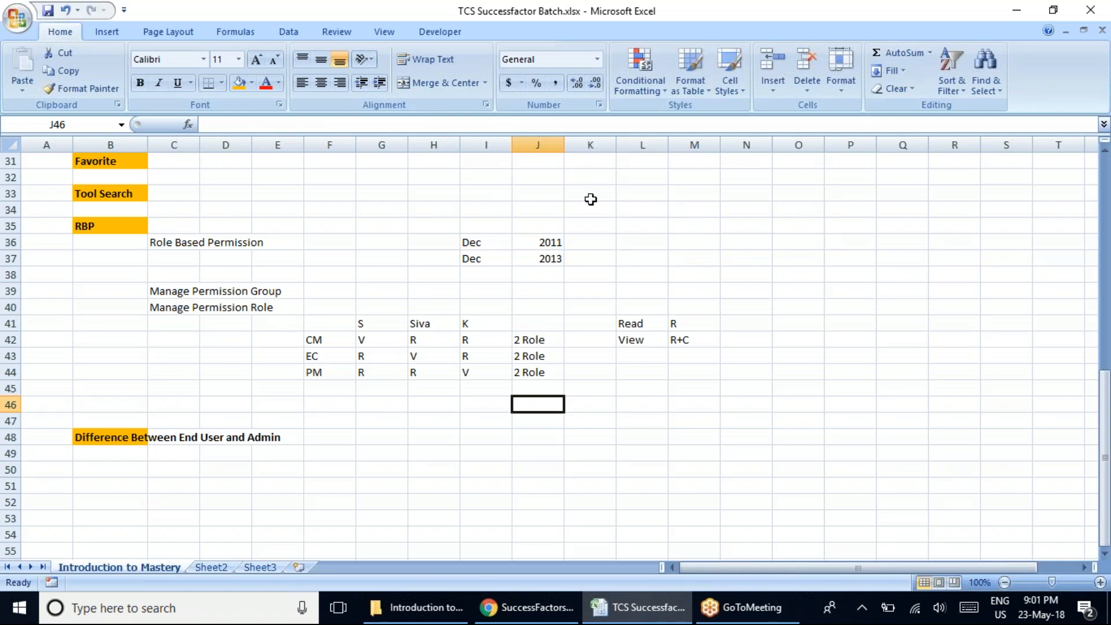
{"action": "left_click", "coordinate": [168, 293]}
{"action": "left_click", "coordinate": [626, 467]}
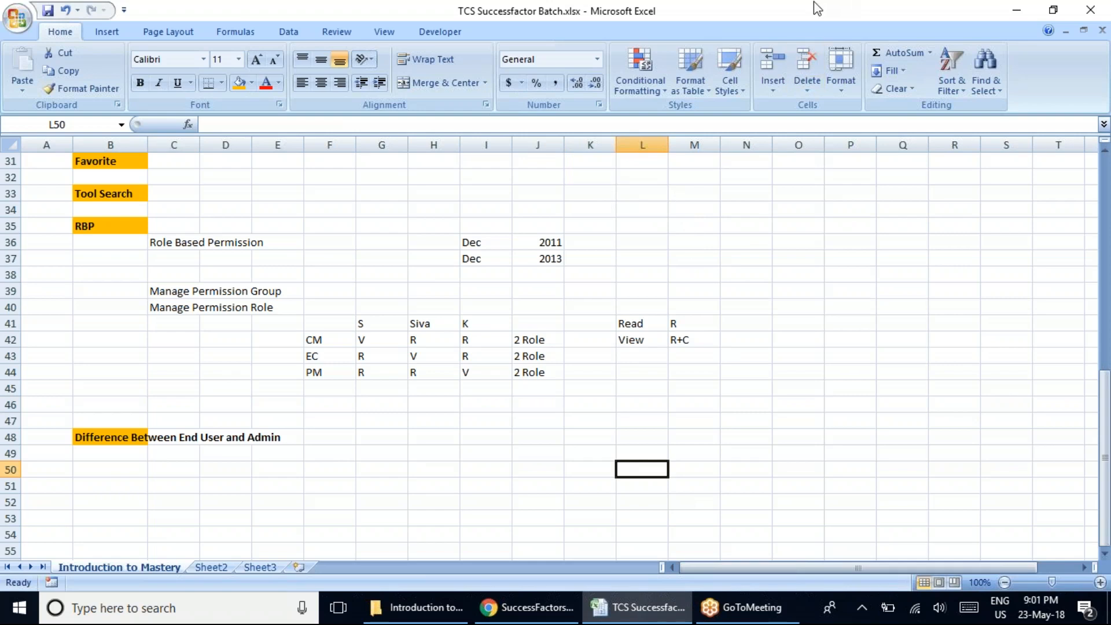
{"action": "left_click", "coordinate": [1100, 37]}
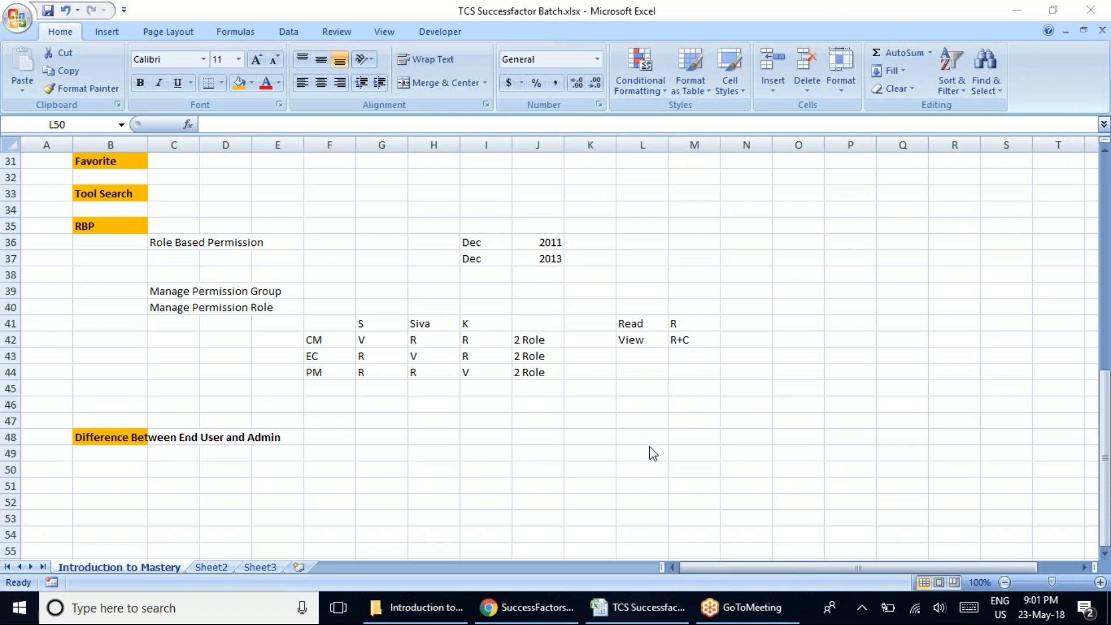